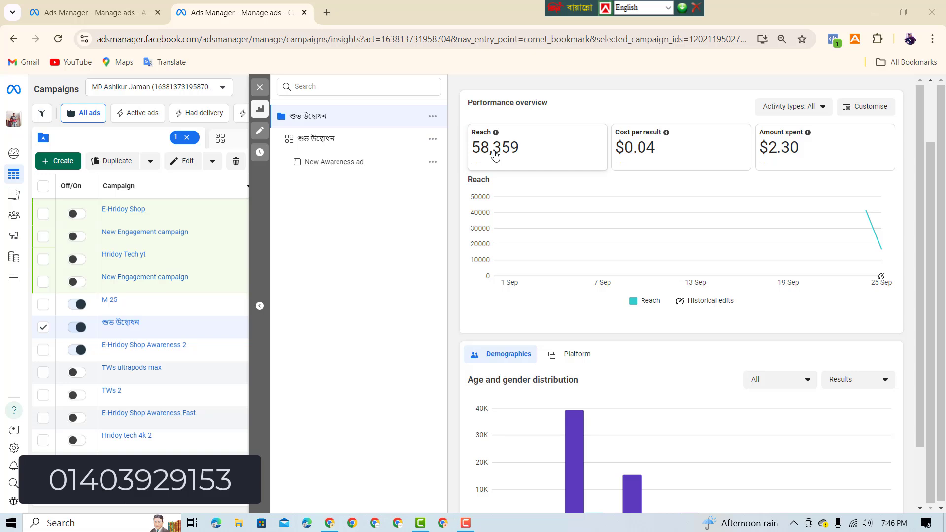
Review the selected campaign's performance overview and its age and gender distribution chart.
{"action": "scroll", "coordinate": [543, 310], "scroll_direction": "down", "scroll_amount": 1}
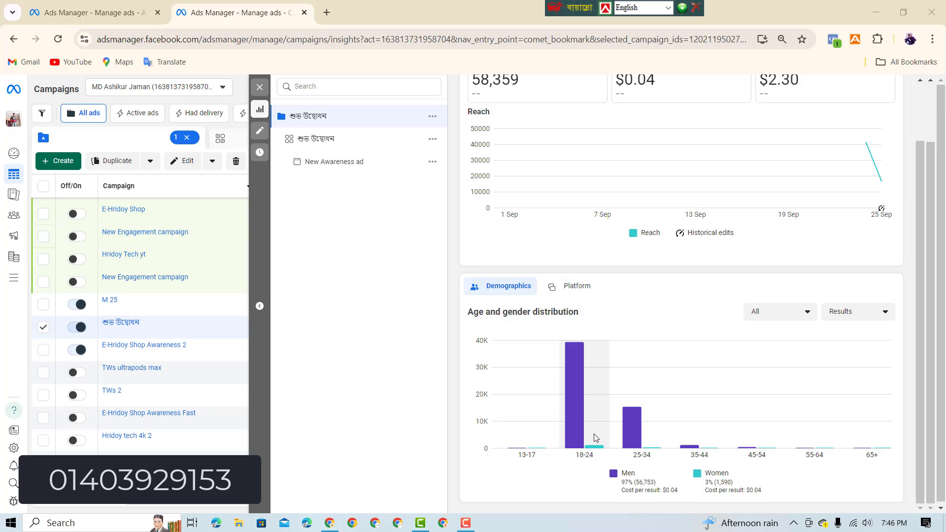
{"action": "mouse_move", "coordinate": [574, 409]}
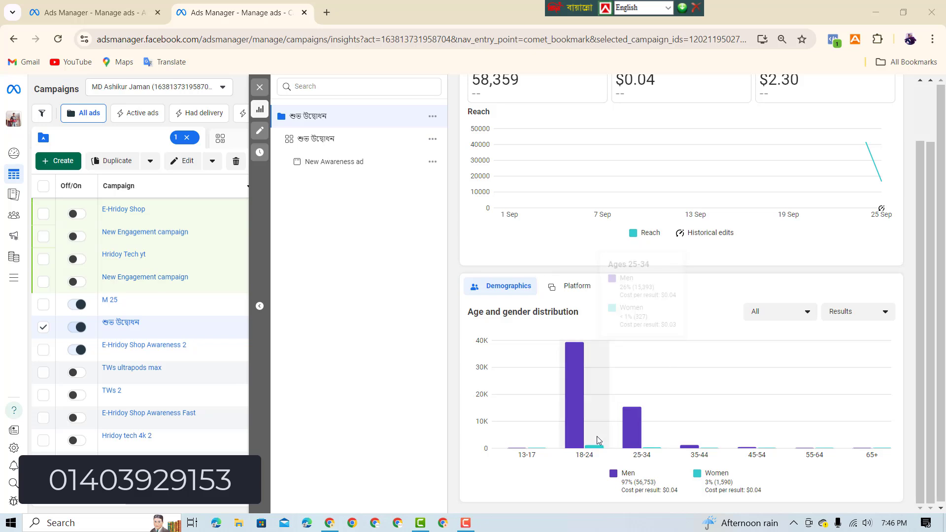
{"action": "scroll", "coordinate": [597, 442], "scroll_direction": "up", "scroll_amount": 1}
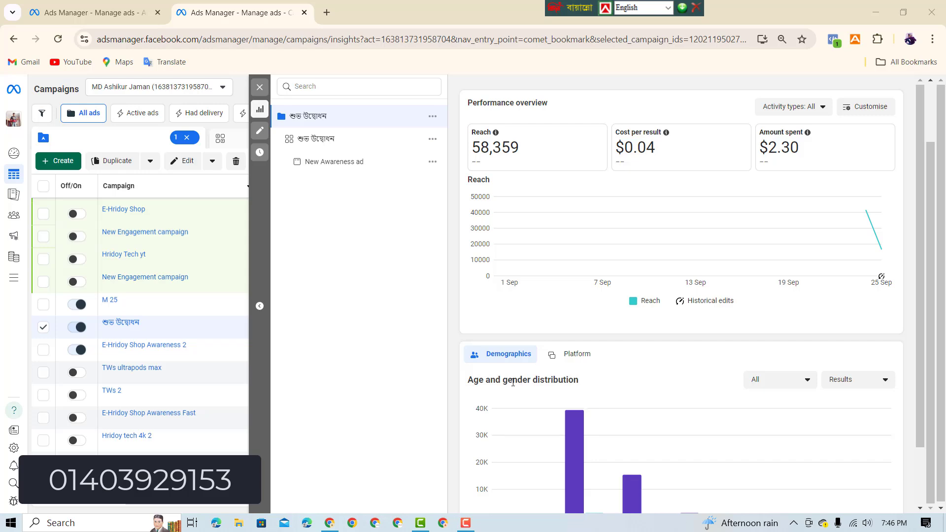
Close the draft being edited in the other Ads Manager tab and delete the "bagal test Awareness ad set".
{"action": "left_click", "coordinate": [78, 4]}
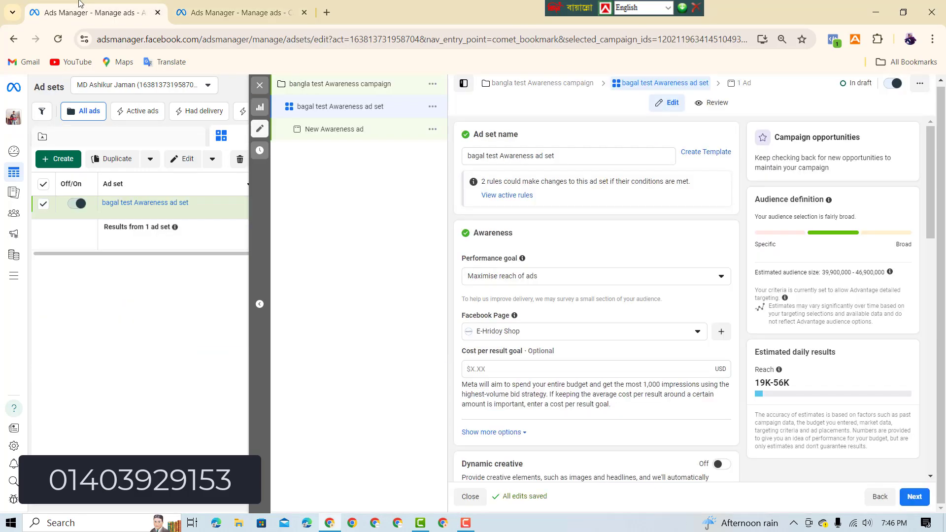
{"action": "left_click", "coordinate": [259, 85]}
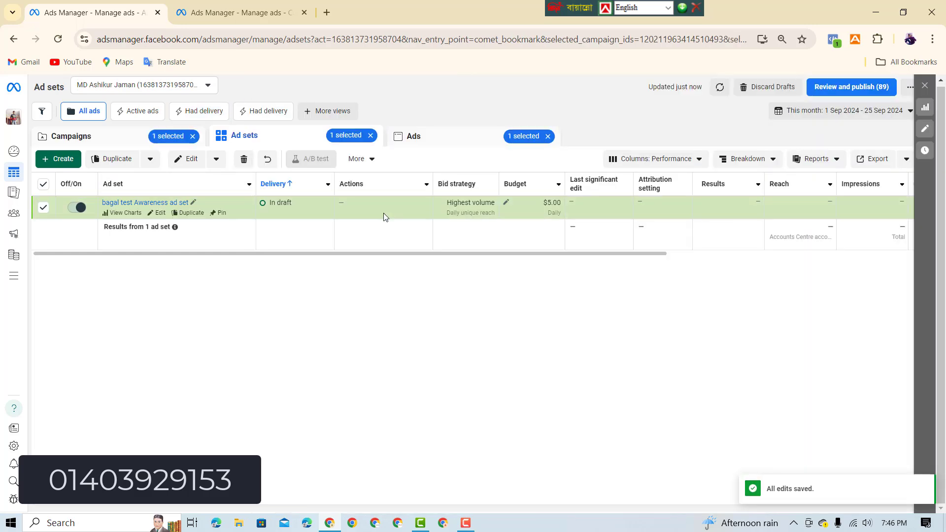
{"action": "left_click", "coordinate": [244, 159]}
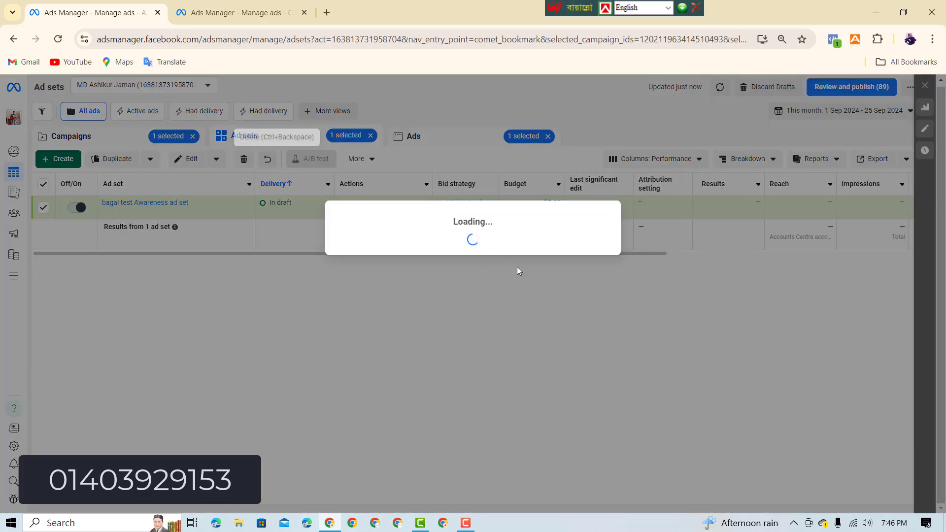
{"action": "left_click", "coordinate": [554, 243]}
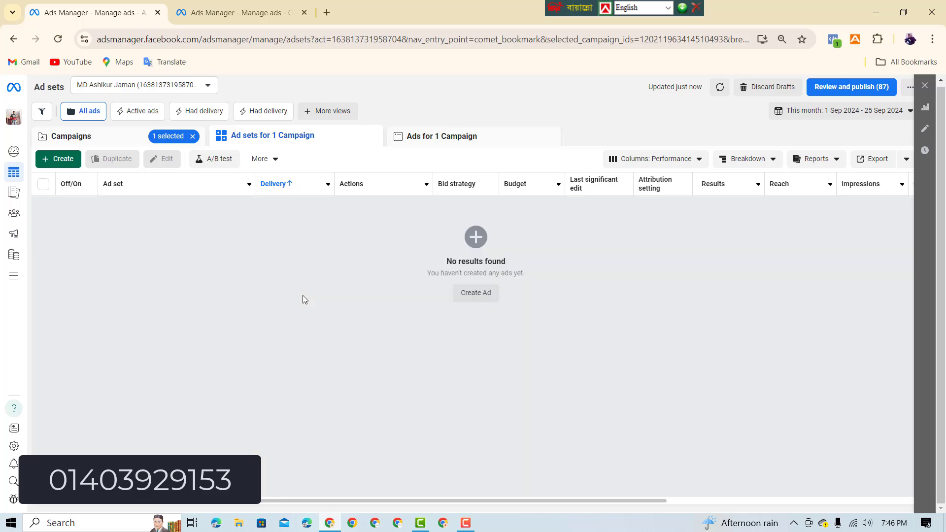
Create a new campaign with the Auction buying type and the Awareness objective.
{"action": "left_click", "coordinate": [54, 160]}
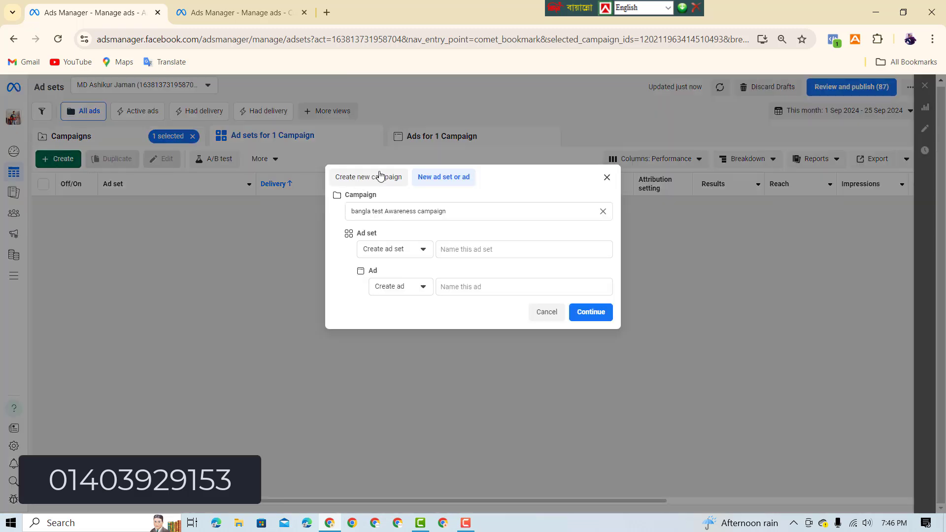
{"action": "left_click", "coordinate": [377, 181]}
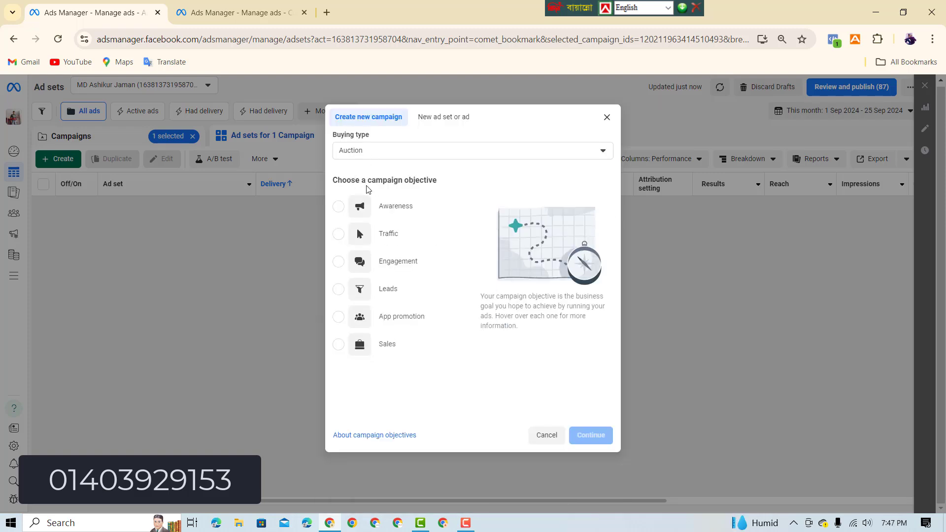
{"action": "mouse_move", "coordinate": [333, 201]}
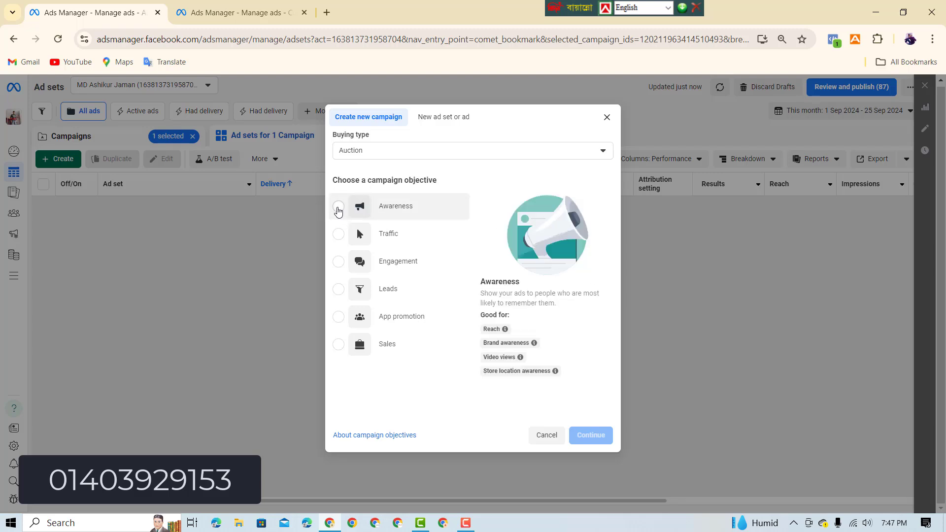
{"action": "left_click", "coordinate": [338, 206]}
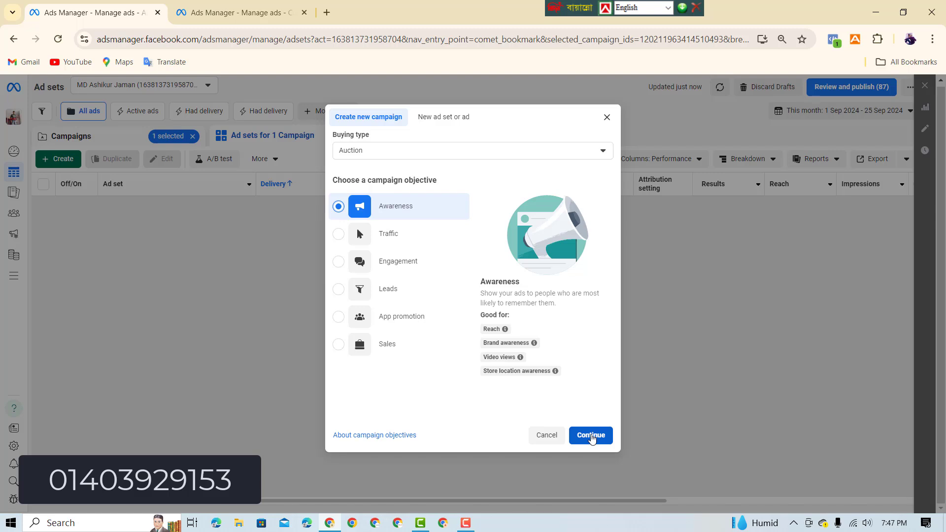
{"action": "left_click", "coordinate": [591, 436]}
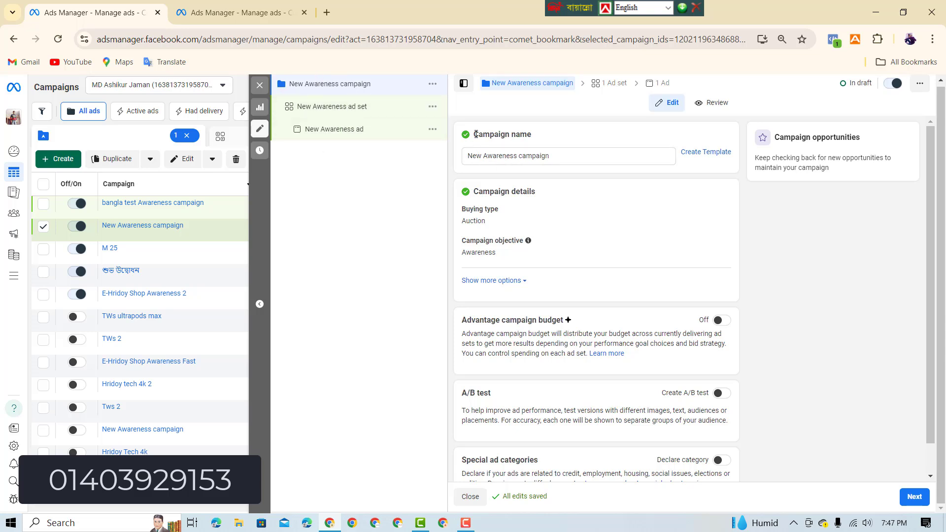
Rename the new campaign as "Test Awareness campaign".
{"action": "left_click_drag", "start_coordinate": [475, 135], "coordinate": [539, 135]}
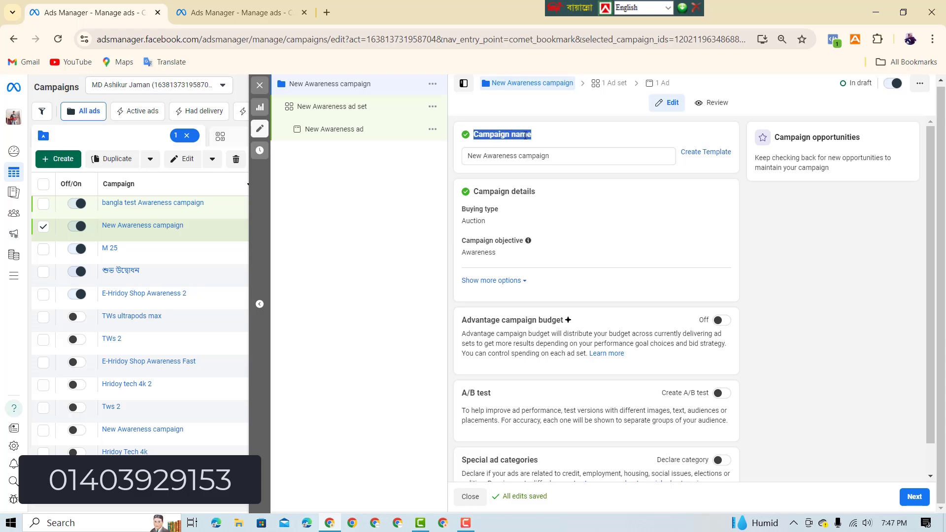
{"action": "left_click", "coordinate": [482, 156]}
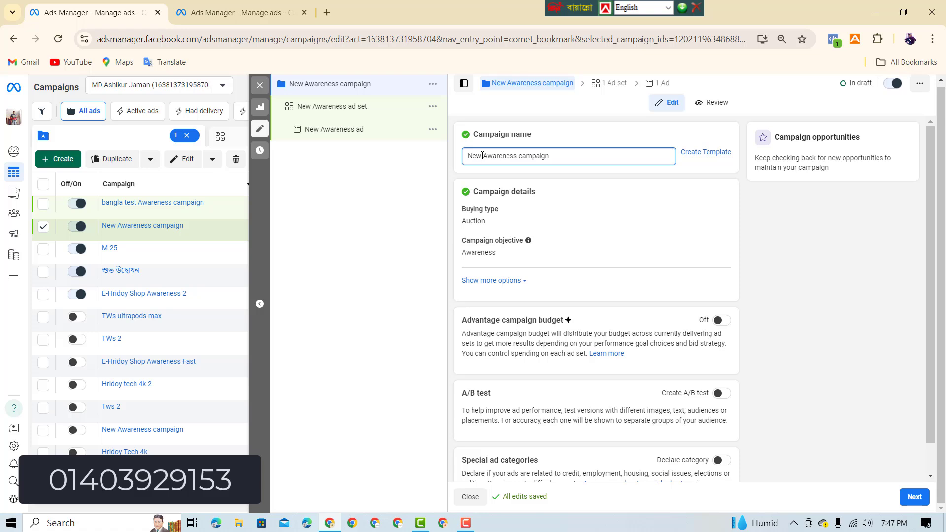
{"action": "left_click_drag", "start_coordinate": [482, 156], "coordinate": [446, 158]}
{"action": "type", "text": "test"}
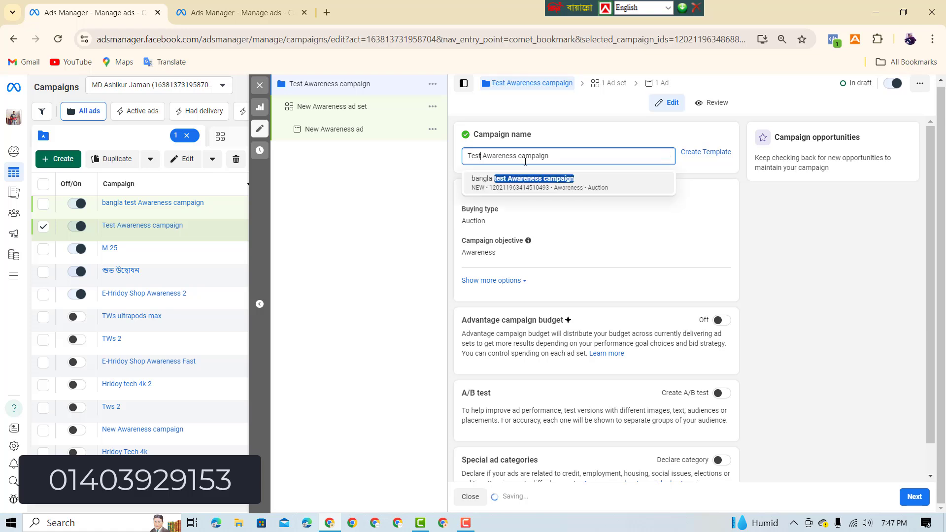
{"action": "left_click", "coordinate": [566, 141]}
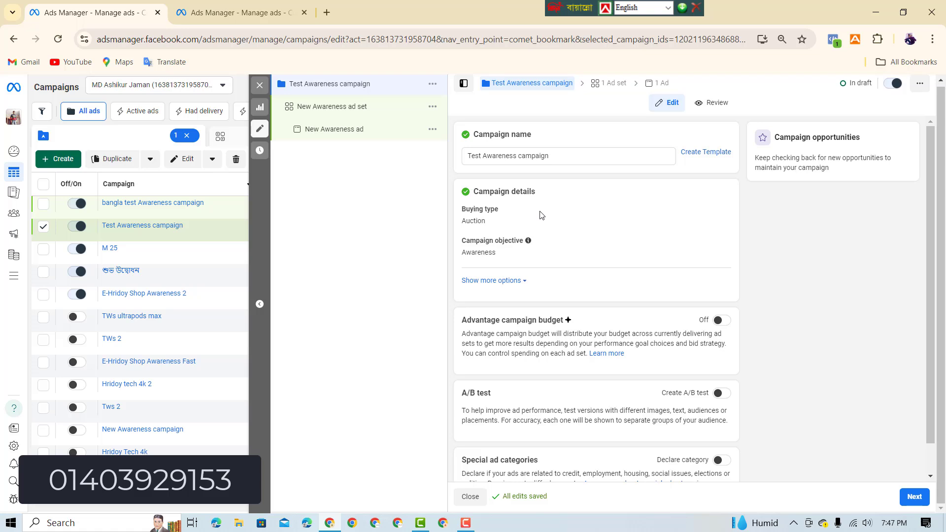
Copy the full campaign name and continue to the ad set settings.
{"action": "left_click", "coordinate": [472, 160]}
{"action": "key", "text": "ctrl+a"}
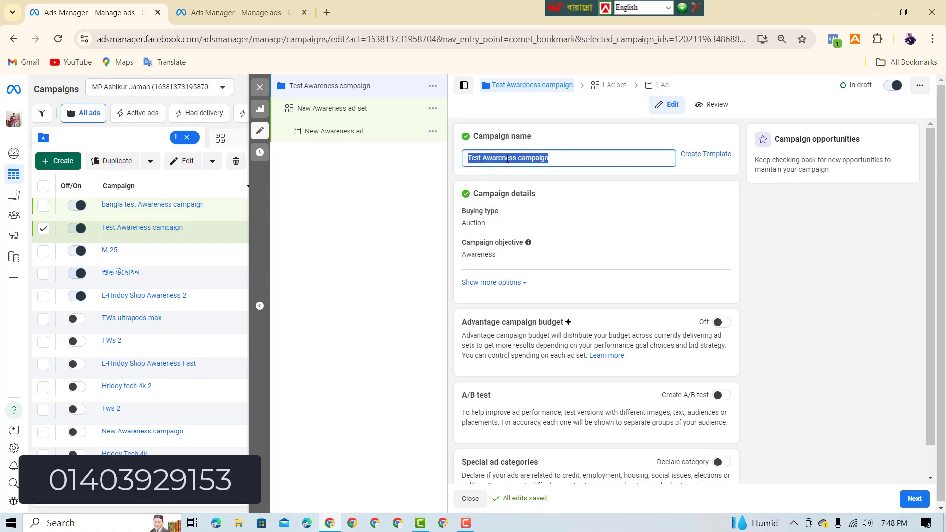
{"action": "right_click", "coordinate": [508, 159]}
{"action": "left_click", "coordinate": [531, 215]}
{"action": "scroll", "coordinate": [622, 358], "scroll_direction": "down", "scroll_amount": 2}
{"action": "scroll", "coordinate": [620, 374], "scroll_direction": "up", "scroll_amount": 2}
{"action": "left_click", "coordinate": [914, 498]}
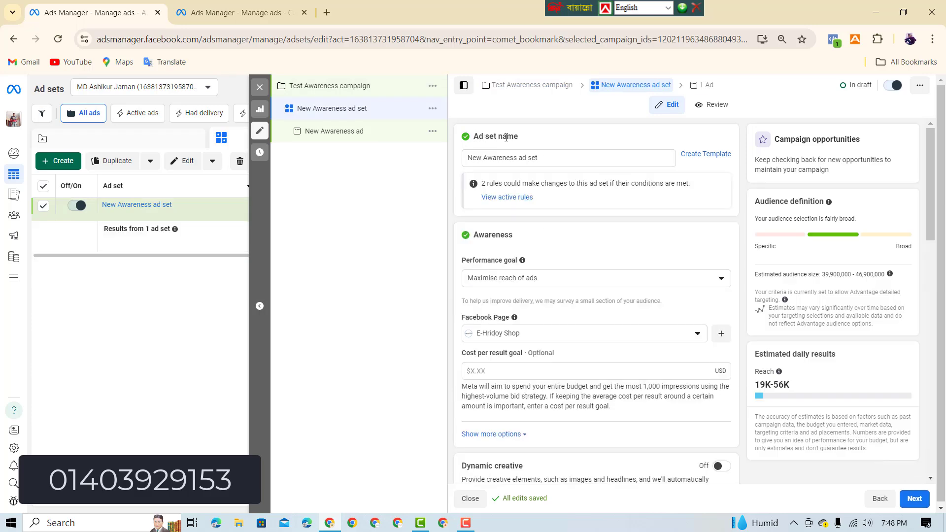
Replace the ad set name with the copied text "Test Awareness campaign".
{"action": "triple_click", "coordinate": [469, 156]}
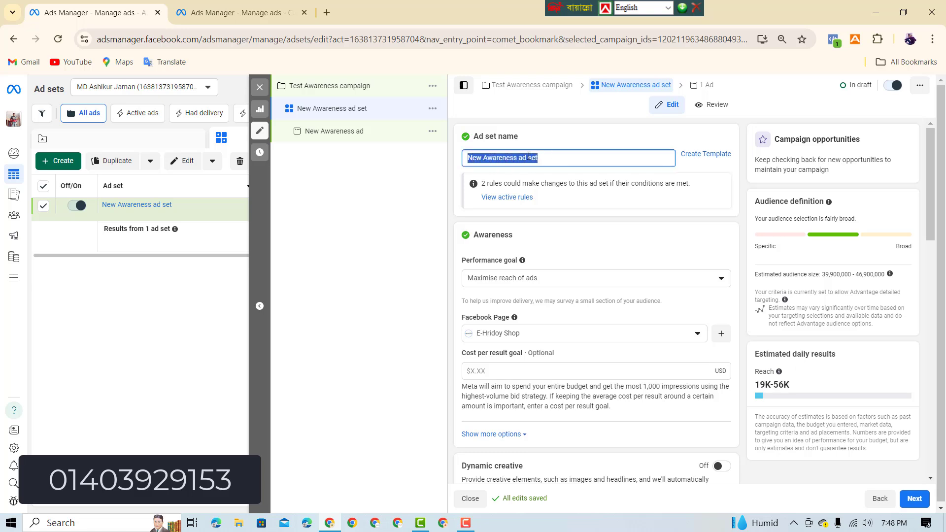
{"action": "right_click", "coordinate": [491, 157]}
{"action": "left_click", "coordinate": [518, 220]}
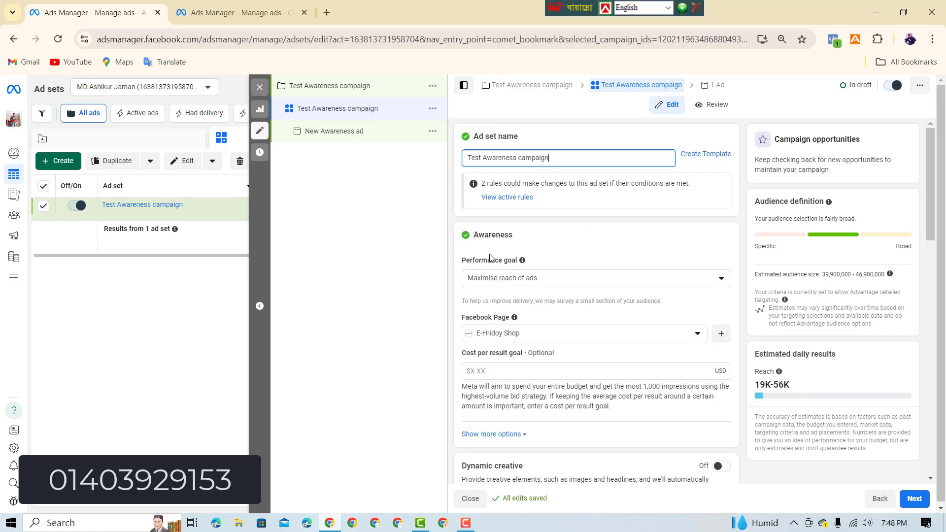
Review the performance goal options, leaving "Maximise reach of ads" selected.
{"action": "left_click", "coordinate": [501, 282]}
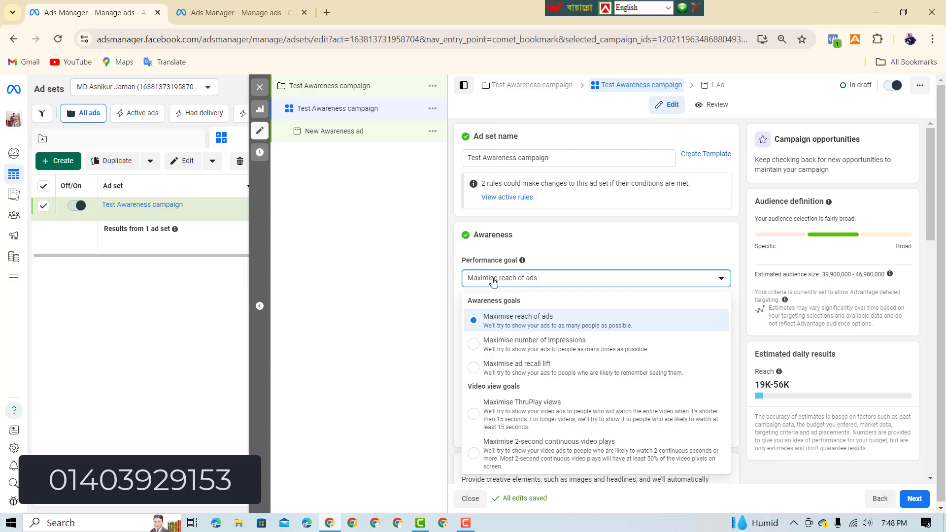
{"action": "left_click", "coordinate": [523, 285]}
{"action": "scroll", "coordinate": [494, 287], "scroll_direction": "down", "scroll_amount": 1}
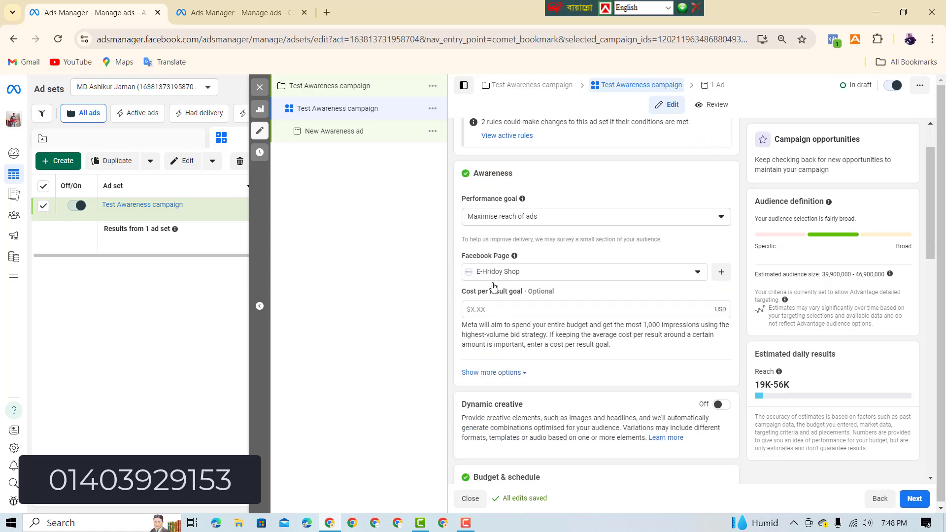
Set the browser's page zoom to 100%.
{"action": "left_click", "coordinate": [931, 39]}
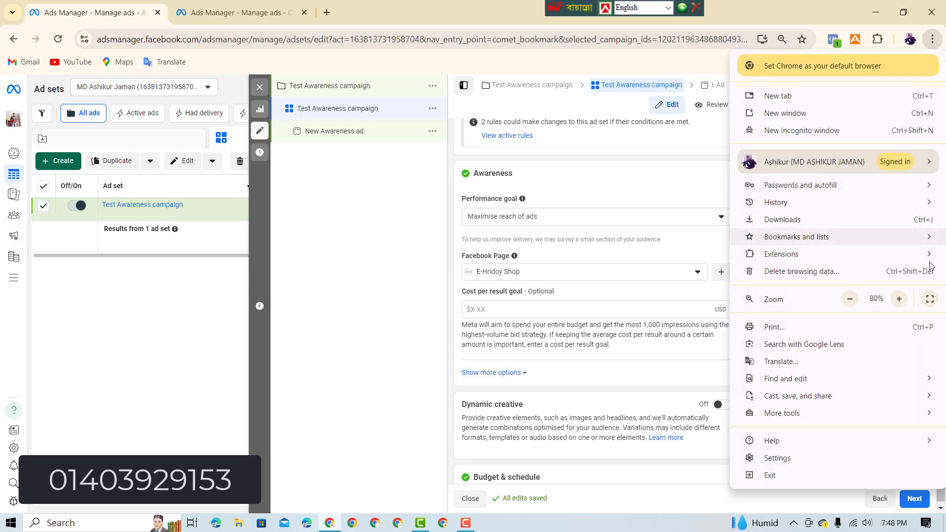
{"action": "left_click", "coordinate": [897, 299]}
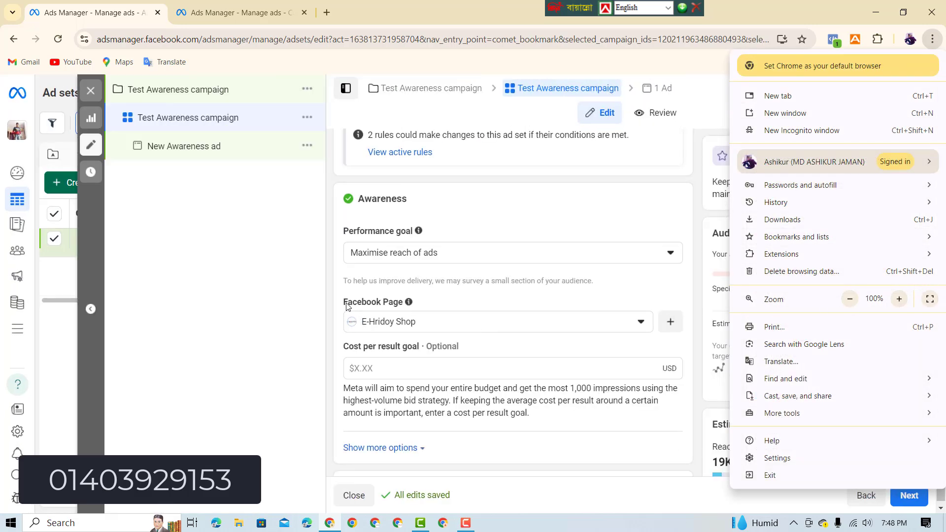
{"action": "left_click_drag", "start_coordinate": [346, 303], "coordinate": [350, 304]}
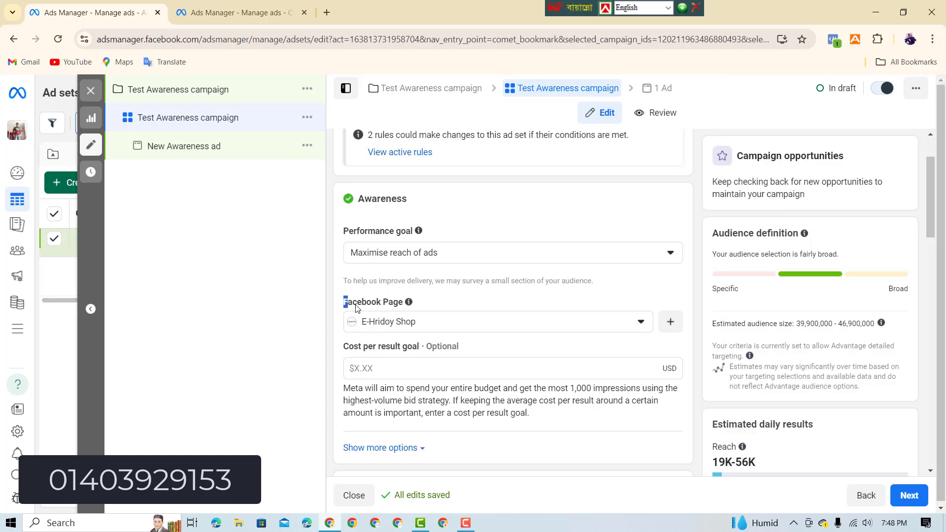
Review the Facebook Pages available for the ad set, including the Personal group, leaving E-Hridoy Shop selected.
{"action": "left_click", "coordinate": [394, 322]}
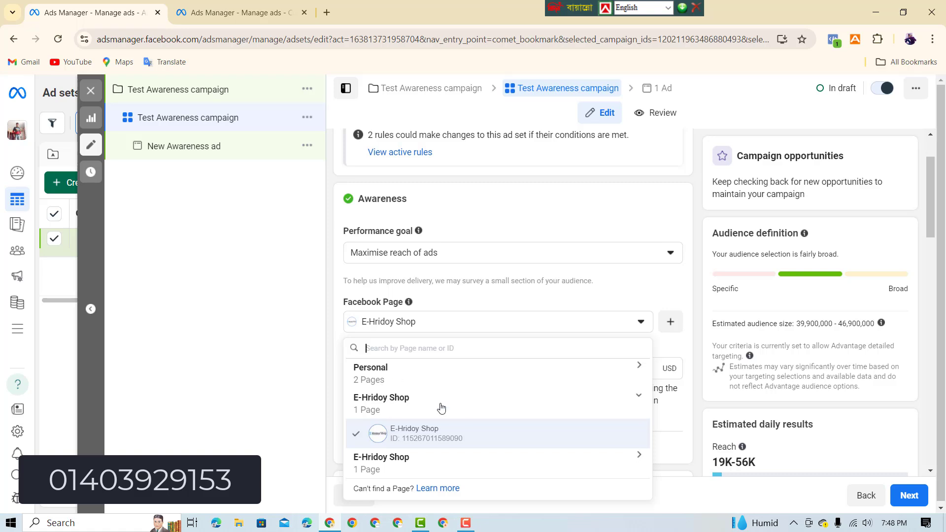
{"action": "left_click", "coordinate": [640, 367]}
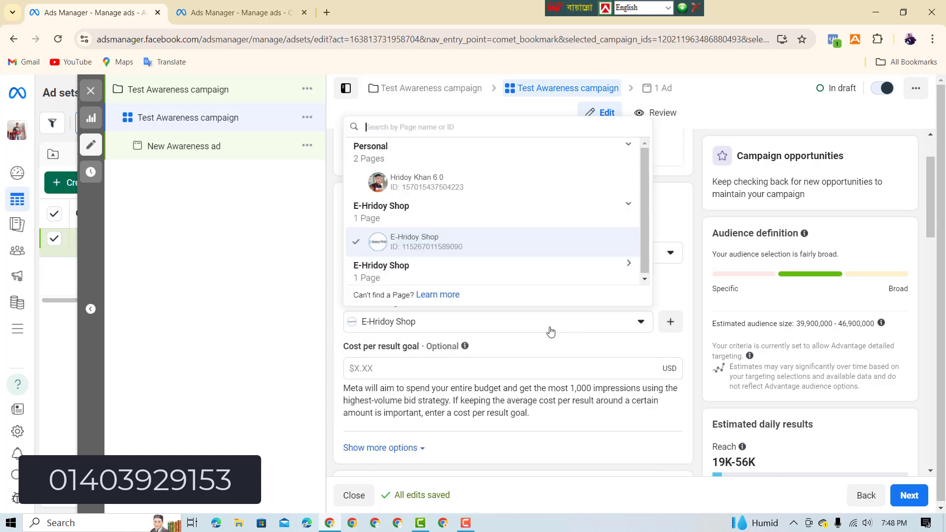
{"action": "scroll", "coordinate": [435, 231], "scroll_direction": "down", "scroll_amount": 1}
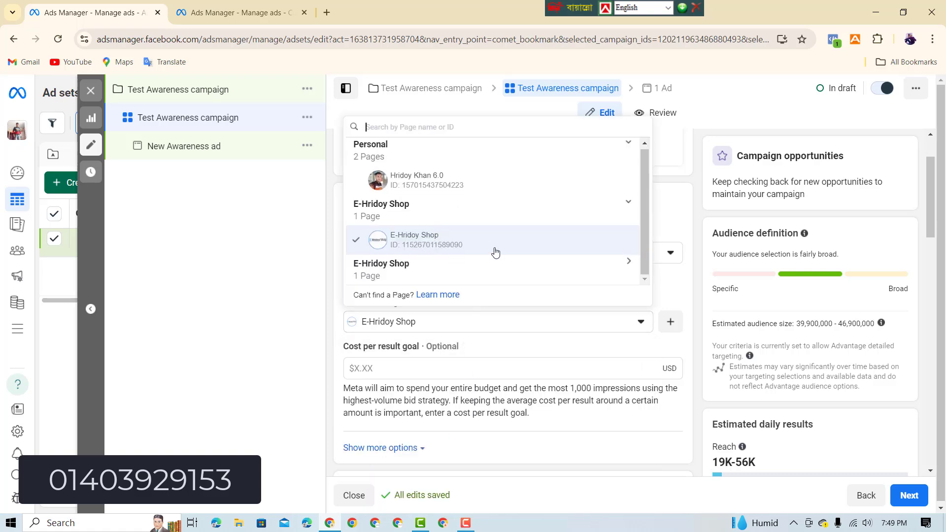
{"action": "scroll", "coordinate": [495, 252], "scroll_direction": "up", "scroll_amount": 1}
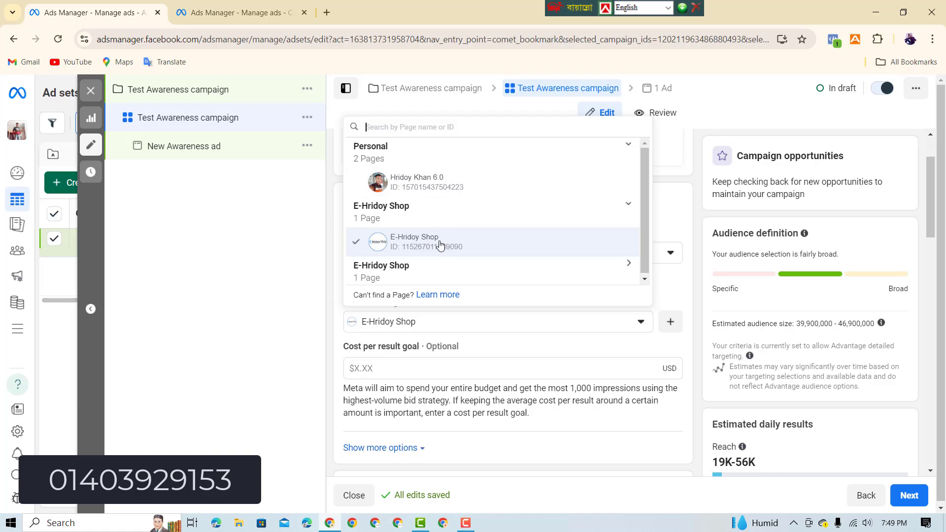
{"action": "scroll", "coordinate": [410, 238], "scroll_direction": "down", "scroll_amount": 1}
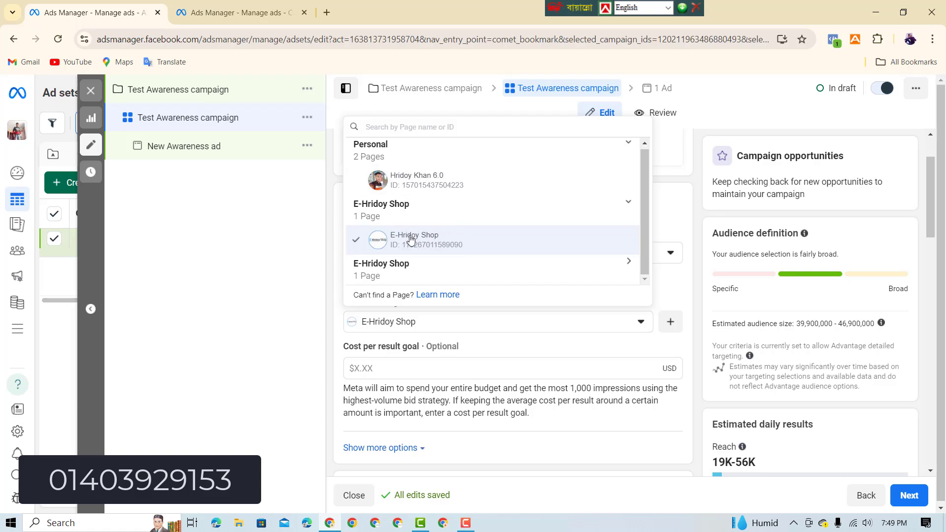
{"action": "left_click", "coordinate": [338, 308]}
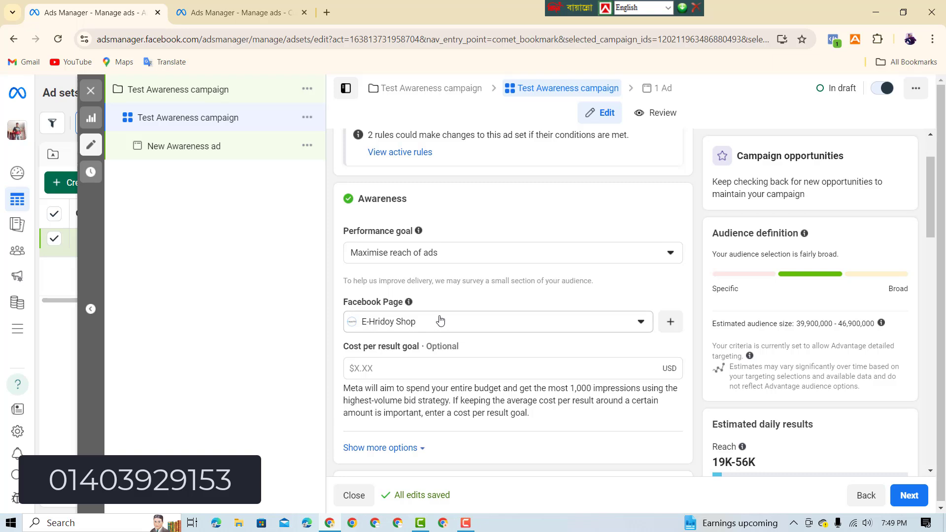
Review the budget type options and the daily amount in the ad set's Budget & schedule section.
{"action": "scroll", "coordinate": [440, 319], "scroll_direction": "down", "scroll_amount": 6}
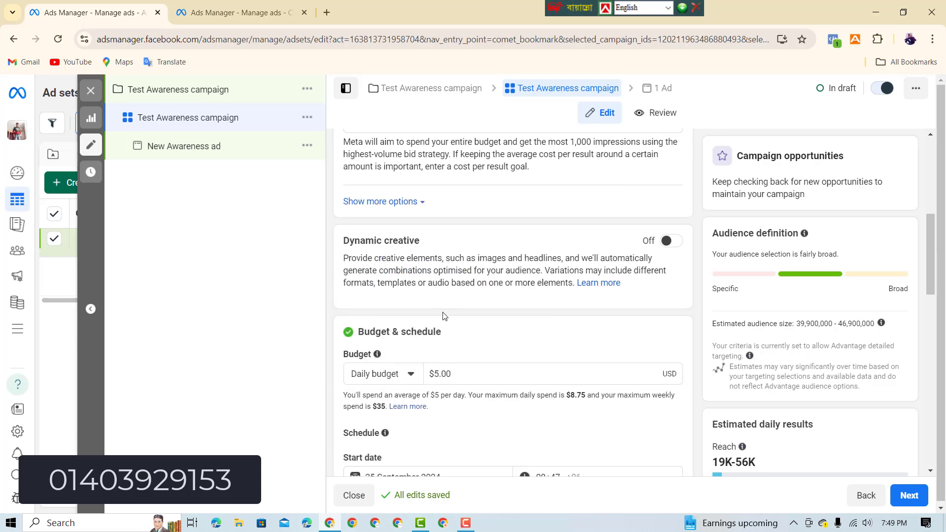
{"action": "scroll", "coordinate": [443, 314], "scroll_direction": "down", "scroll_amount": 1}
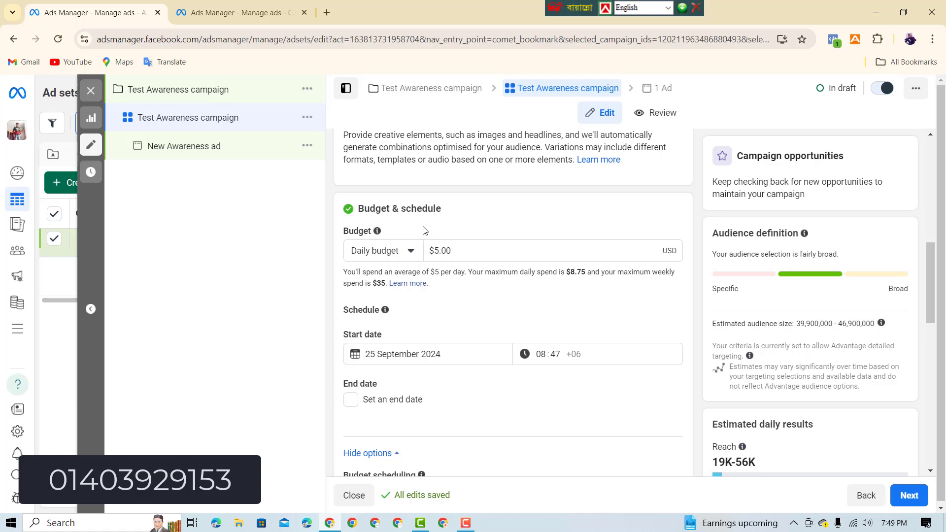
{"action": "left_click", "coordinate": [399, 253]}
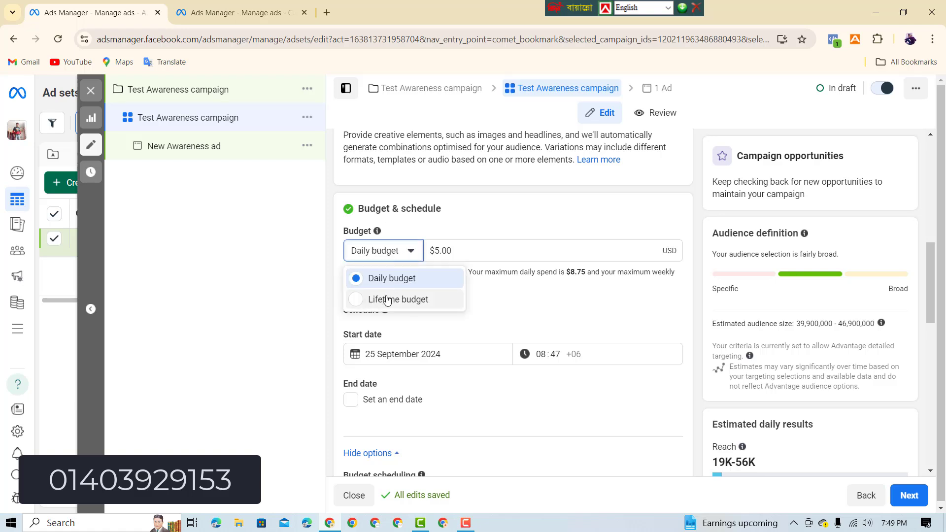
{"action": "left_click", "coordinate": [438, 250]}
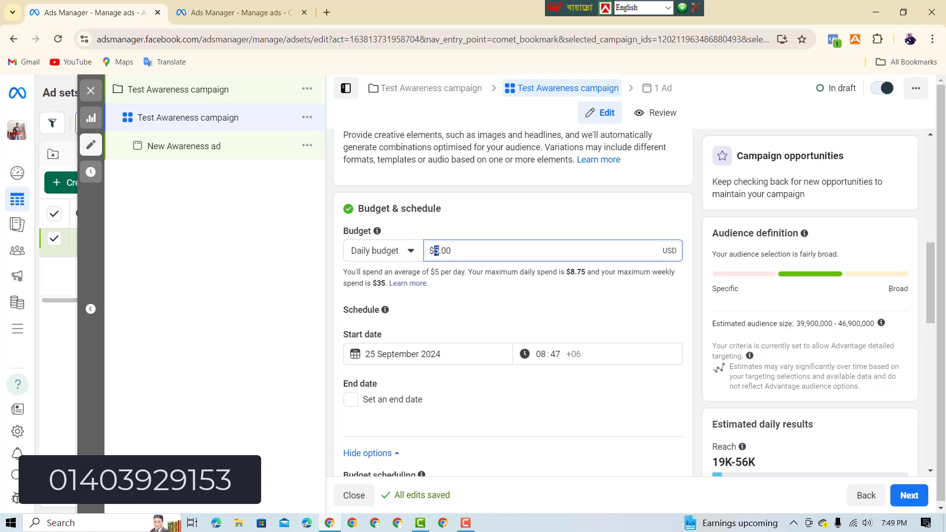
Try Lifetime budget as the ad set's budget type and switch back to Daily budget.
{"action": "left_click", "coordinate": [401, 251]}
{"action": "left_click", "coordinate": [355, 303]}
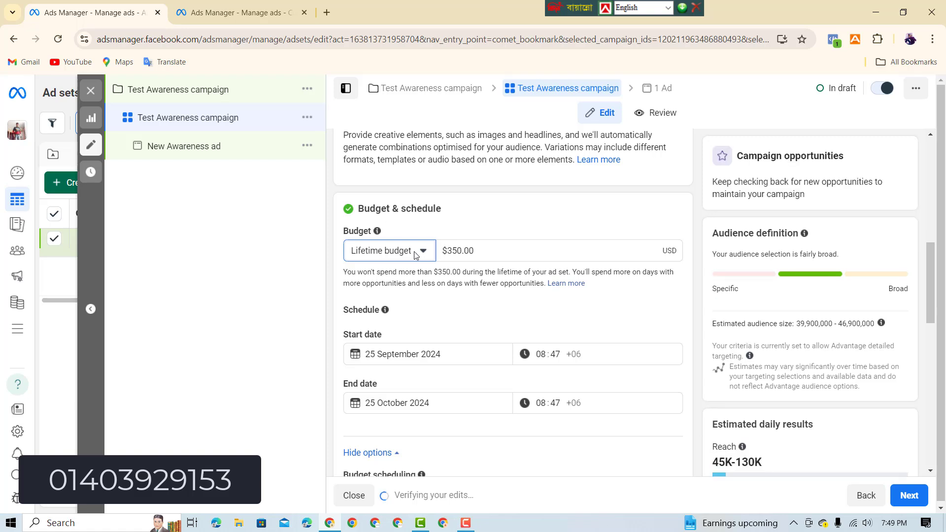
{"action": "left_click", "coordinate": [416, 254]}
{"action": "left_click_drag", "start_coordinate": [460, 252], "coordinate": [448, 249]}
{"action": "left_click", "coordinate": [427, 257]}
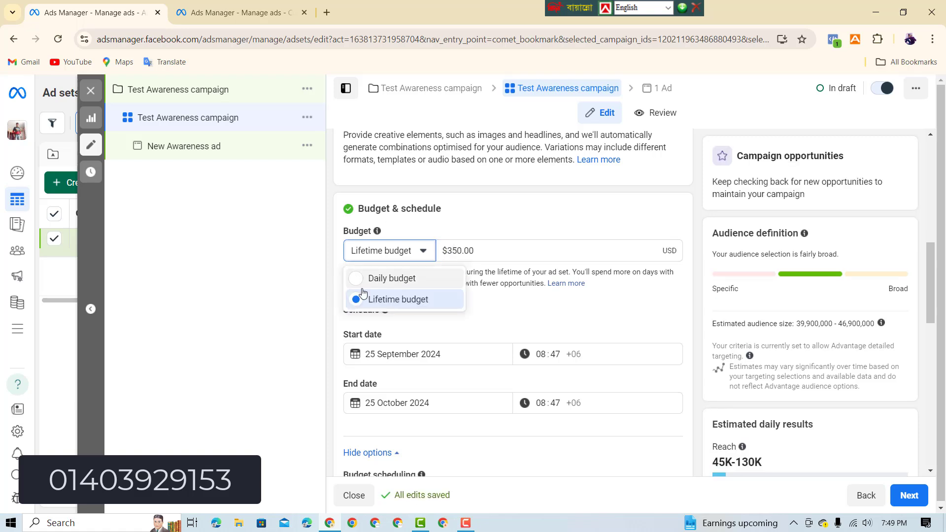
{"action": "left_click", "coordinate": [356, 279]}
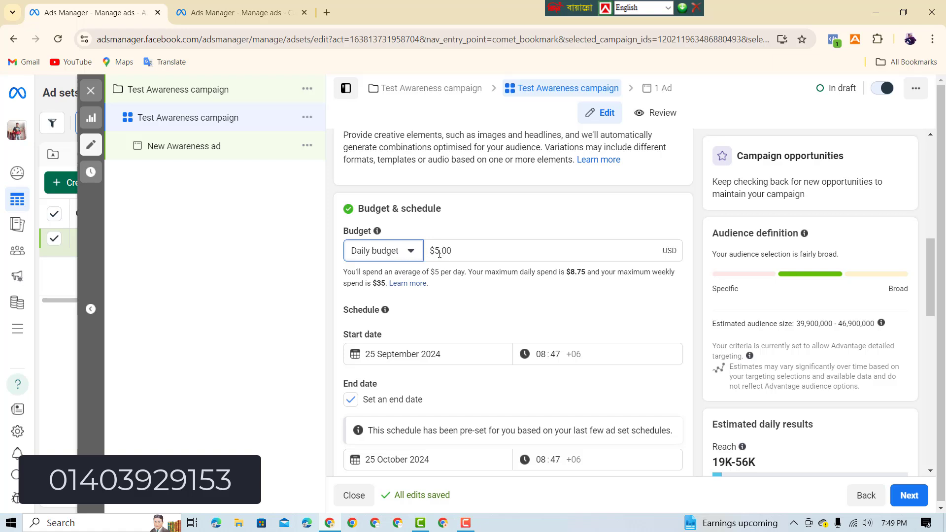
Remove the pre-set end date and select 25 September 2024 as the ad set's start date.
{"action": "scroll", "coordinate": [429, 265], "scroll_direction": "down", "scroll_amount": 1}
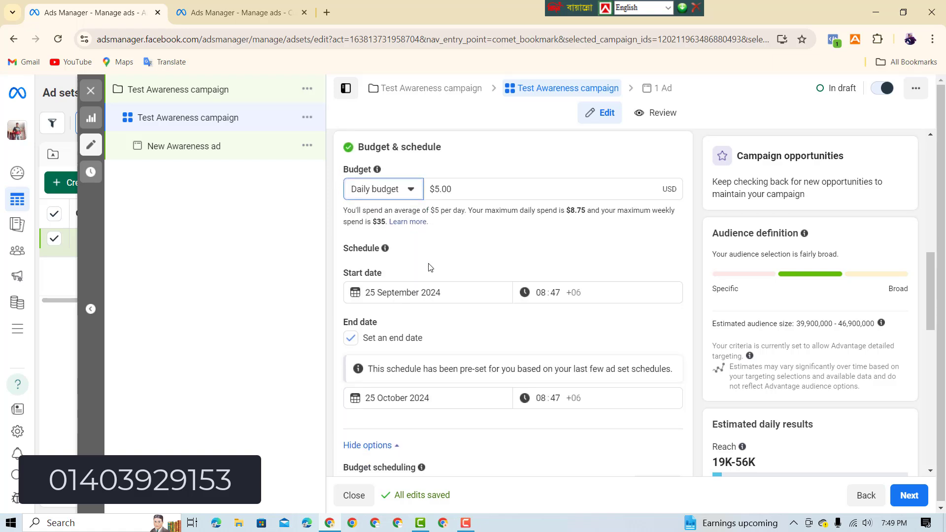
{"action": "left_click", "coordinate": [359, 338]}
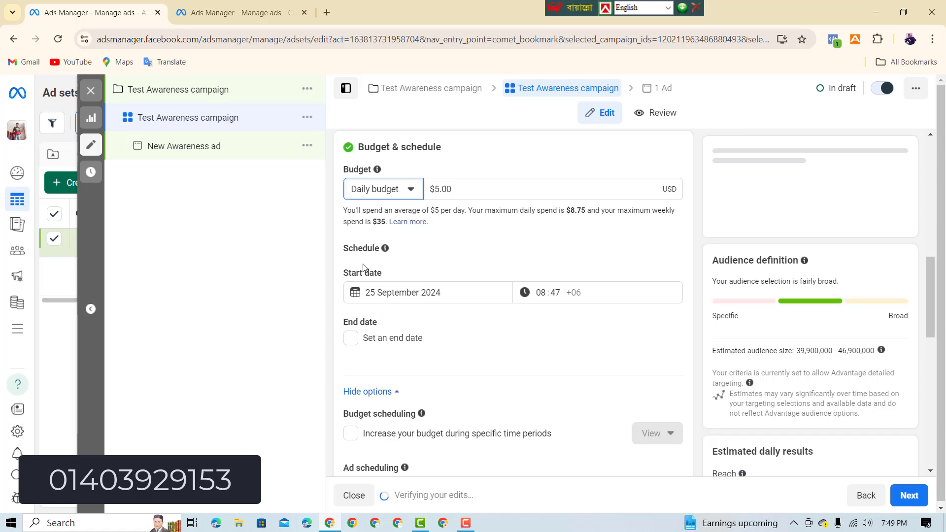
{"action": "left_click", "coordinate": [375, 293]}
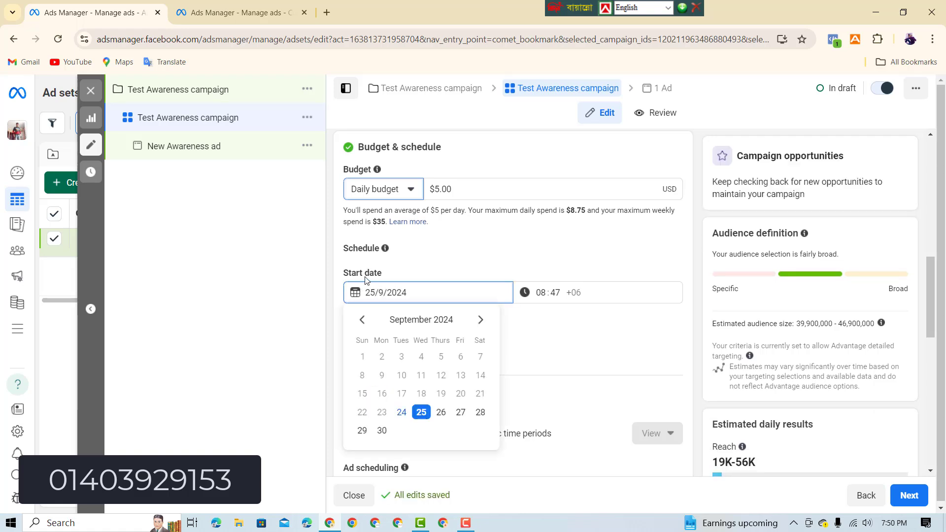
{"action": "left_click", "coordinate": [418, 262]}
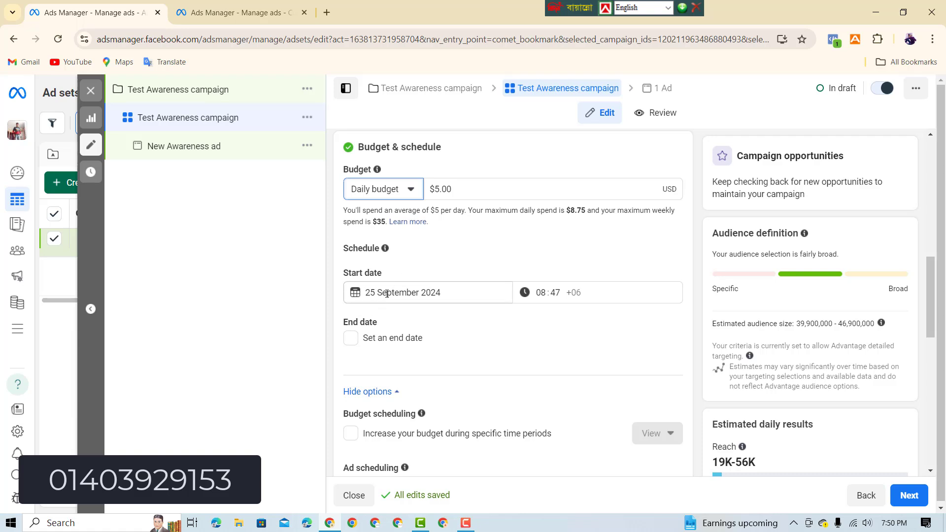
{"action": "left_click", "coordinate": [372, 292]}
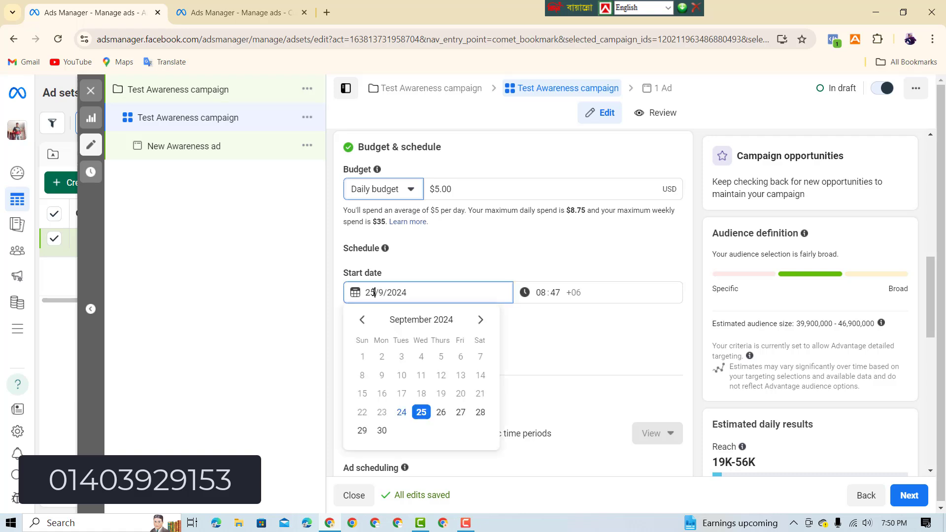
{"action": "left_click", "coordinate": [420, 413]}
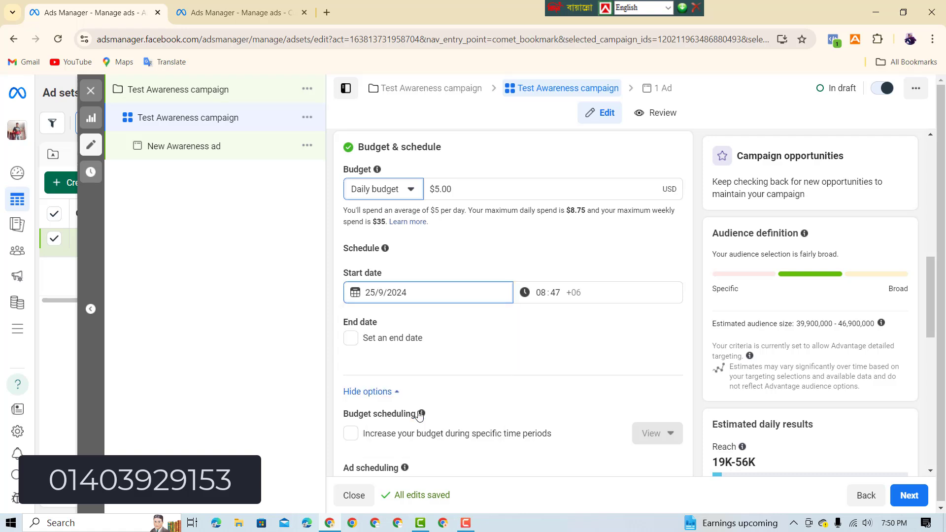
Enable an end date for the ad set and set it to 30 September 2024.
{"action": "left_click", "coordinate": [351, 338]}
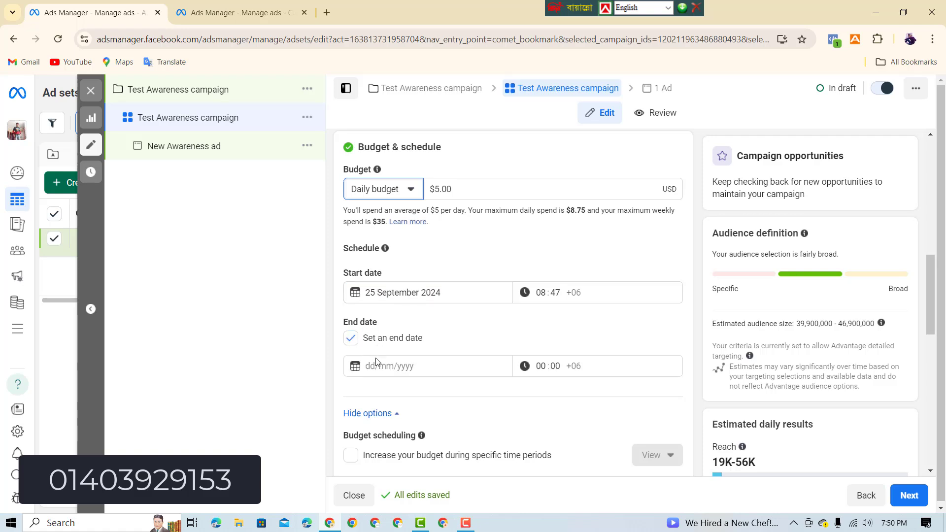
{"action": "left_click", "coordinate": [403, 366]}
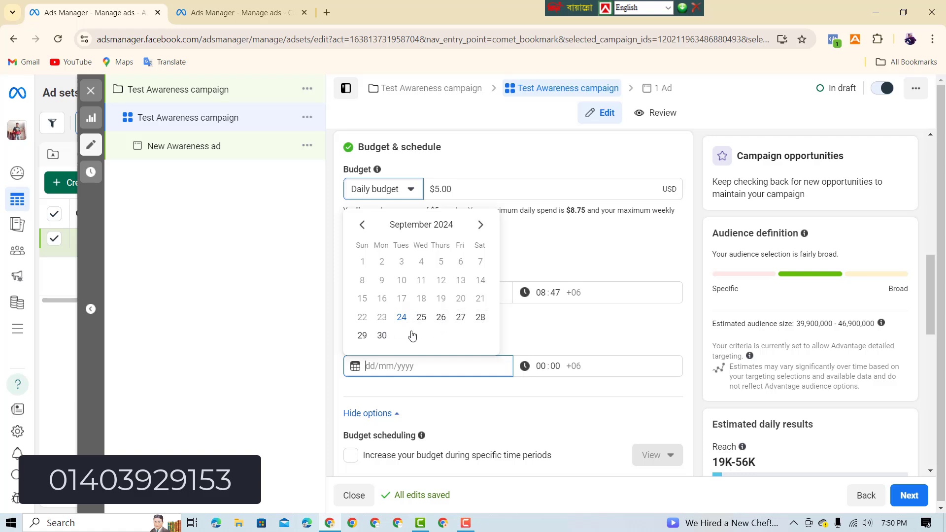
{"action": "left_click", "coordinate": [383, 335]}
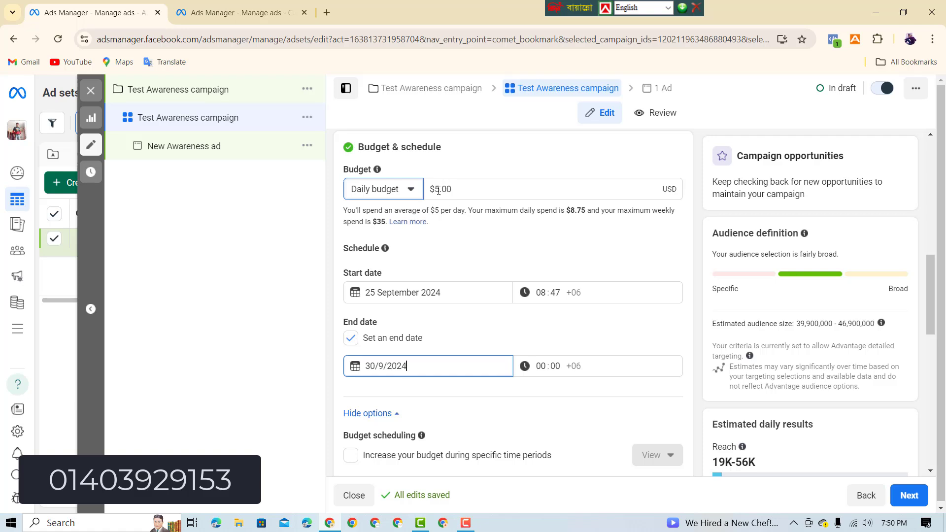
{"action": "left_click", "coordinate": [469, 343]}
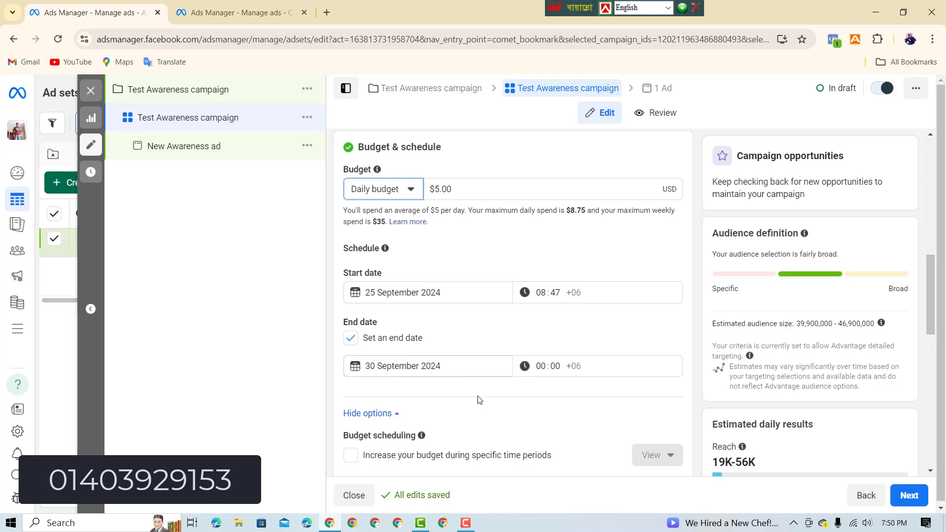
Open the audience locations for editing and examine the included country's coverage on the map.
{"action": "scroll", "coordinate": [480, 399], "scroll_direction": "down", "scroll_amount": 3}
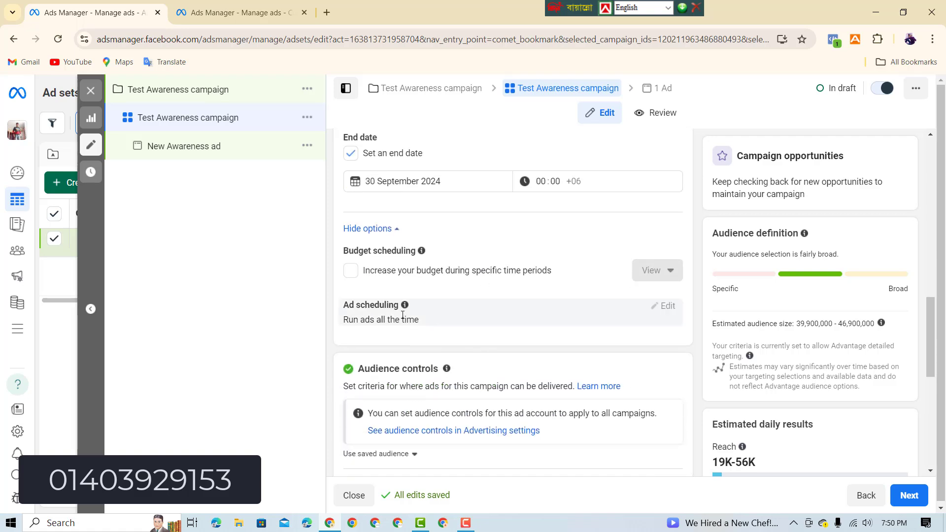
{"action": "scroll", "coordinate": [384, 324], "scroll_direction": "down", "scroll_amount": 2}
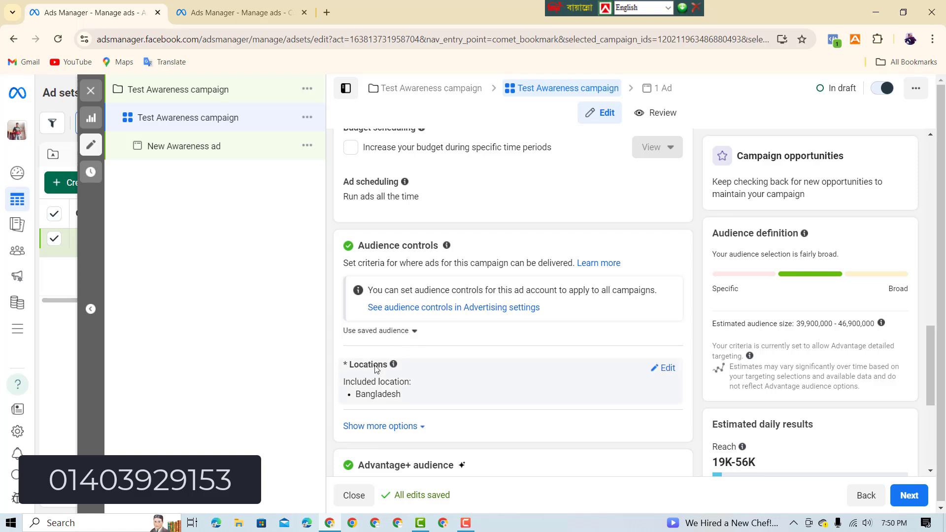
{"action": "left_click", "coordinate": [660, 372]}
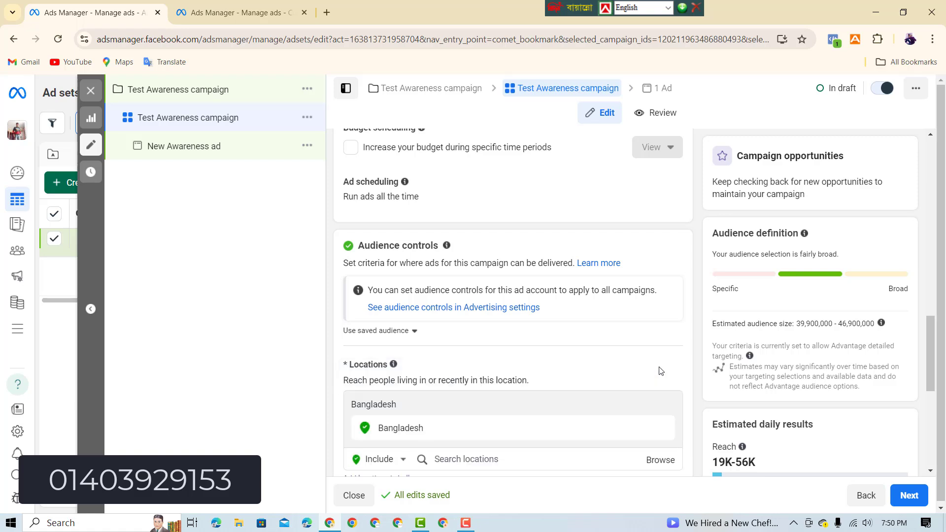
{"action": "scroll", "coordinate": [598, 354], "scroll_direction": "down", "scroll_amount": 3}
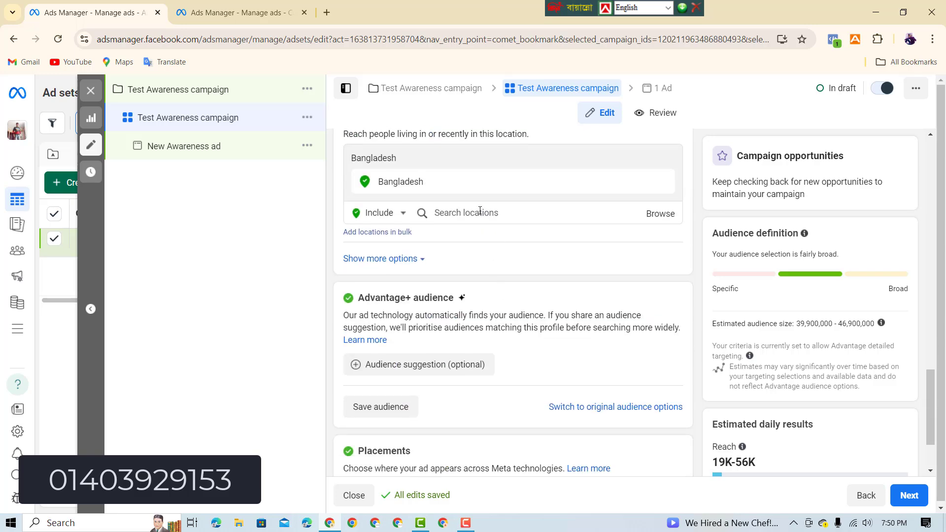
{"action": "left_click", "coordinate": [440, 212]}
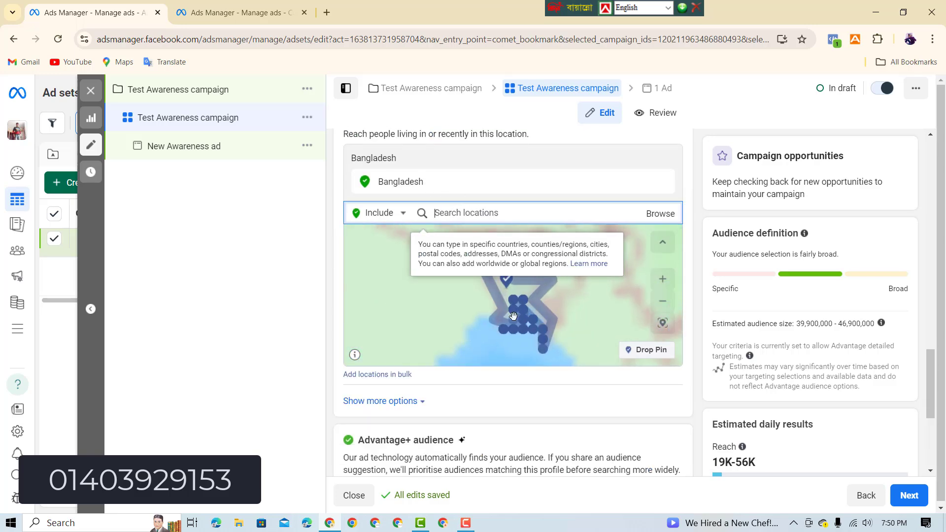
{"action": "left_click", "coordinate": [679, 190]}
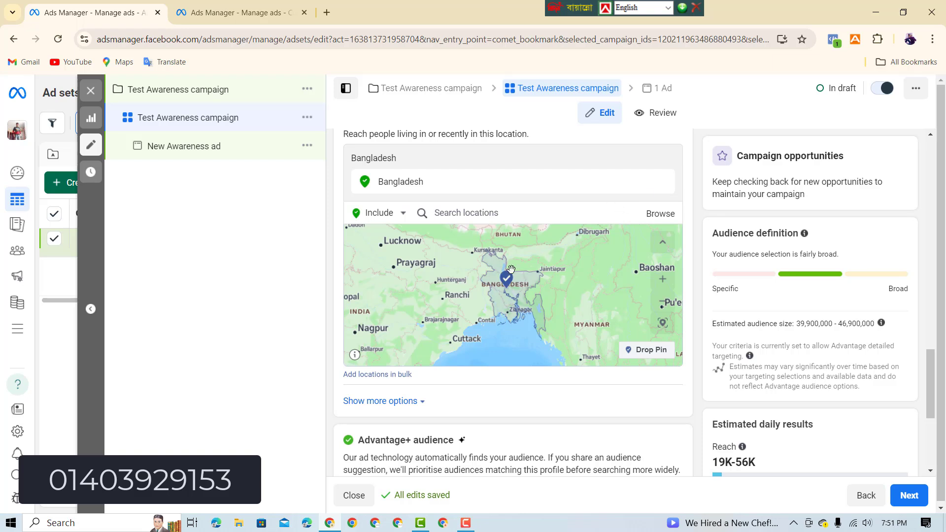
{"action": "scroll", "coordinate": [510, 269], "scroll_direction": "up", "scroll_amount": 2}
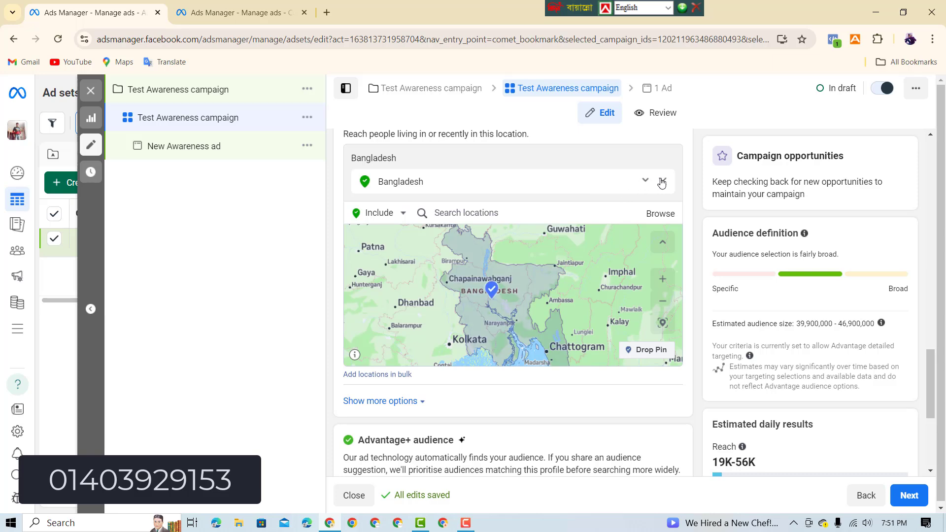
Replace the included country Bangladesh with the place "All Bangladesh" in the audience locations.
{"action": "left_click", "coordinate": [661, 181]}
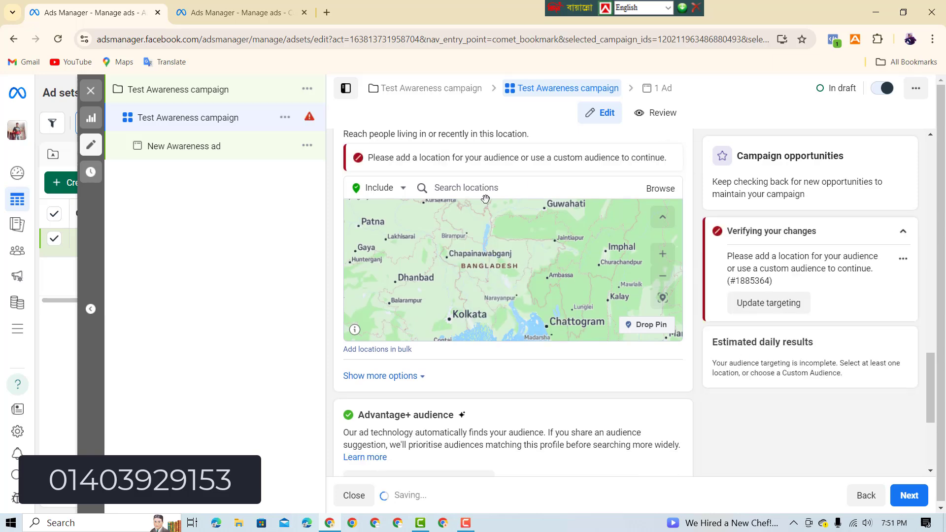
{"action": "left_click", "coordinate": [478, 188]}
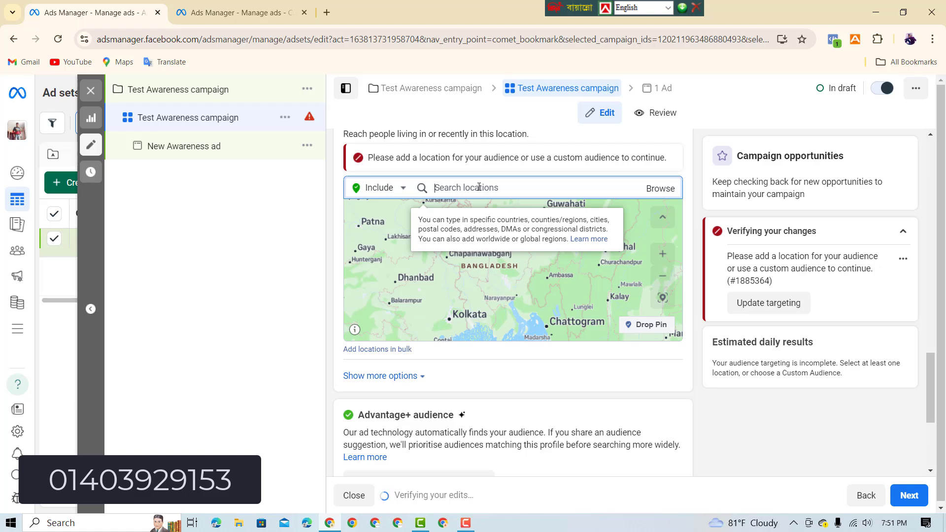
{"action": "type", "text": "bag"}
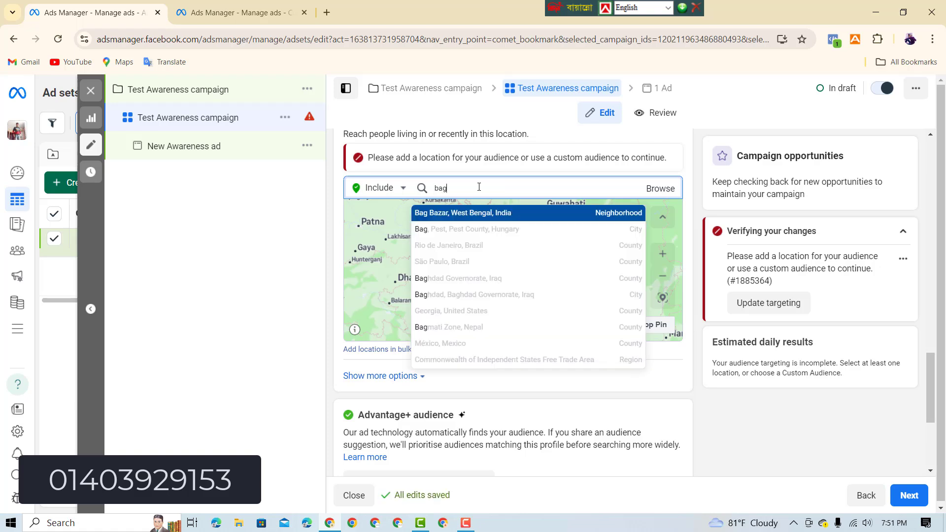
{"action": "type", "text": "ngladesh"}
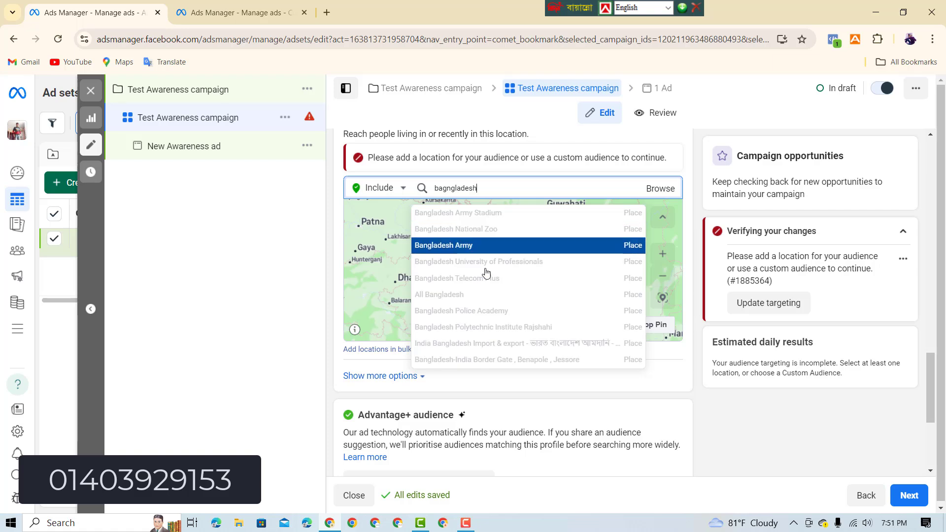
{"action": "left_click", "coordinate": [451, 296]}
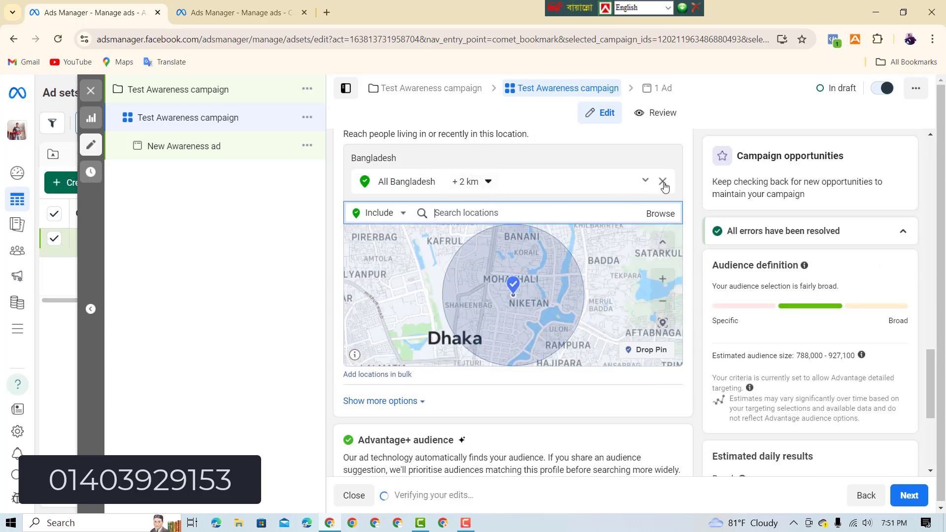
Replace the "All Bangladesh" place with the country Bangladesh as the included location and inspect its coverage on the map.
{"action": "left_click", "coordinate": [663, 182]}
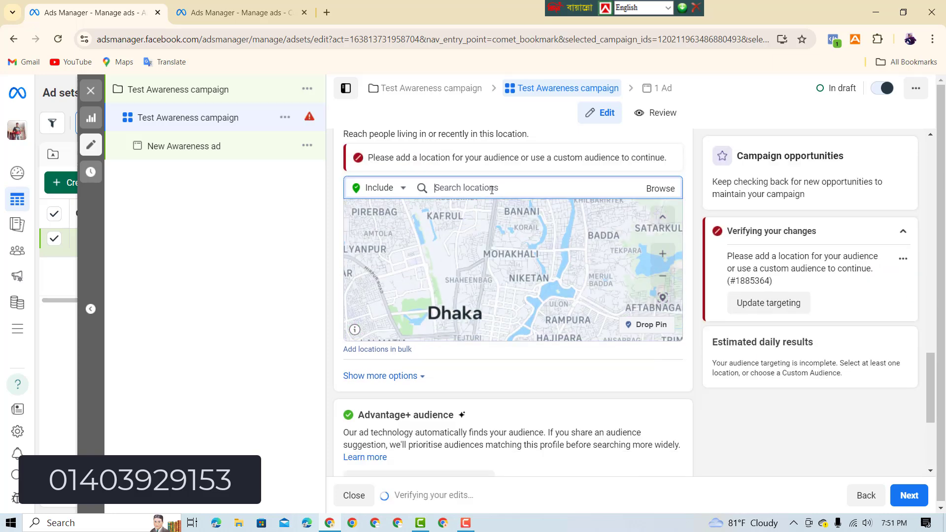
{"action": "type", "text": "bangladesh"}
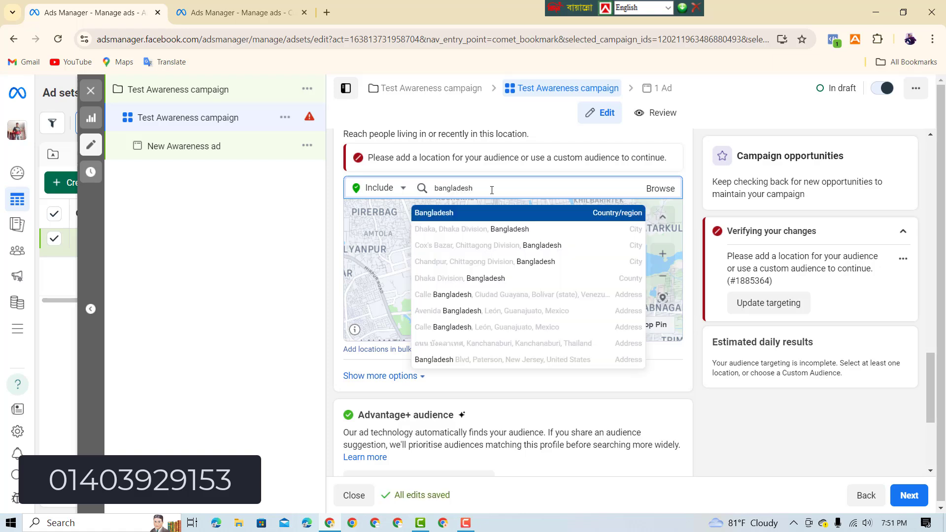
{"action": "left_click", "coordinate": [480, 215]}
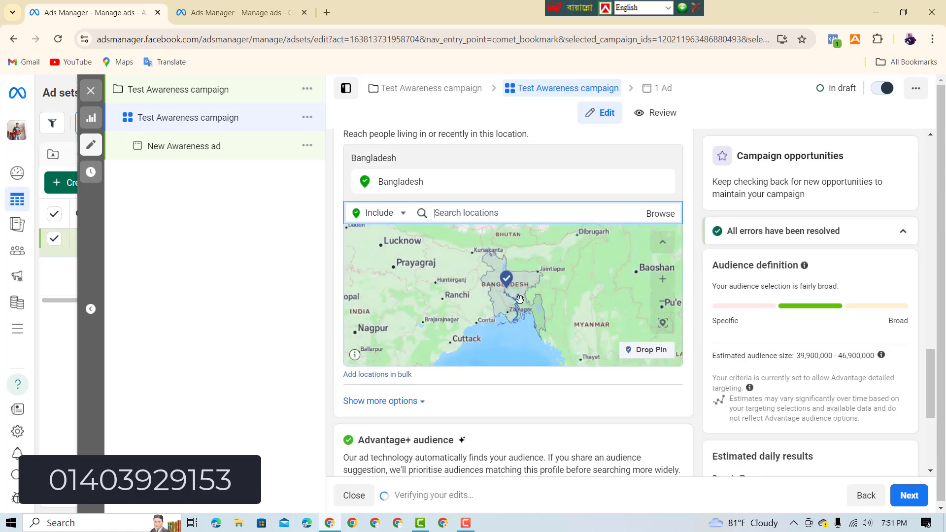
{"action": "scroll", "coordinate": [518, 299], "scroll_direction": "up", "scroll_amount": 2}
{"action": "scroll", "coordinate": [518, 299], "scroll_direction": "down", "scroll_amount": 3}
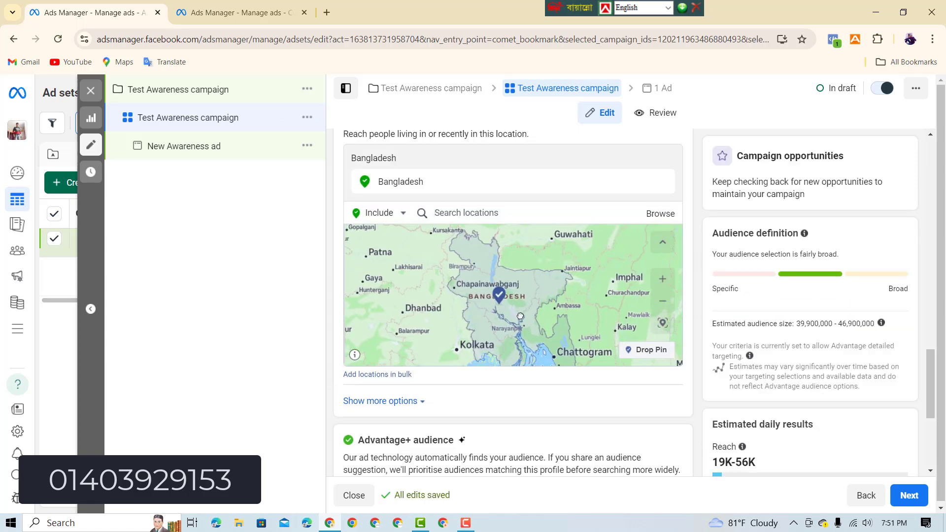
{"action": "scroll", "coordinate": [521, 306], "scroll_direction": "down", "scroll_amount": 1}
{"action": "scroll", "coordinate": [520, 306], "scroll_direction": "up", "scroll_amount": 2}
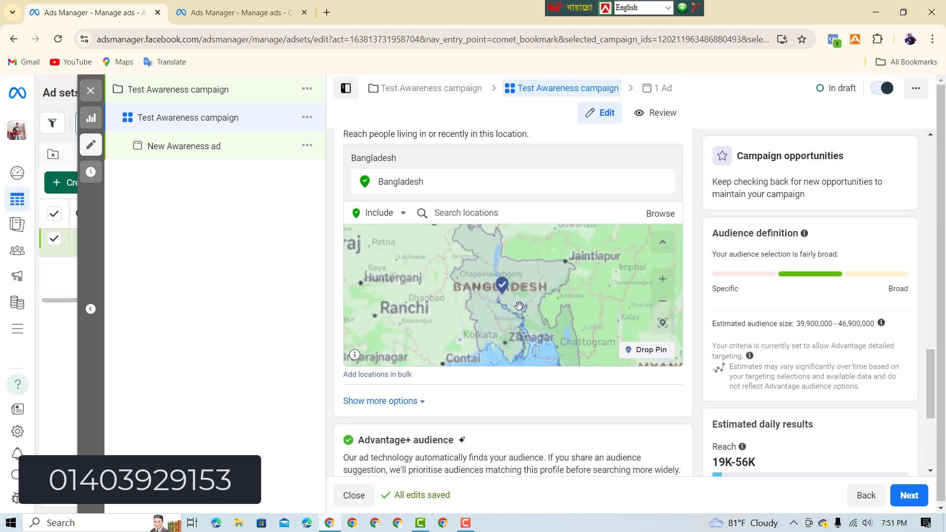
{"action": "scroll", "coordinate": [519, 306], "scroll_direction": "down", "scroll_amount": 2}
{"action": "scroll", "coordinate": [519, 306], "scroll_direction": "down", "scroll_amount": 1}
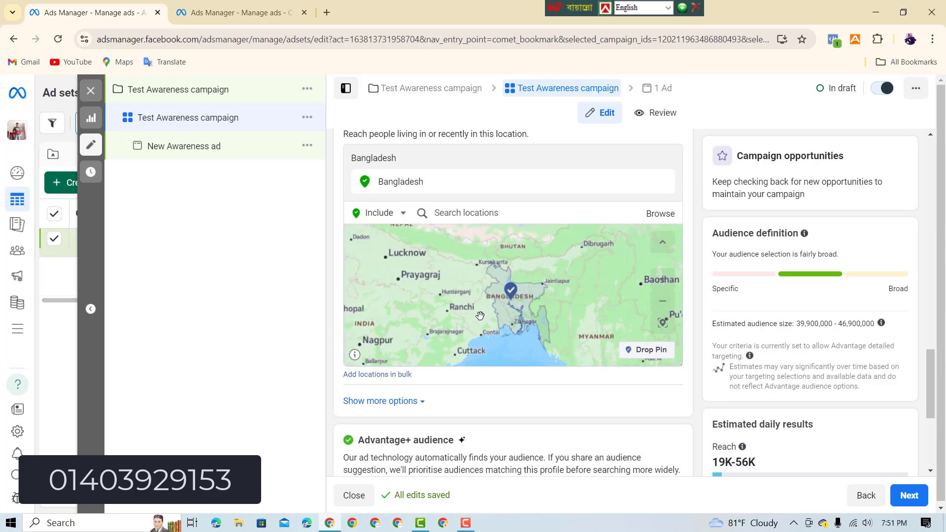
Examine the coverage of the included country Bangladesh on the locations map at several scales.
{"action": "left_click", "coordinate": [471, 214]}
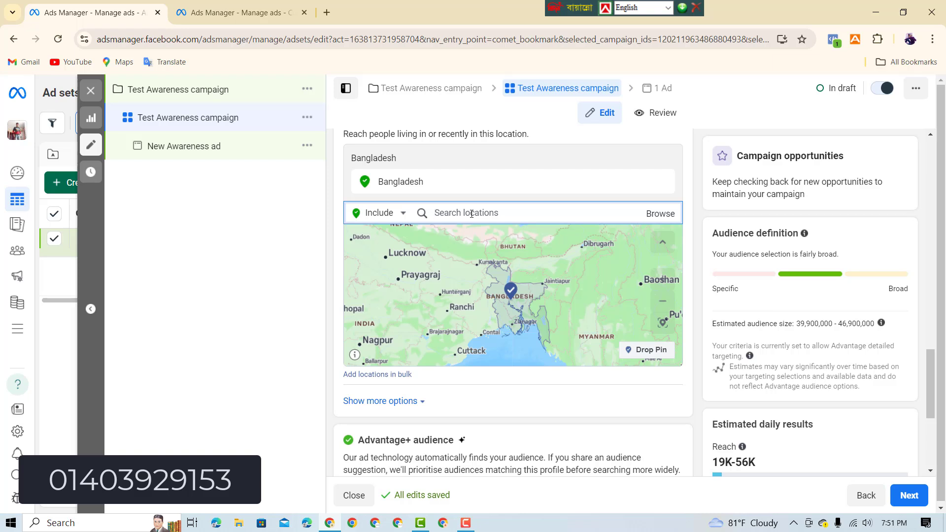
{"action": "scroll", "coordinate": [481, 287], "scroll_direction": "up", "scroll_amount": 4}
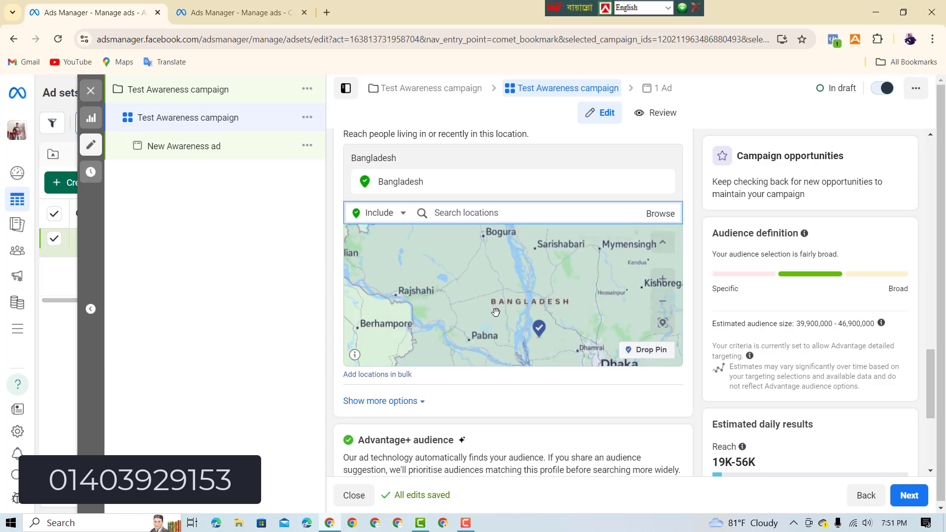
{"action": "left_click_drag", "start_coordinate": [495, 312], "coordinate": [472, 268]}
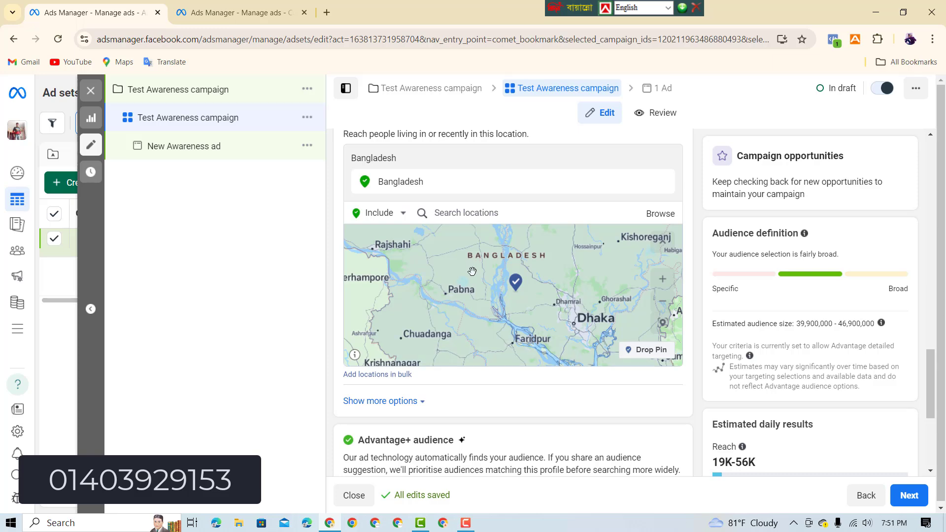
{"action": "scroll", "coordinate": [467, 273], "scroll_direction": "down", "scroll_amount": 1}
{"action": "scroll", "coordinate": [466, 272], "scroll_direction": "up", "scroll_amount": 1}
{"action": "scroll", "coordinate": [466, 272], "scroll_direction": "down", "scroll_amount": 2}
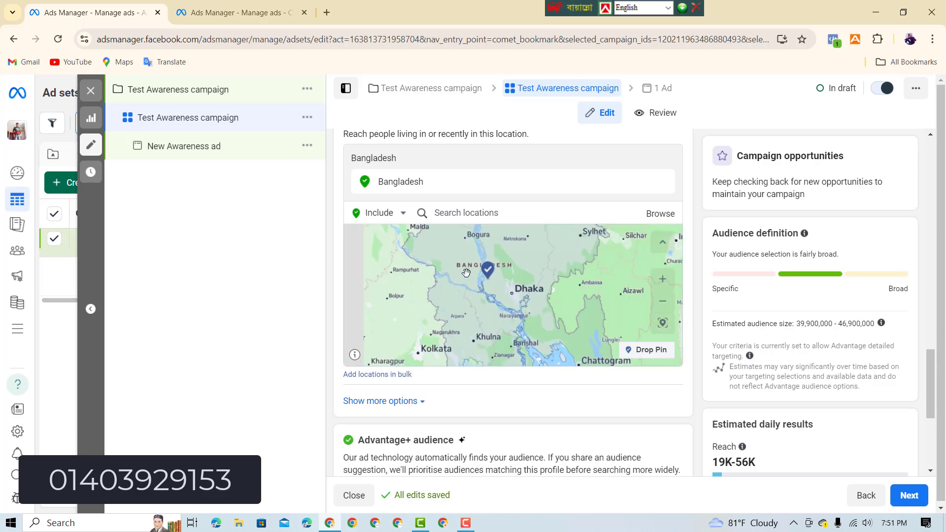
{"action": "scroll", "coordinate": [466, 274], "scroll_direction": "down", "scroll_amount": 1}
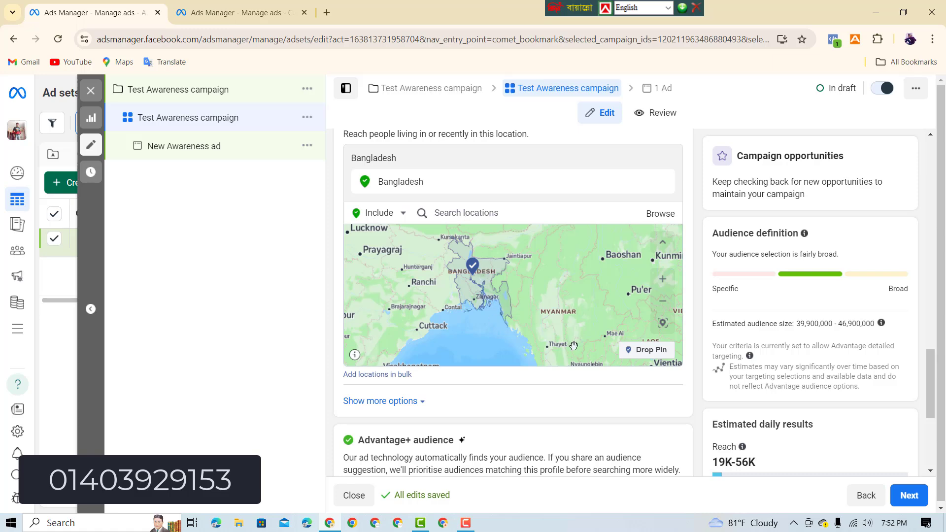
{"action": "scroll", "coordinate": [474, 286], "scroll_direction": "up", "scroll_amount": 1}
{"action": "scroll", "coordinate": [472, 282], "scroll_direction": "up", "scroll_amount": 1}
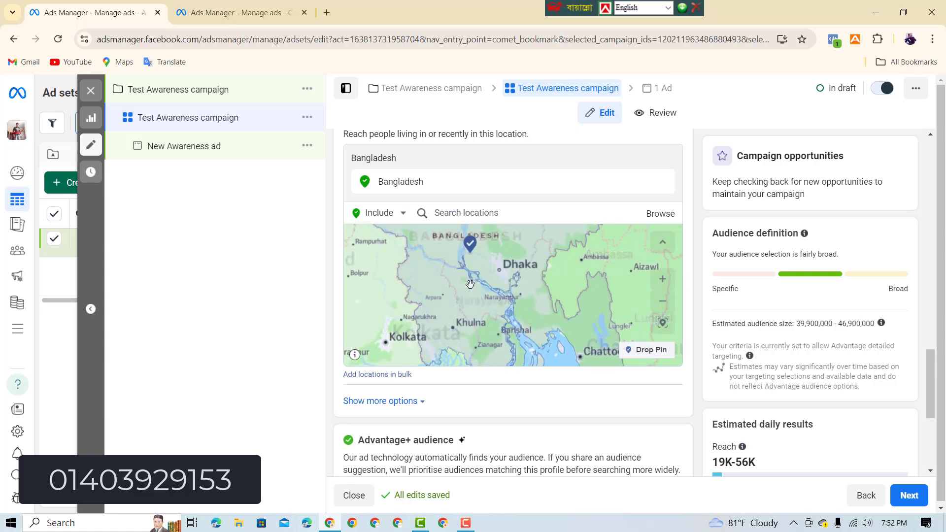
Search the audience locations for "khulna", include Khulna Division in place of Bangladesh, and view its area on the map.
{"action": "left_click", "coordinate": [471, 210]}
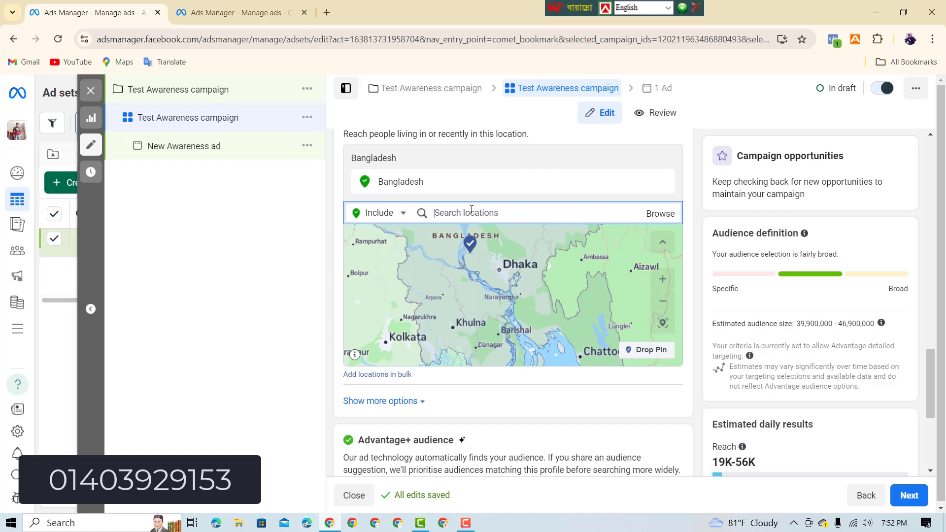
{"action": "type", "text": "khulna"}
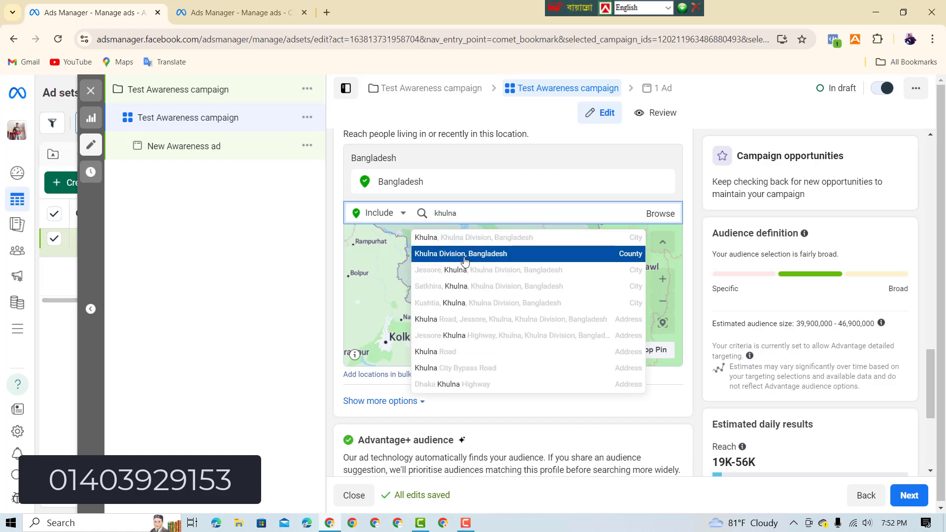
{"action": "left_click", "coordinate": [491, 264]}
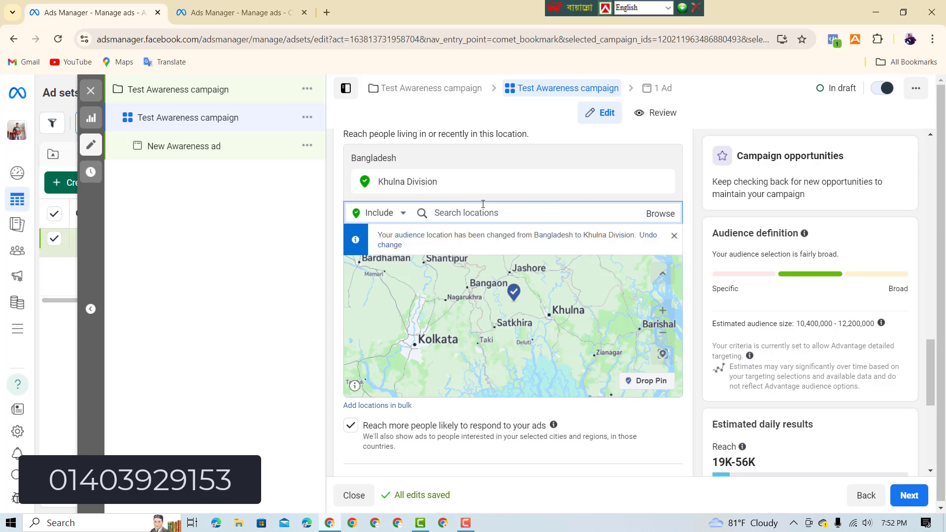
{"action": "scroll", "coordinate": [517, 312], "scroll_direction": "down", "scroll_amount": 3}
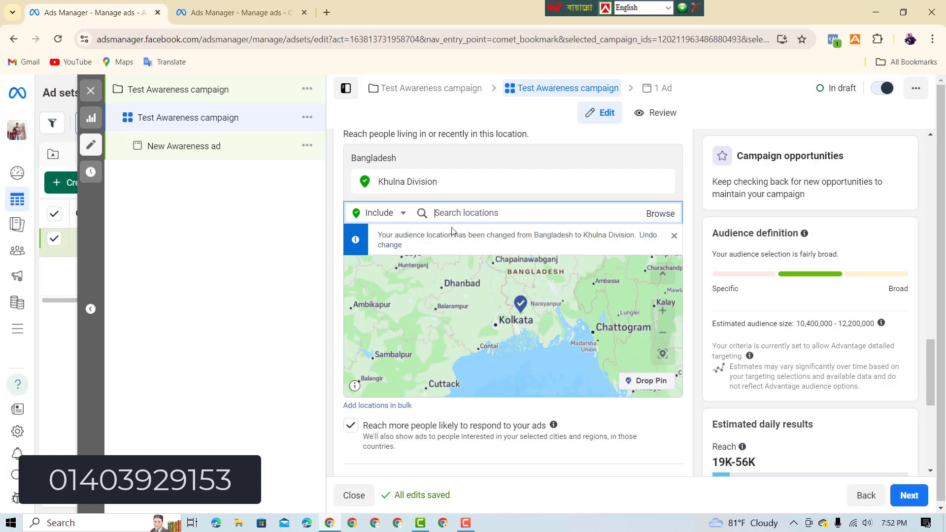
Replace Khulna Division with the place "Meherpur - মেহেরপুর" in the audience locations and set its radius to 60 km.
{"action": "left_click", "coordinate": [456, 212]}
{"action": "type", "text": "Meherpur"}
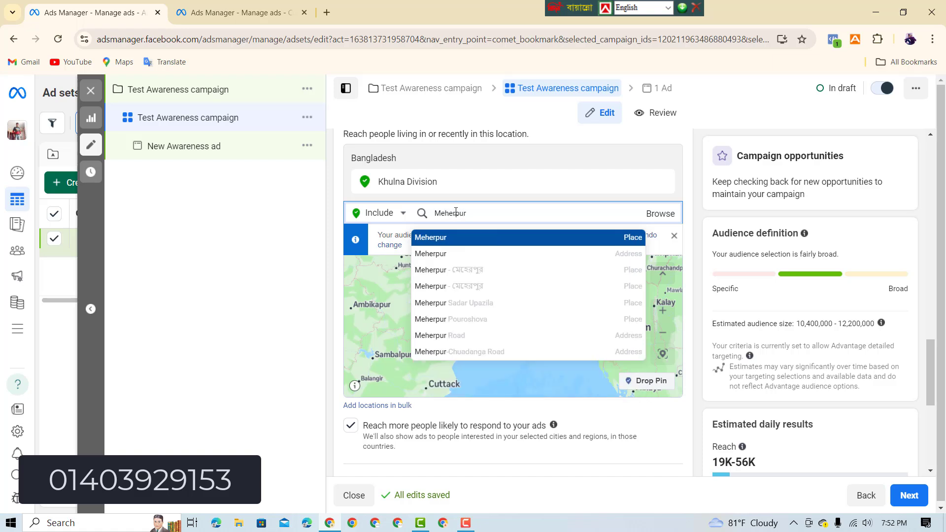
{"action": "left_click", "coordinate": [485, 275]}
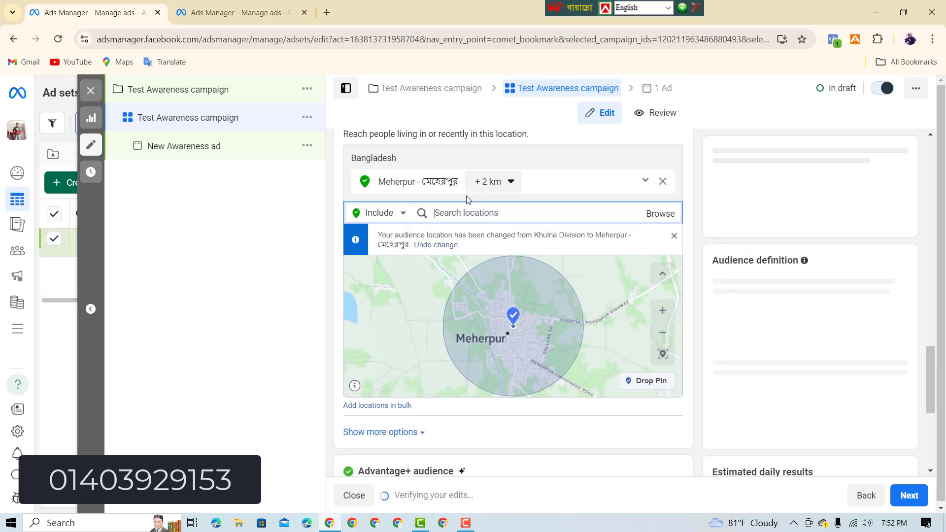
{"action": "scroll", "coordinate": [497, 184], "scroll_direction": "up", "scroll_amount": 1}
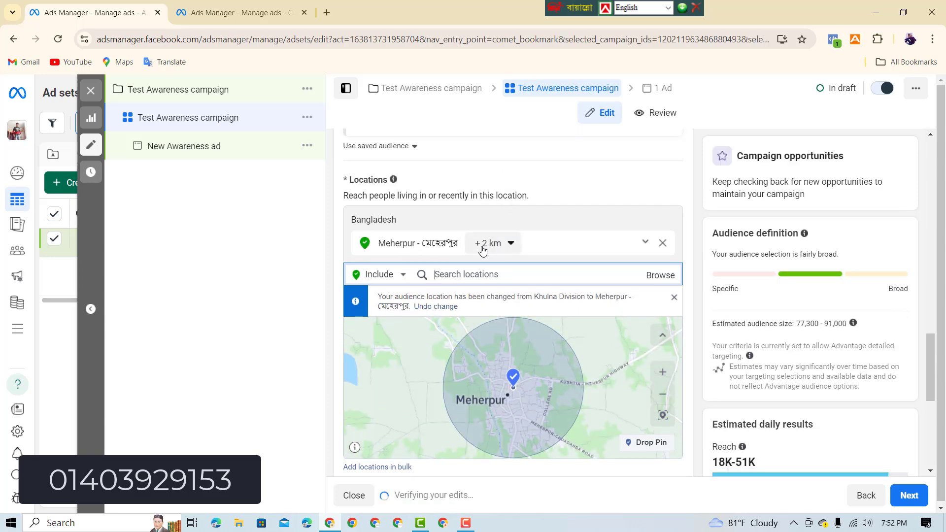
{"action": "left_click", "coordinate": [510, 245]}
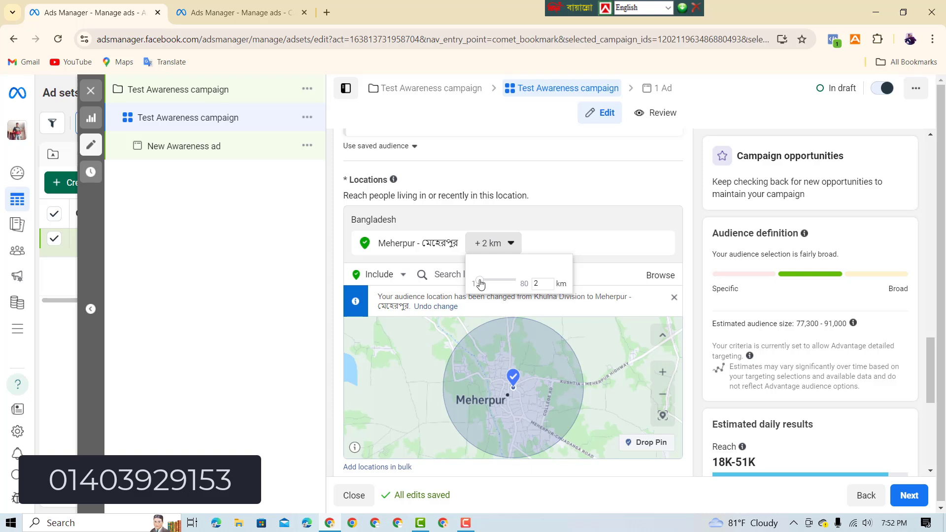
{"action": "left_click_drag", "start_coordinate": [484, 284], "coordinate": [512, 294]}
{"action": "left_click", "coordinate": [499, 226]}
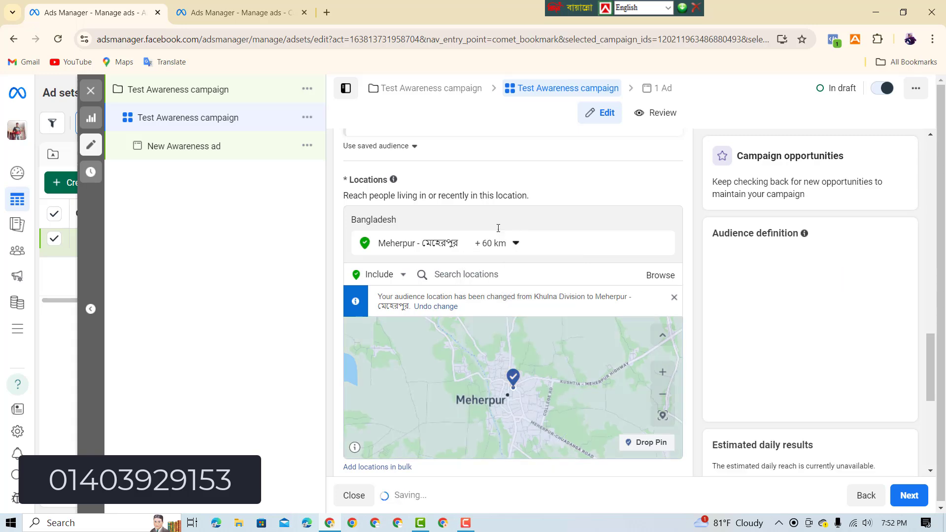
Add the place "Pabna City!" to the included audience locations and set its radius to 60 km.
{"action": "left_click", "coordinate": [505, 275]}
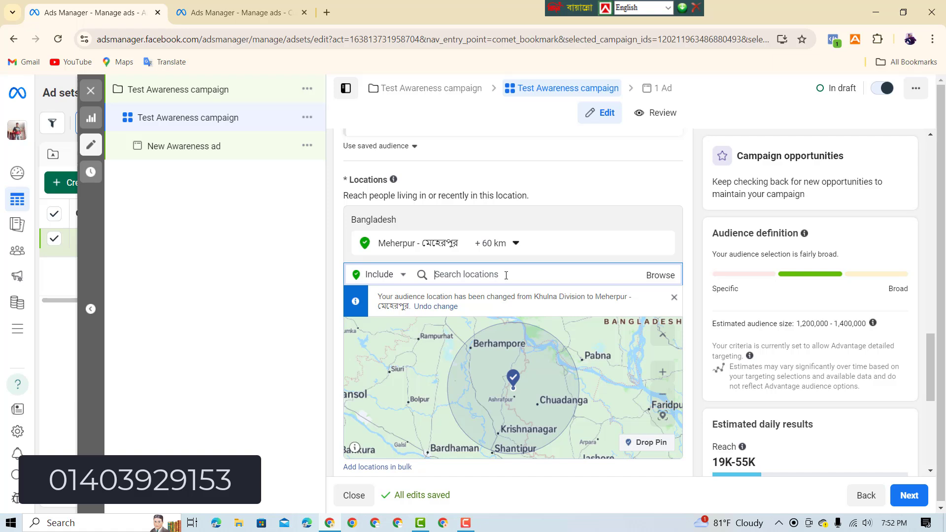
{"action": "type", "text": "pab"}
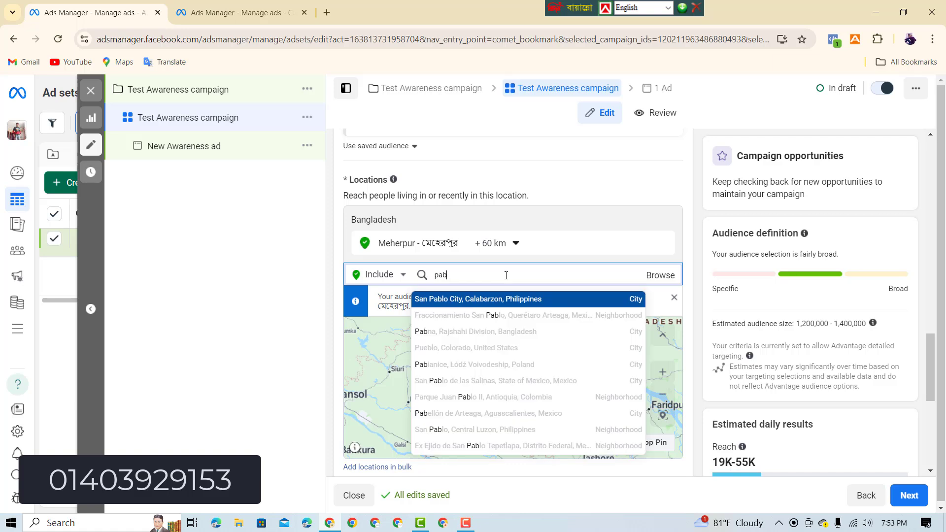
{"action": "type", "text": "na"}
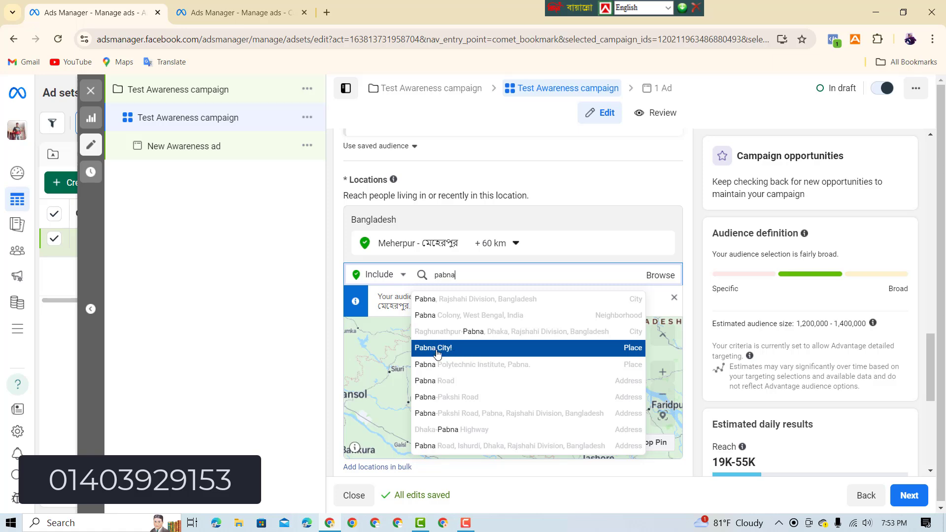
{"action": "left_click", "coordinate": [468, 351]}
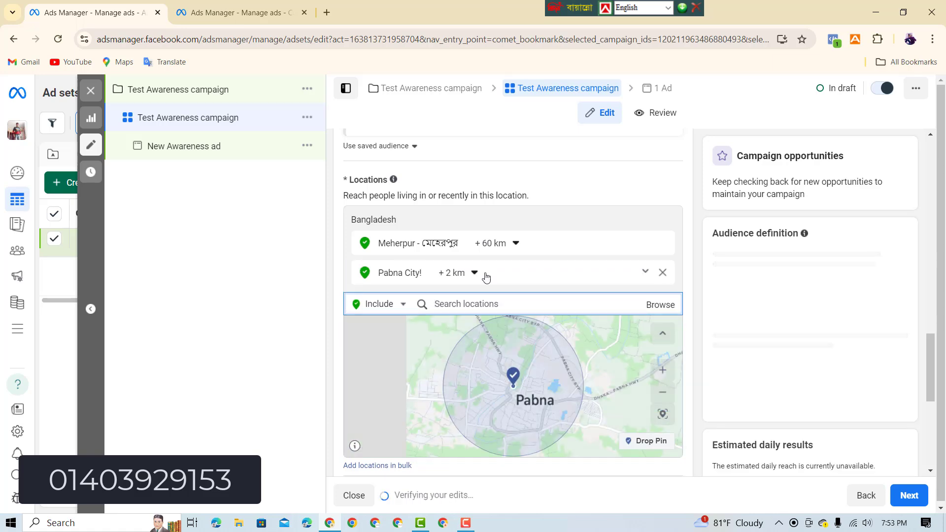
{"action": "left_click", "coordinate": [473, 275]}
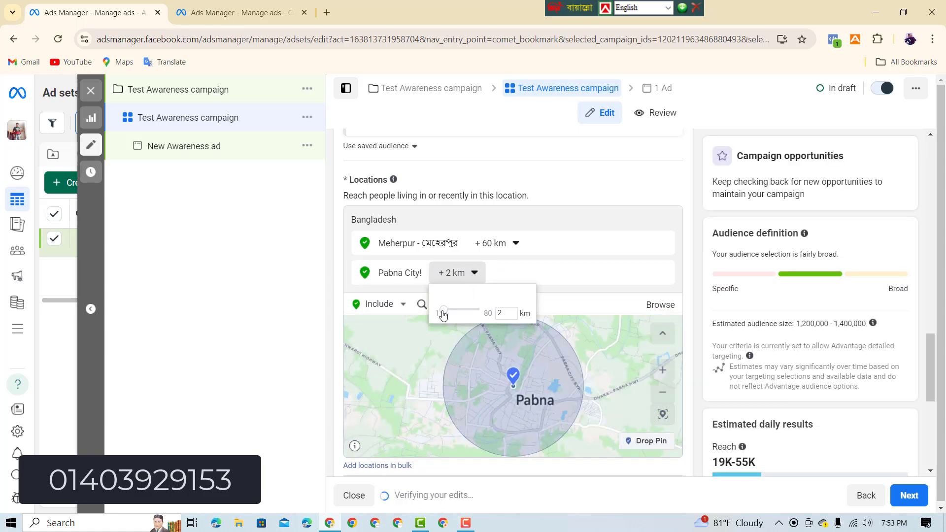
{"action": "left_click_drag", "start_coordinate": [443, 310], "coordinate": [473, 325]}
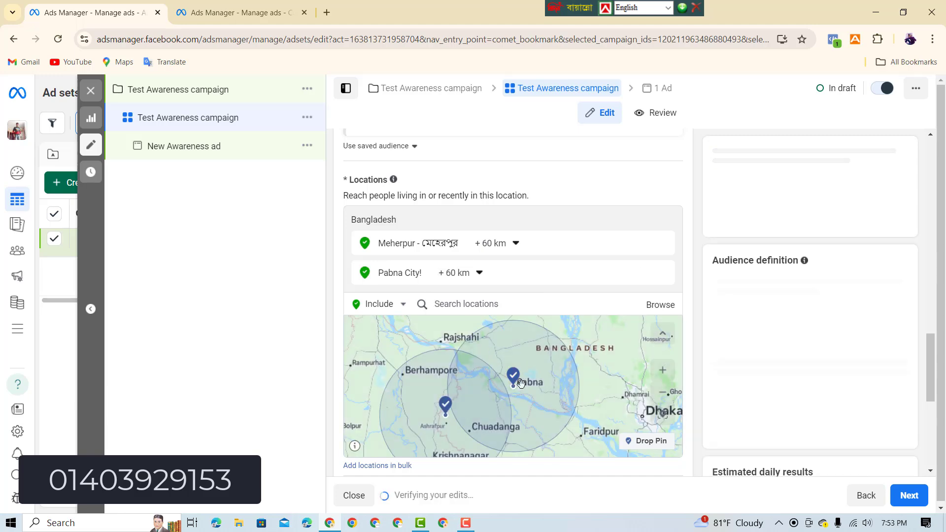
{"action": "scroll", "coordinate": [507, 375], "scroll_direction": "down", "scroll_amount": 2}
{"action": "scroll", "coordinate": [560, 377], "scroll_direction": "down", "scroll_amount": 2}
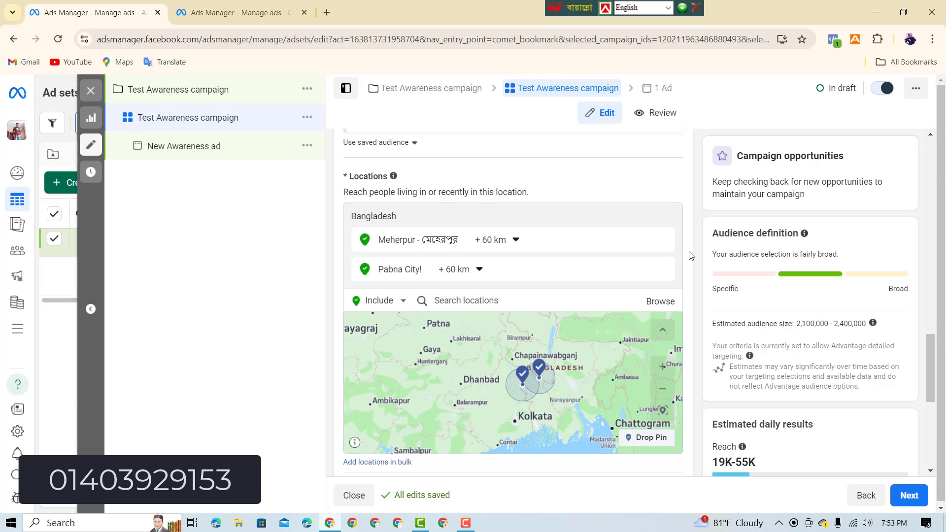
Review the ad set's estimated daily results against its budget, schedule and audience locations, through to the Advantage+ audience and placements sections.
{"action": "scroll", "coordinate": [690, 256], "scroll_direction": "down", "scroll_amount": 5}
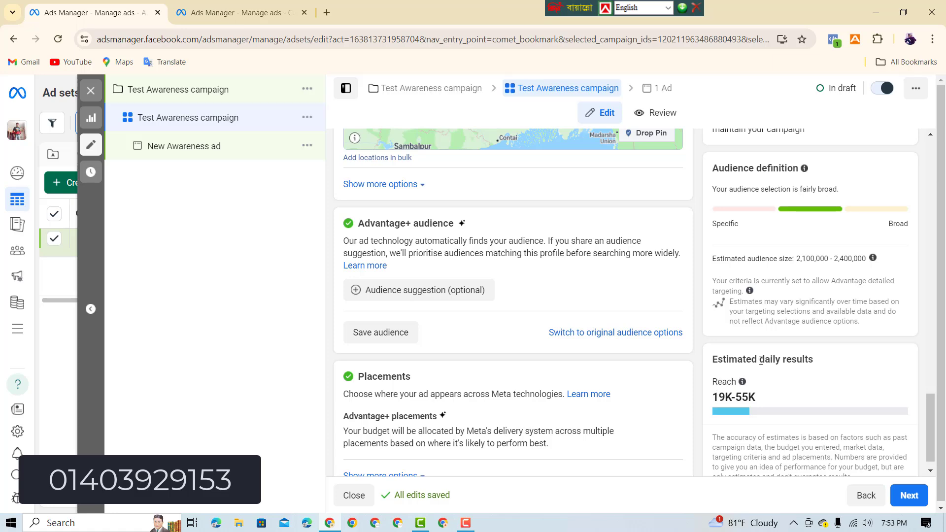
{"action": "left_click_drag", "start_coordinate": [760, 360], "coordinate": [825, 364]}
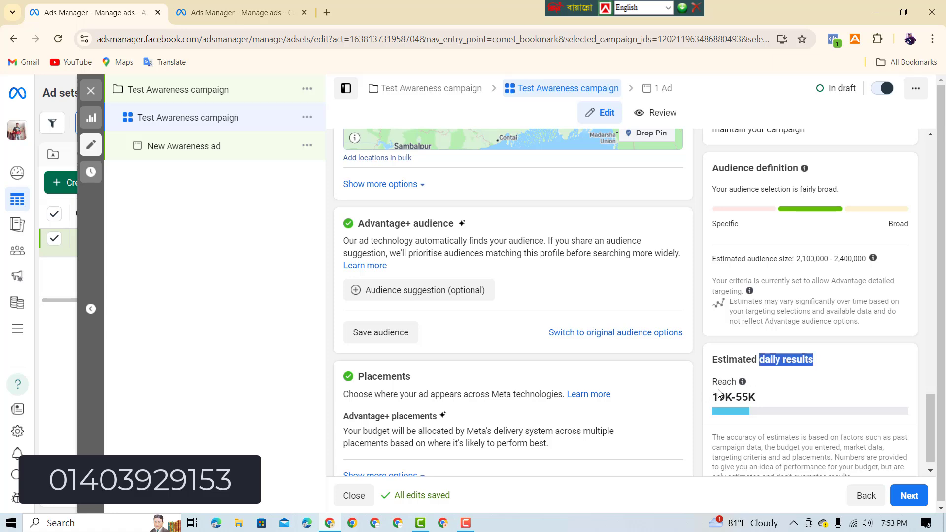
{"action": "scroll", "coordinate": [699, 278], "scroll_direction": "up", "scroll_amount": 10}
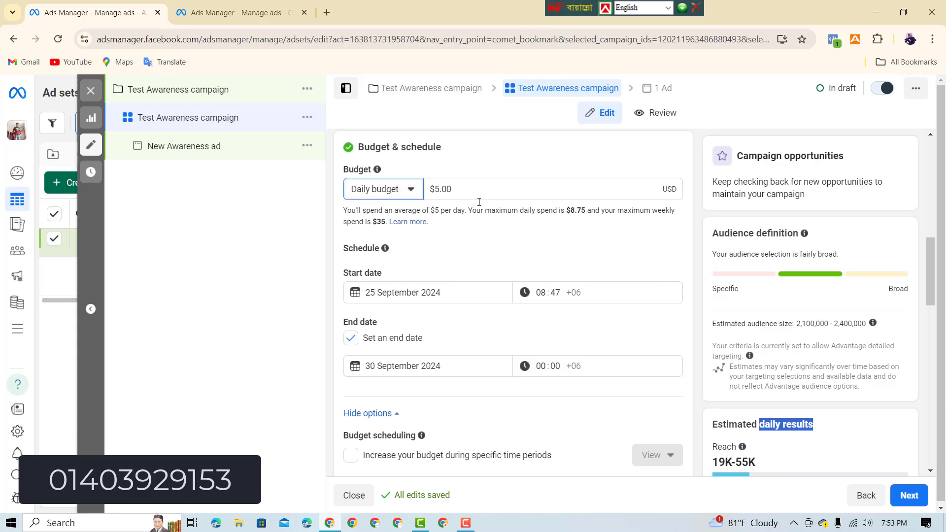
{"action": "scroll", "coordinate": [765, 364], "scroll_direction": "down", "scroll_amount": 8}
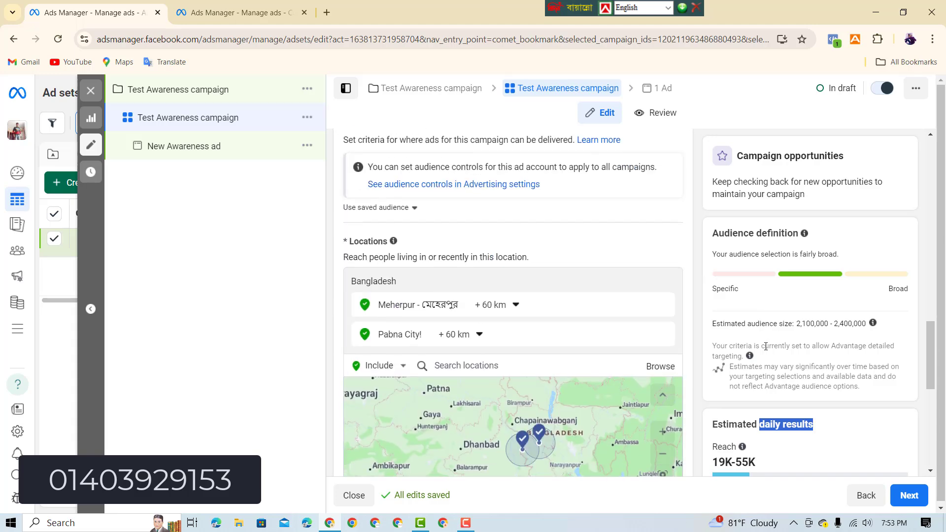
{"action": "left_click", "coordinate": [715, 415]}
{"action": "scroll", "coordinate": [714, 415], "scroll_direction": "down", "scroll_amount": 5}
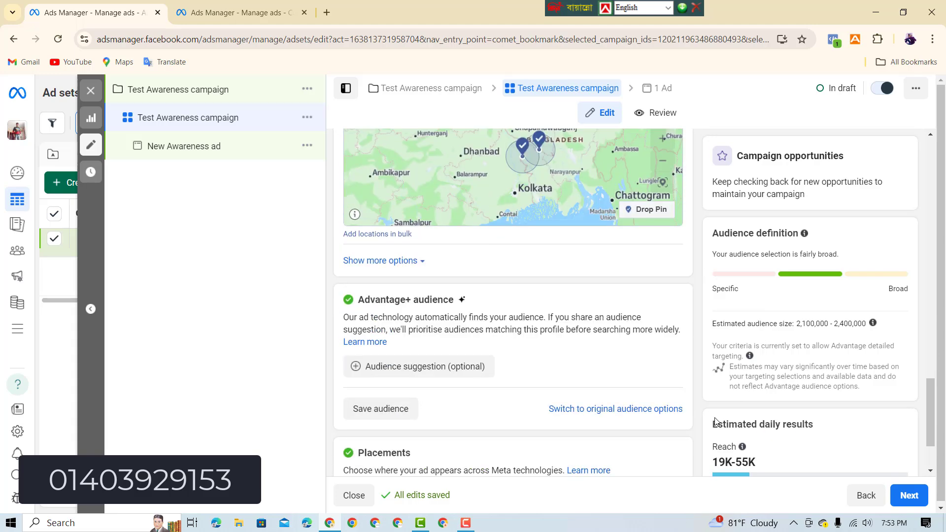
{"action": "scroll", "coordinate": [714, 416], "scroll_direction": "down", "scroll_amount": 1}
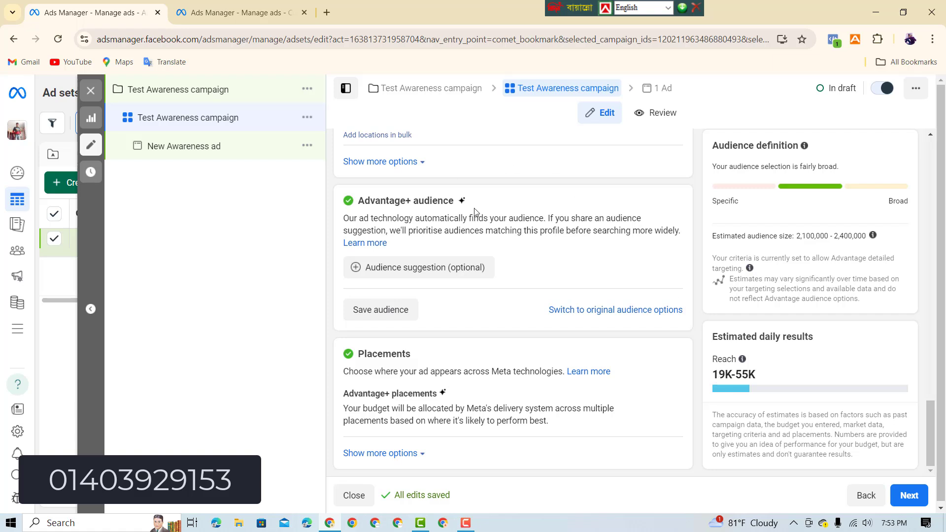
Expand the optional audience suggestion in the Advantage+ audience section to show its targeting settings.
{"action": "scroll", "coordinate": [475, 212], "scroll_direction": "up", "scroll_amount": 1}
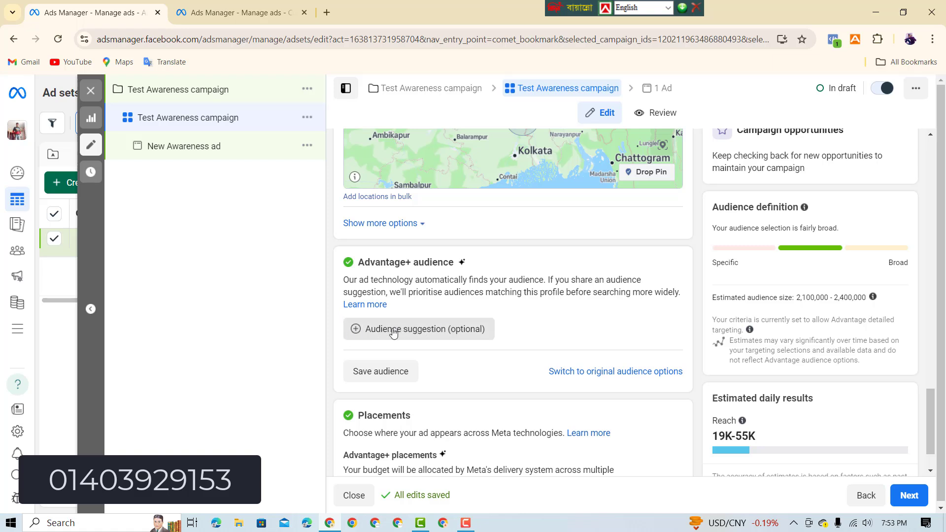
{"action": "left_click", "coordinate": [458, 329]}
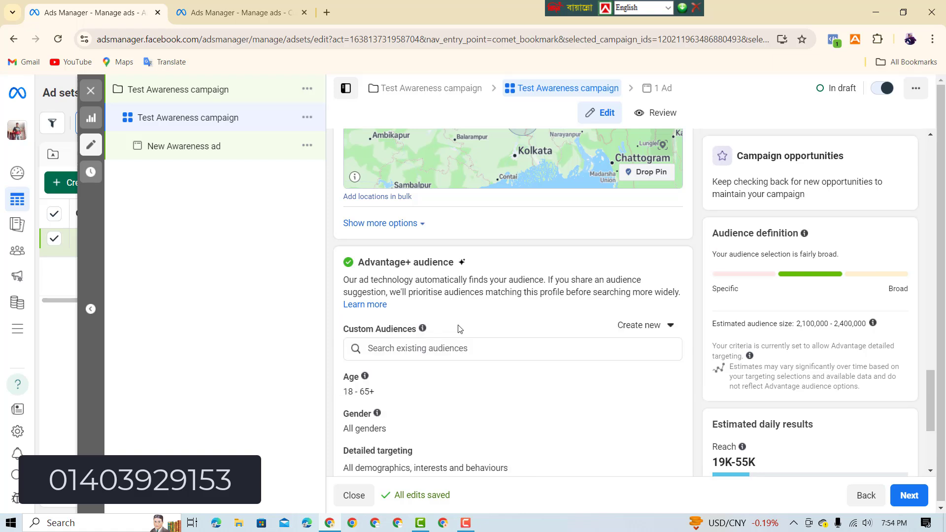
{"action": "scroll", "coordinate": [467, 325], "scroll_direction": "down", "scroll_amount": 1}
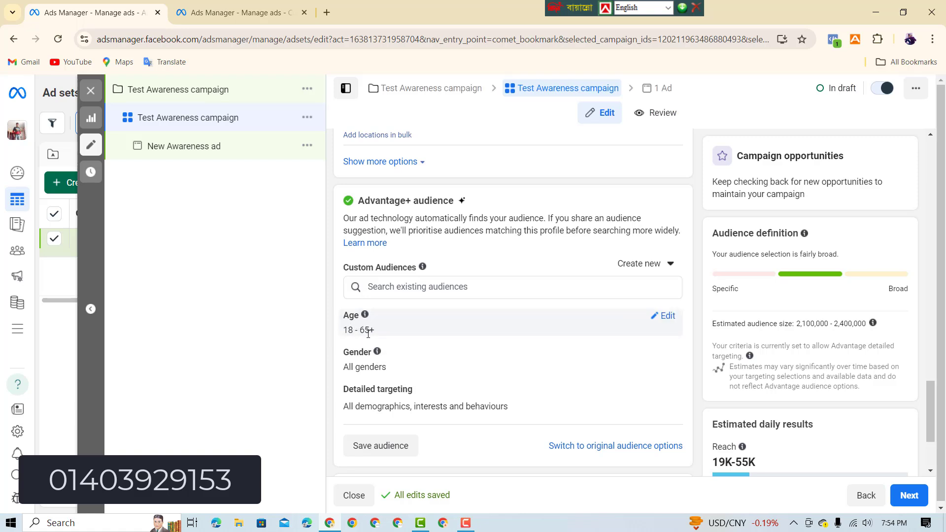
Set the Advantage+ audience suggestion's age range to 20–34 and its gender to Men.
{"action": "left_click", "coordinate": [660, 318]}
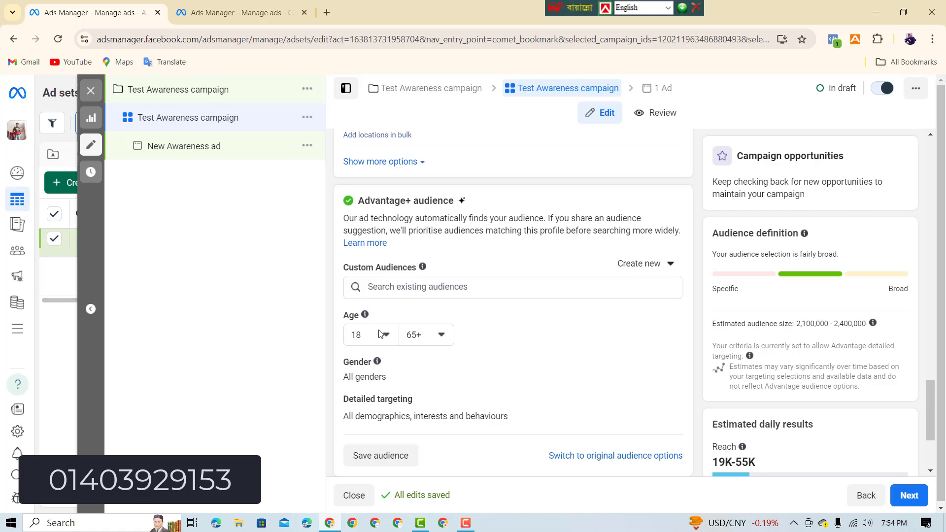
{"action": "left_click", "coordinate": [442, 335]}
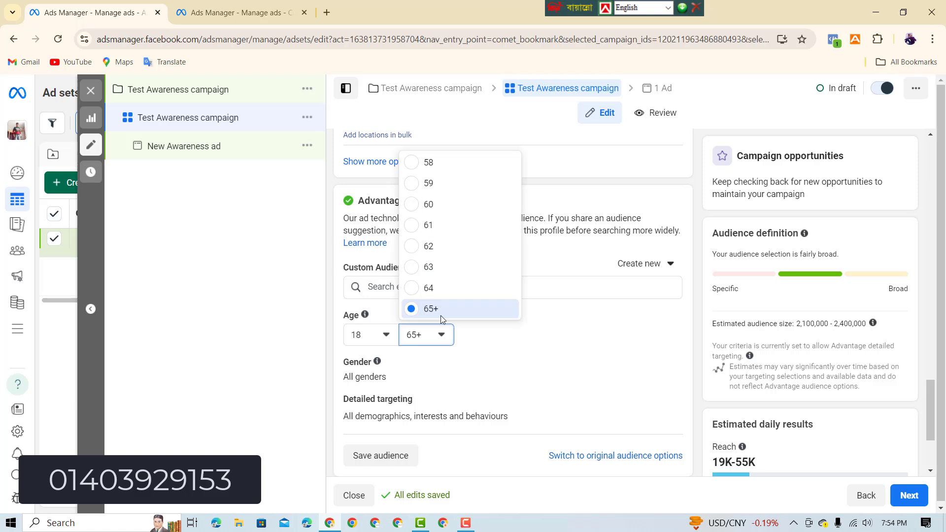
{"action": "scroll", "coordinate": [448, 270], "scroll_direction": "up", "scroll_amount": 5}
{"action": "scroll", "coordinate": [448, 270], "scroll_direction": "up", "scroll_amount": 10}
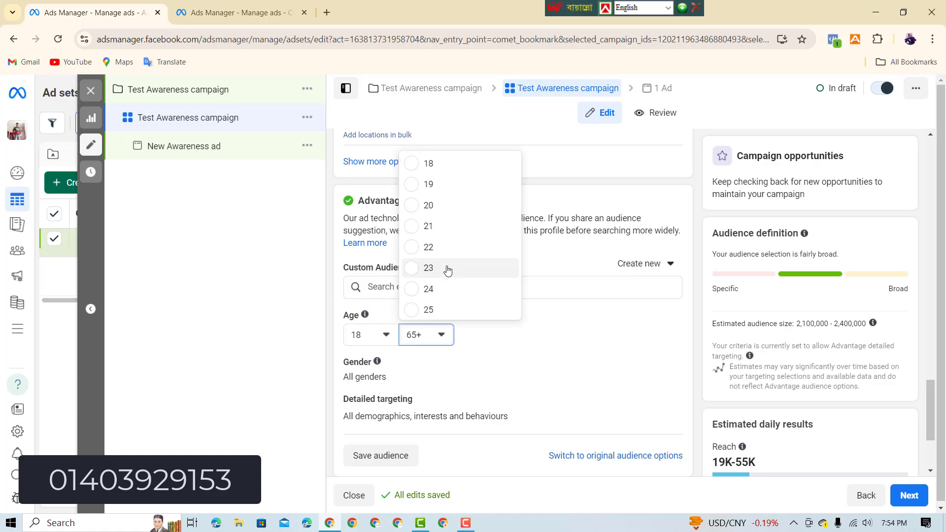
{"action": "scroll", "coordinate": [438, 283], "scroll_direction": "down", "scroll_amount": 3}
{"action": "scroll", "coordinate": [429, 294], "scroll_direction": "down", "scroll_amount": 1}
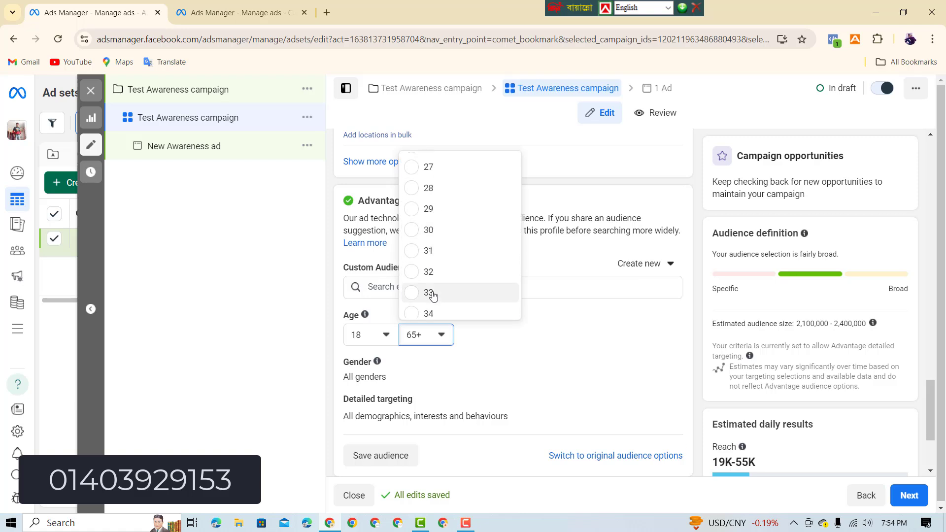
{"action": "scroll", "coordinate": [414, 296], "scroll_direction": "down", "scroll_amount": 1}
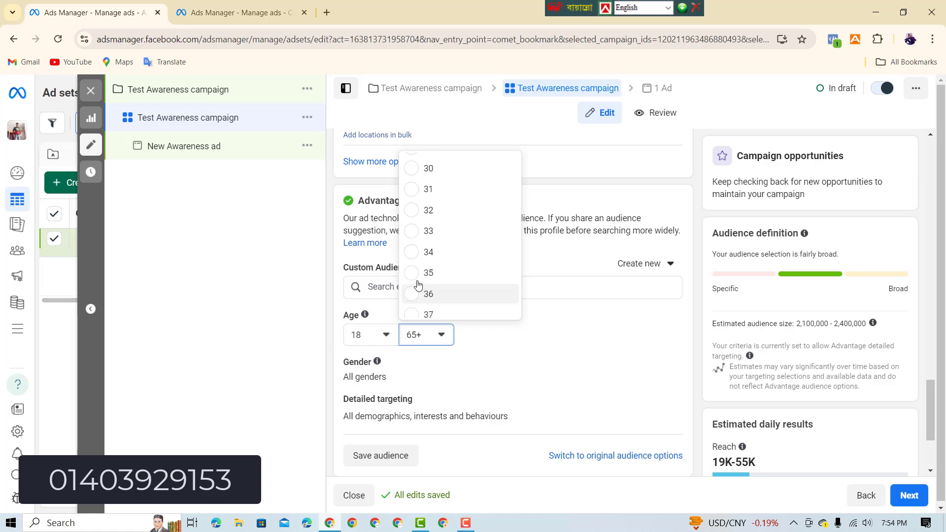
{"action": "left_click", "coordinate": [413, 255]}
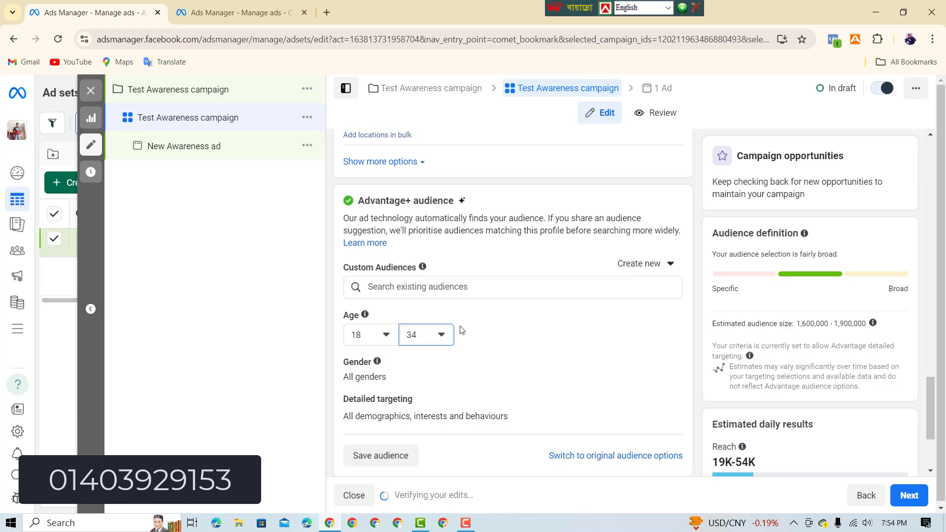
{"action": "left_click", "coordinate": [387, 335]}
{"action": "left_click", "coordinate": [357, 211]}
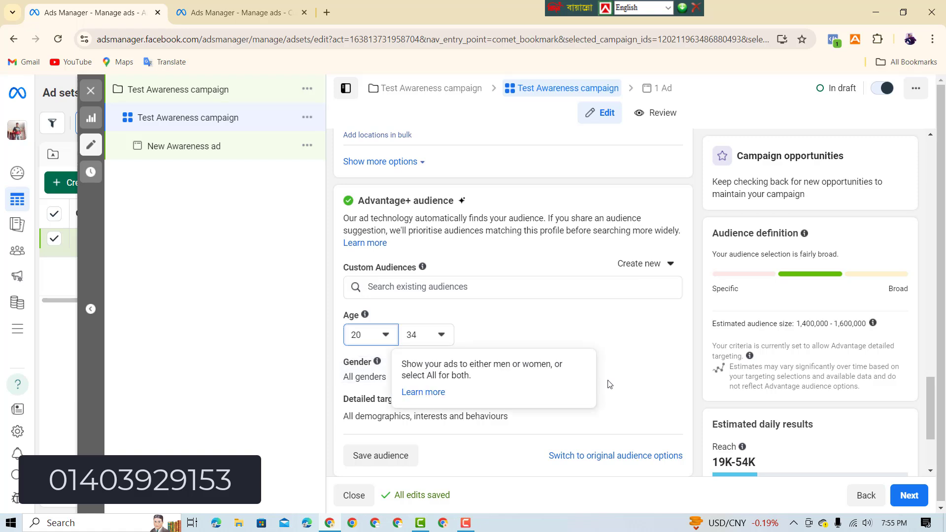
{"action": "left_click", "coordinate": [663, 362]}
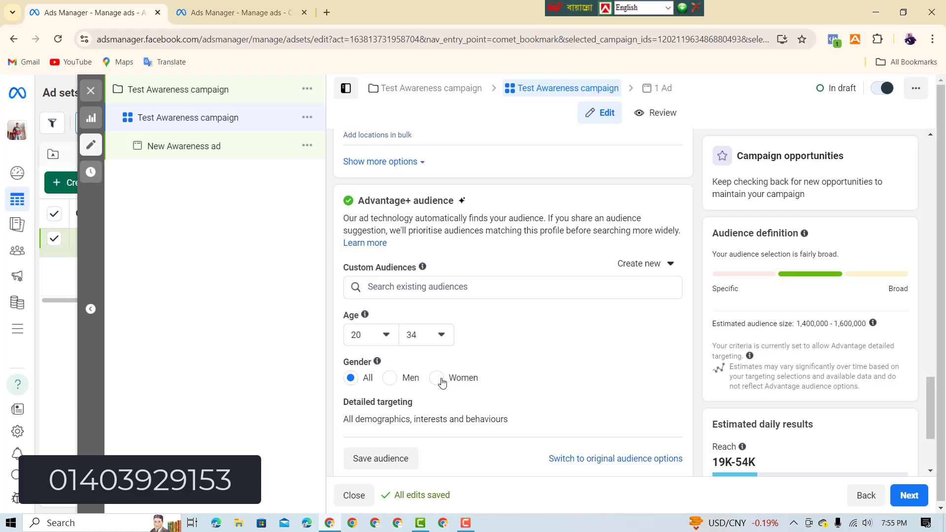
{"action": "left_click", "coordinate": [388, 383]}
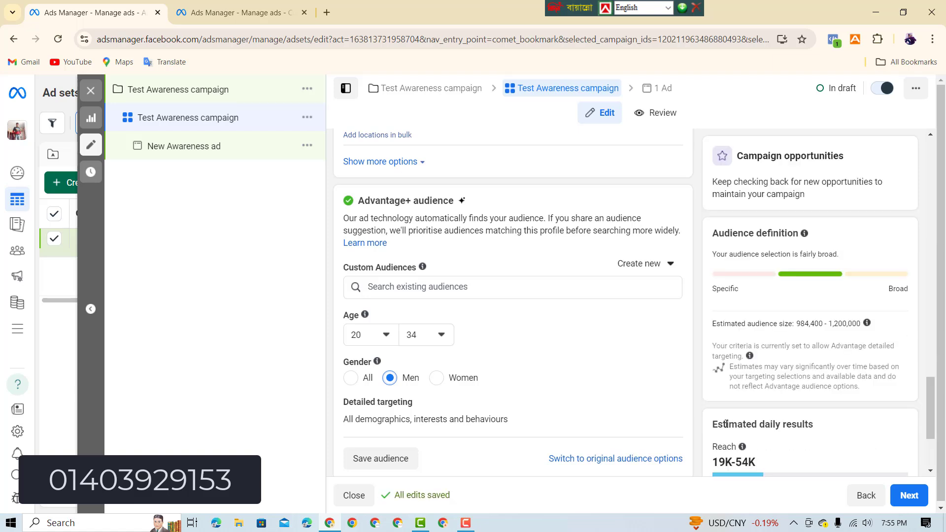
Search detailed targeting for "shop" and include the interest "Online shopping (retail)".
{"action": "scroll", "coordinate": [726, 423], "scroll_direction": "down", "scroll_amount": 3}
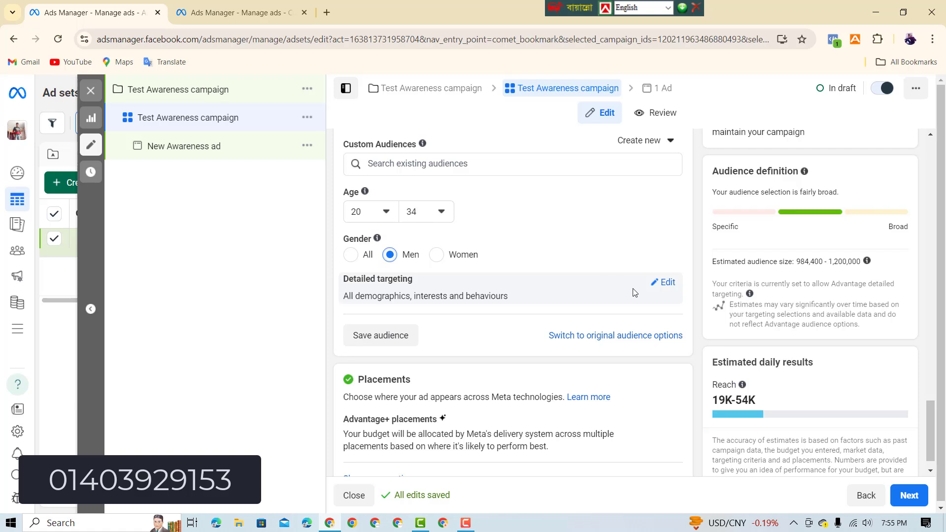
{"action": "left_click", "coordinate": [667, 283]}
{"action": "left_click", "coordinate": [482, 312]}
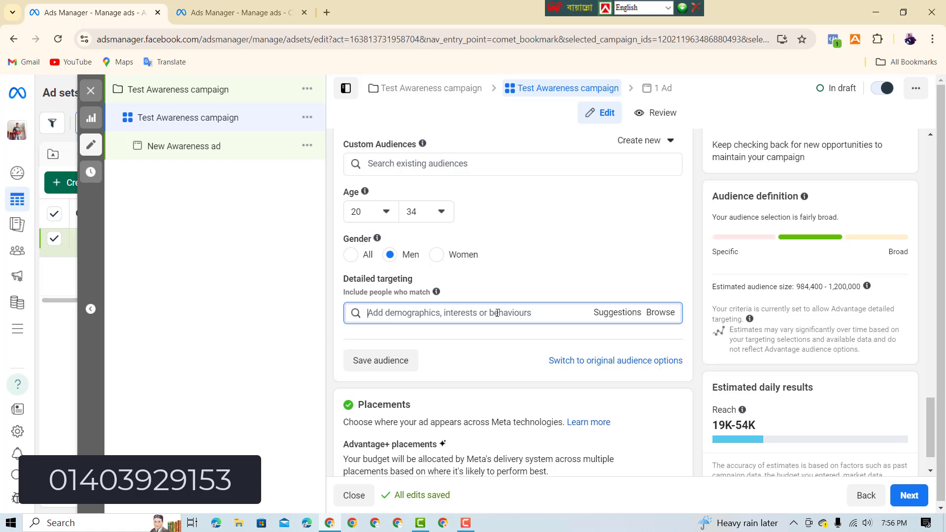
{"action": "type", "text": "shop"}
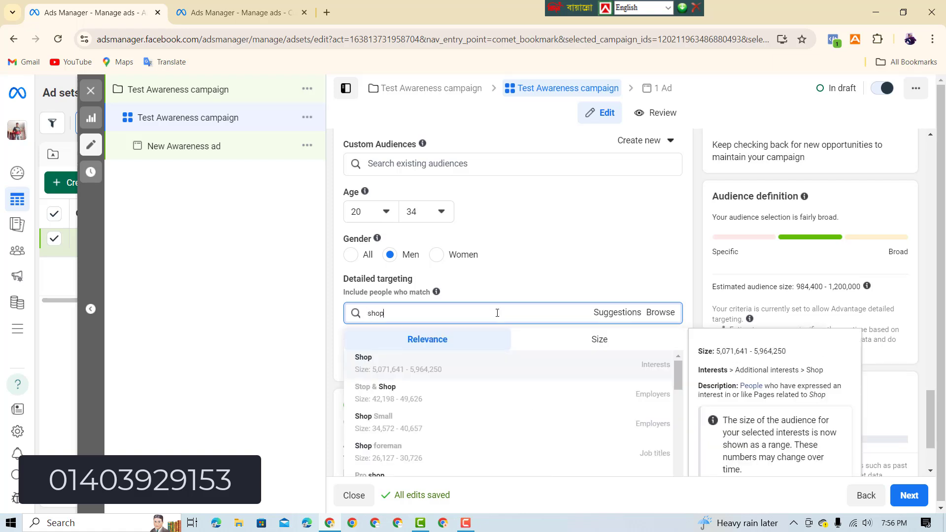
{"action": "scroll", "coordinate": [463, 397], "scroll_direction": "down", "scroll_amount": 1}
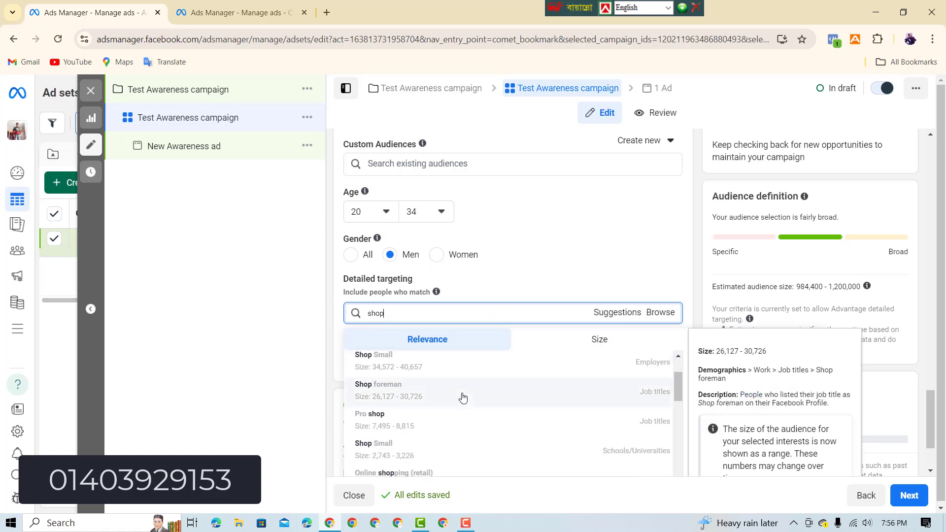
{"action": "scroll", "coordinate": [450, 434], "scroll_direction": "down", "scroll_amount": 2}
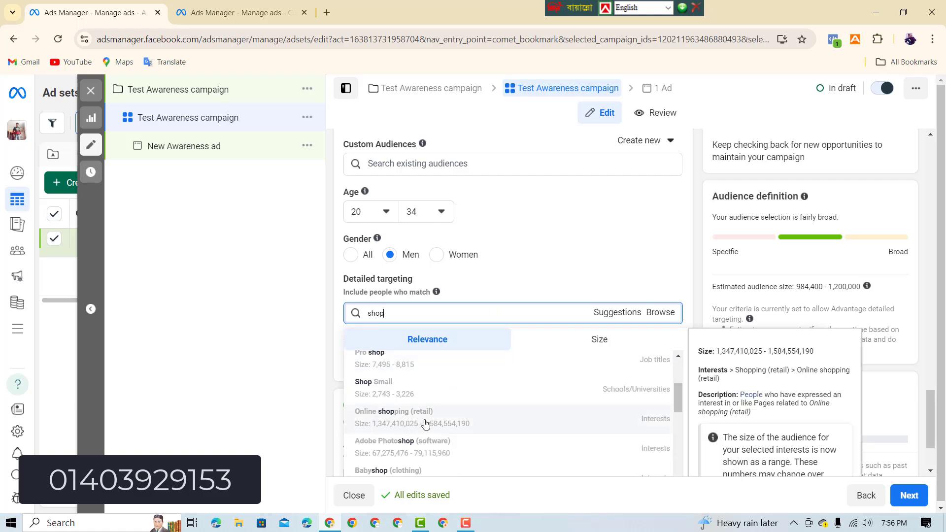
{"action": "left_click", "coordinate": [436, 424]}
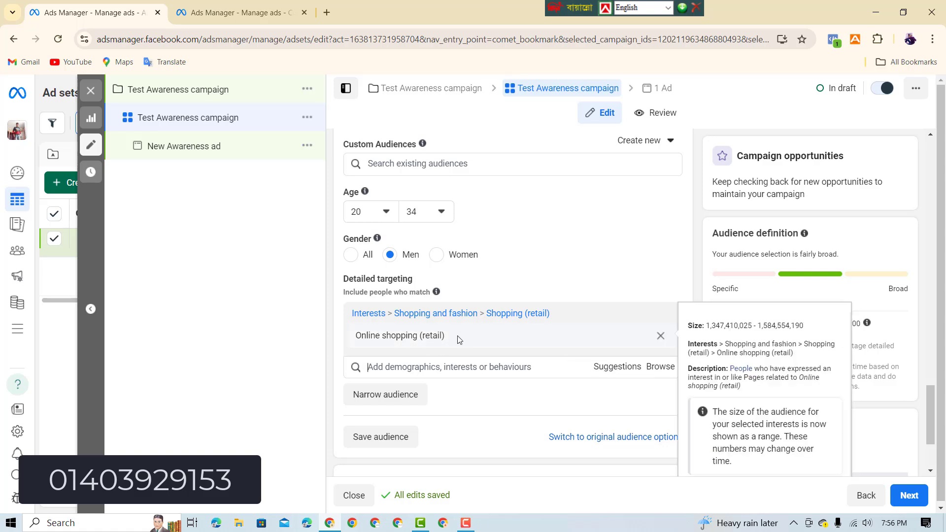
Add the suggested interest "Shopping (retail)" to the detailed targeting.
{"action": "left_click", "coordinate": [609, 370]}
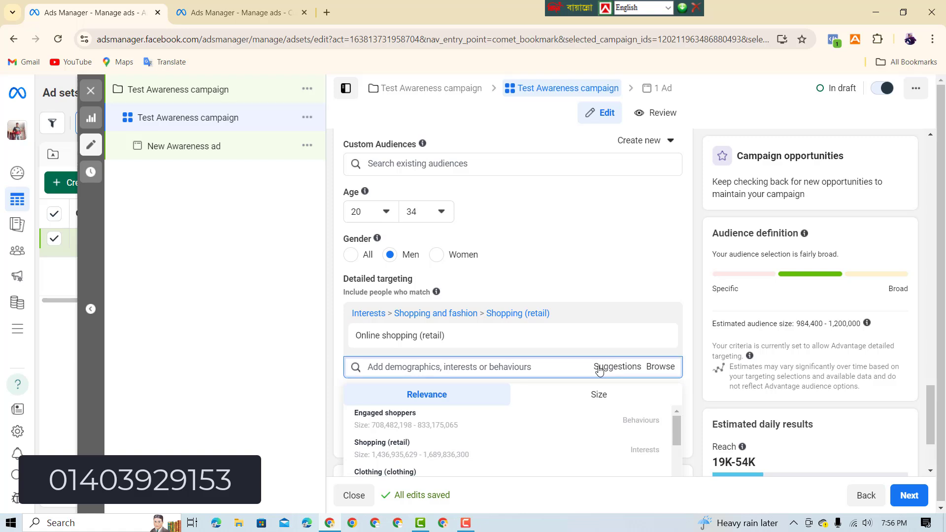
{"action": "scroll", "coordinate": [606, 370], "scroll_direction": "down", "scroll_amount": 1}
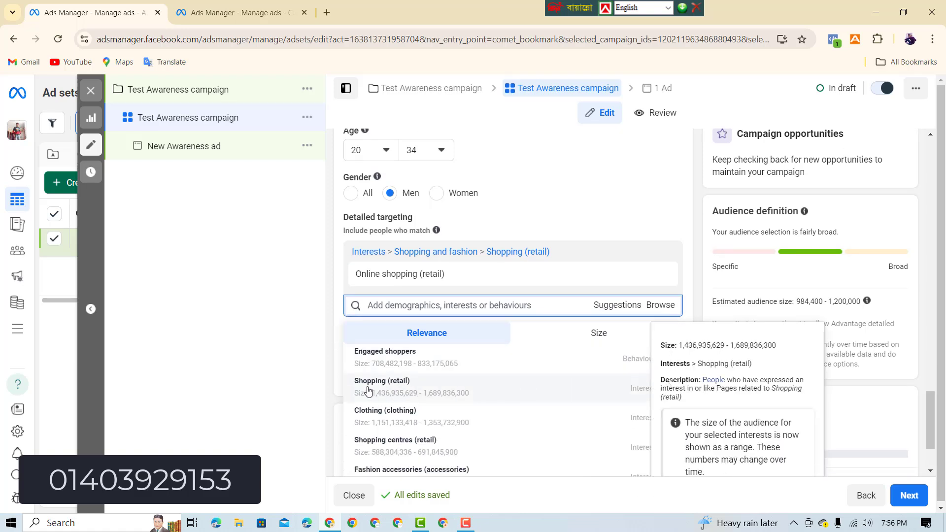
{"action": "left_click", "coordinate": [386, 388]}
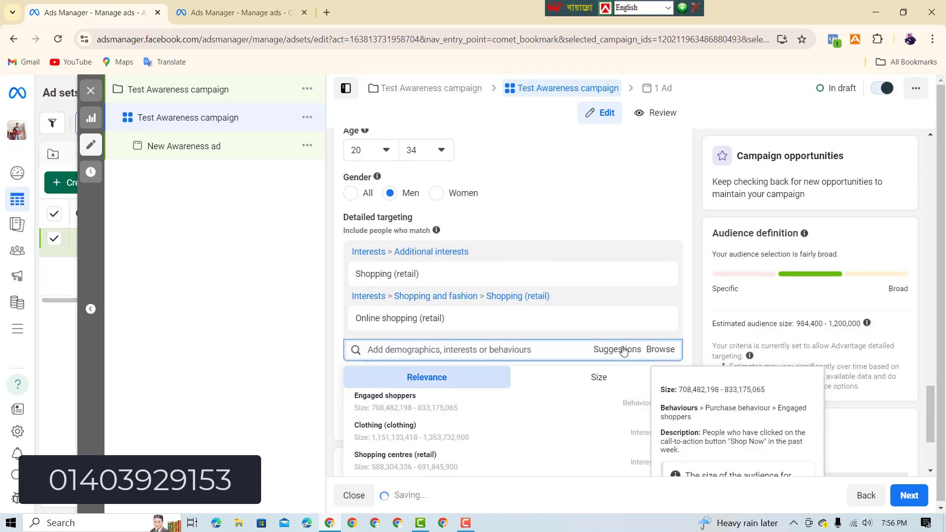
Look through the remaining detailed targeting suggestions and review the audience's age, gender and interest selections.
{"action": "left_click", "coordinate": [604, 349]}
{"action": "scroll", "coordinate": [598, 351], "scroll_direction": "down", "scroll_amount": 2}
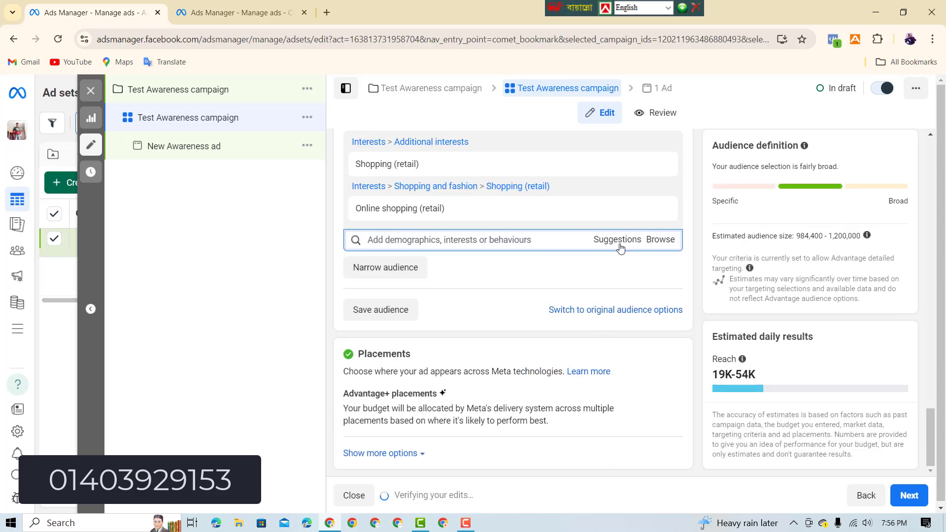
{"action": "left_click", "coordinate": [618, 240]}
{"action": "scroll", "coordinate": [482, 374], "scroll_direction": "down", "scroll_amount": 4}
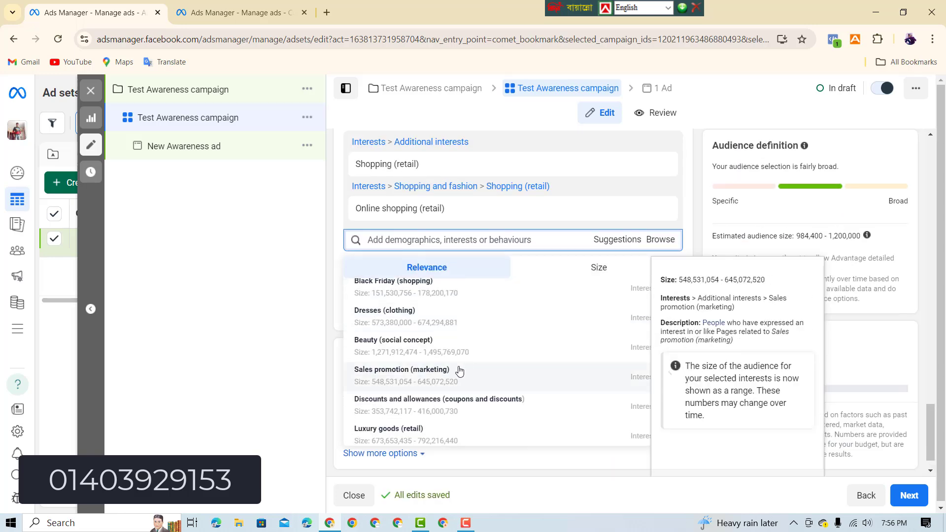
{"action": "scroll", "coordinate": [449, 376], "scroll_direction": "down", "scroll_amount": 2}
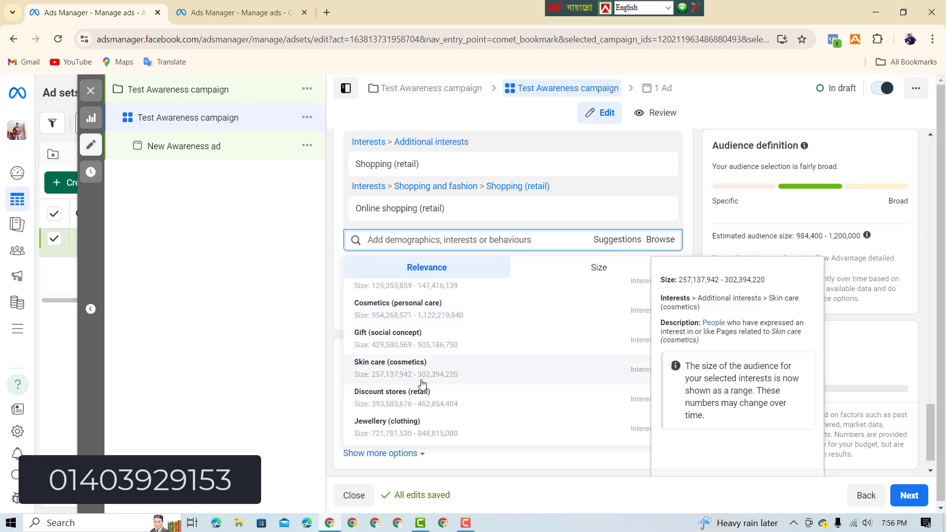
{"action": "left_click", "coordinate": [335, 237]}
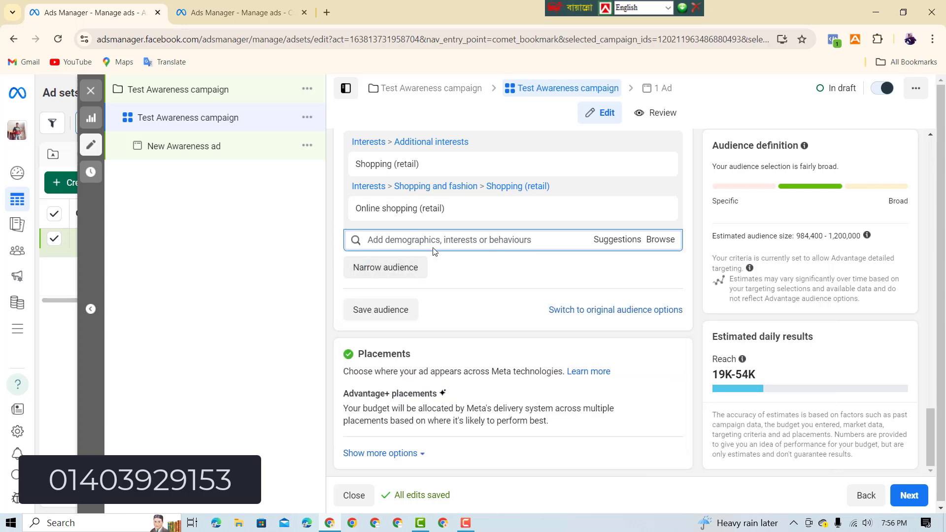
{"action": "scroll", "coordinate": [402, 343], "scroll_direction": "up", "scroll_amount": 4}
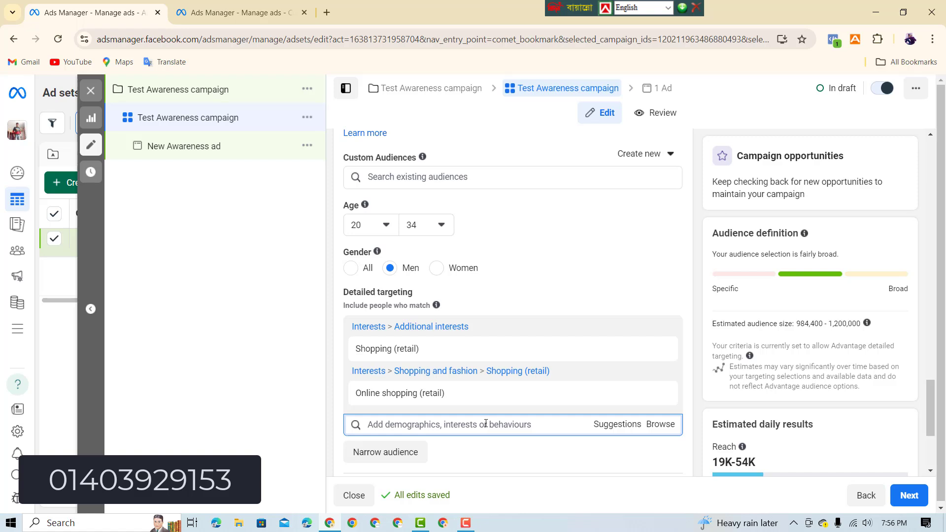
{"action": "scroll", "coordinate": [488, 414], "scroll_direction": "down", "scroll_amount": 3}
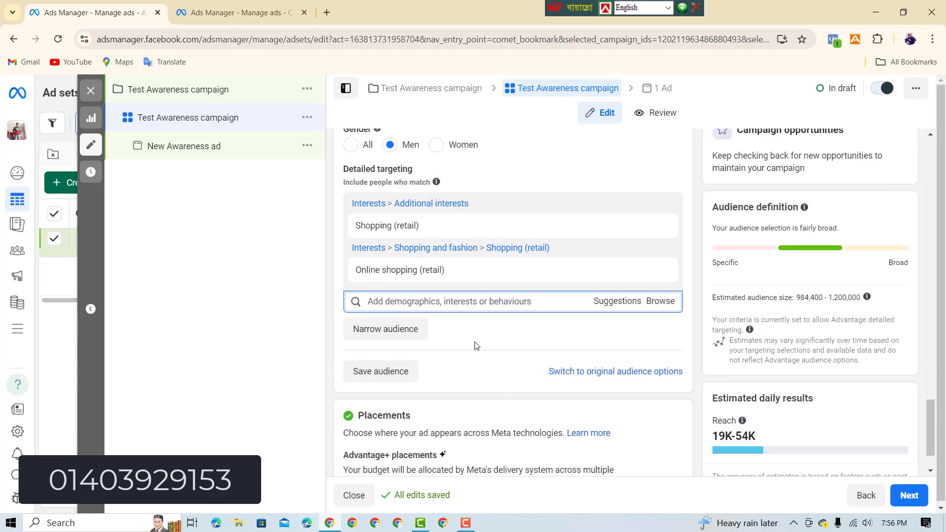
{"action": "scroll", "coordinate": [474, 345], "scroll_direction": "down", "scroll_amount": 1}
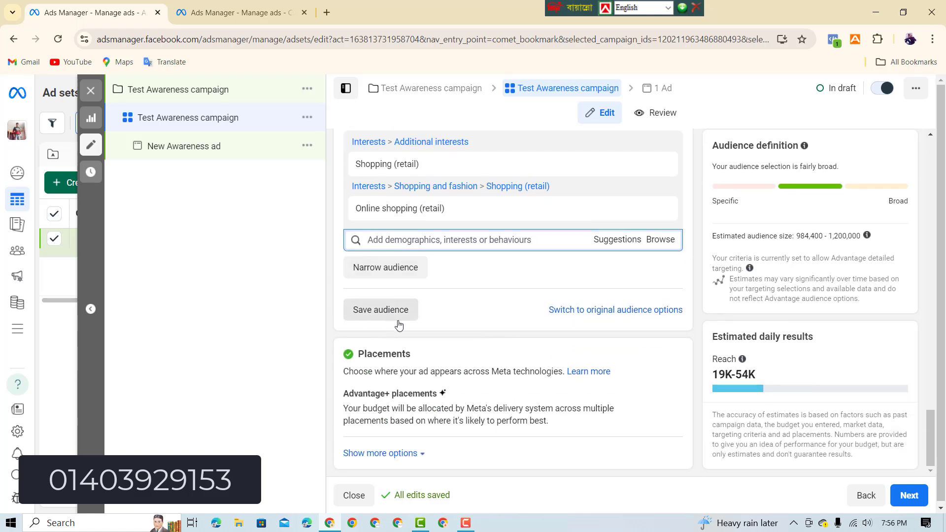
{"action": "scroll", "coordinate": [415, 315], "scroll_direction": "down", "scroll_amount": 1}
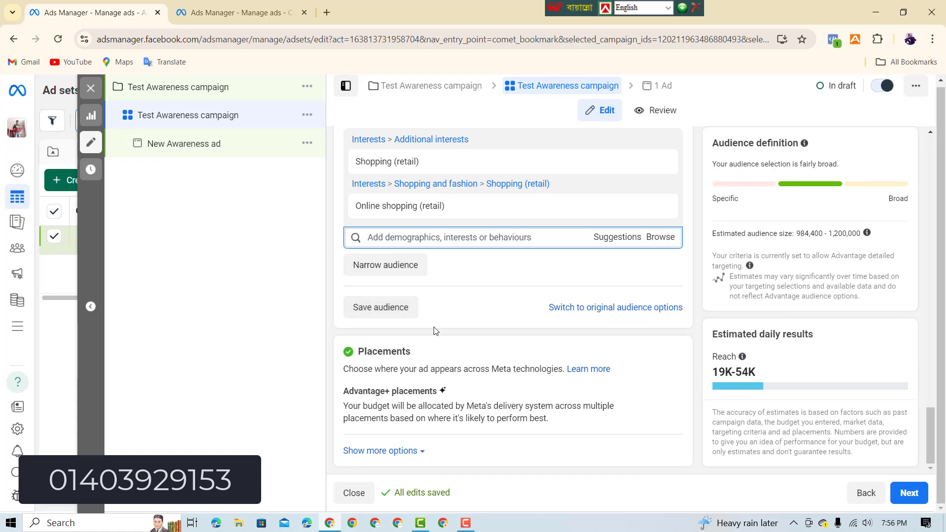
Switch the ad set's placements from Advantage+ to Manual placements.
{"action": "left_click_drag", "start_coordinate": [360, 351], "coordinate": [411, 350]}
{"action": "left_click", "coordinate": [424, 352]}
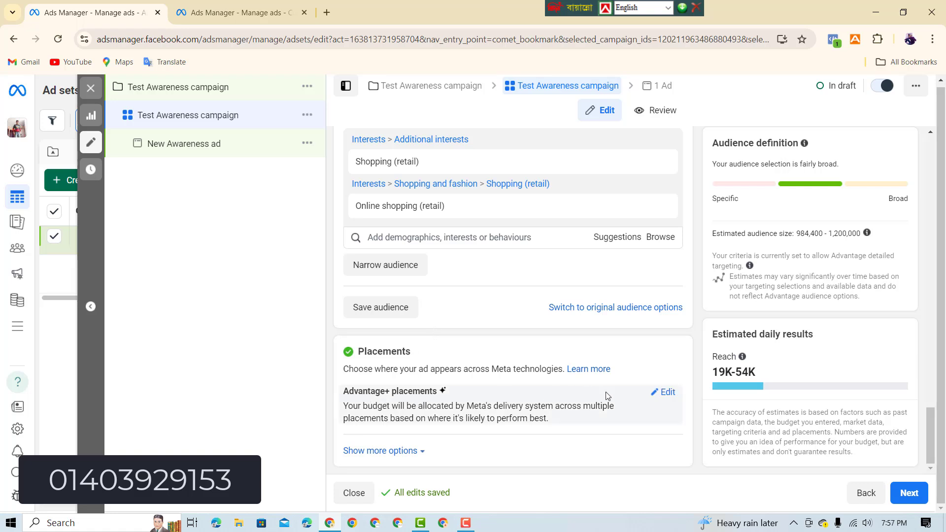
{"action": "left_click", "coordinate": [664, 392]}
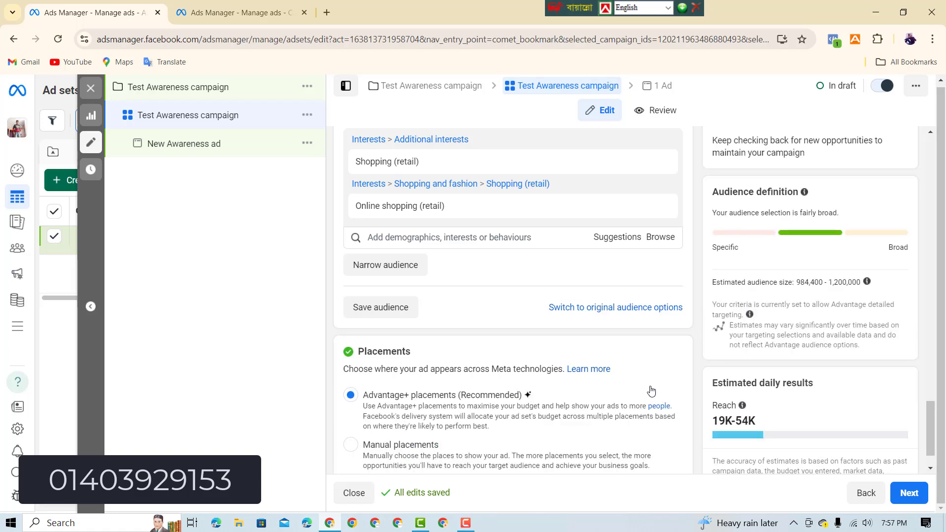
{"action": "scroll", "coordinate": [651, 390], "scroll_direction": "down", "scroll_amount": 1}
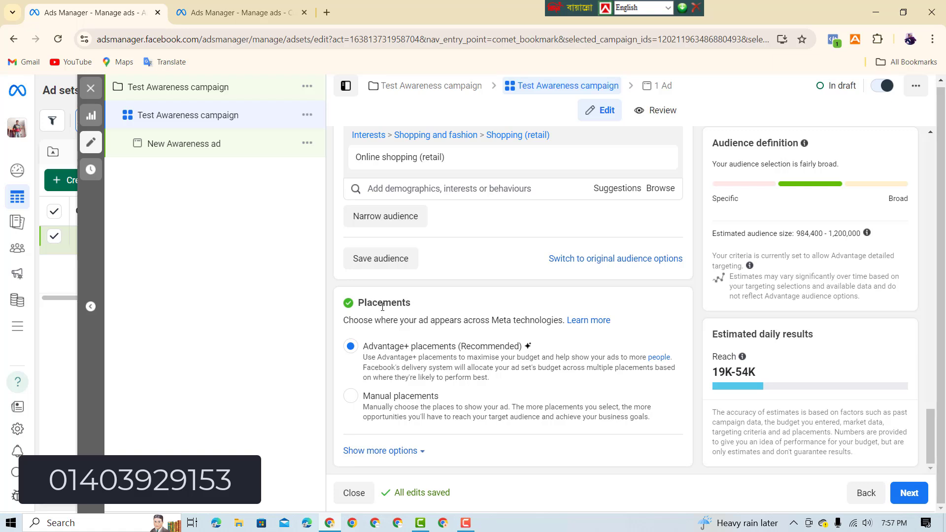
{"action": "left_click", "coordinate": [350, 399]}
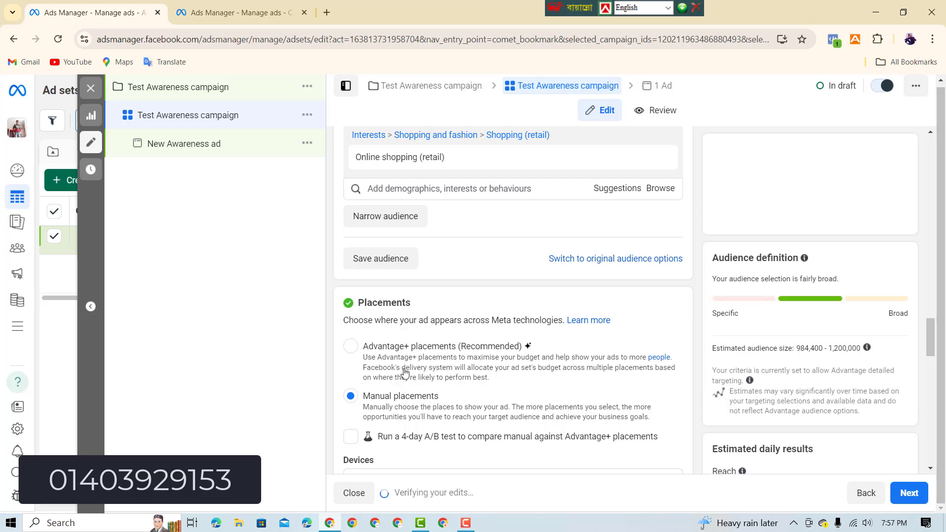
Limit the manual placements to Mobile devices by excluding Desktop.
{"action": "scroll", "coordinate": [578, 290], "scroll_direction": "down", "scroll_amount": 2}
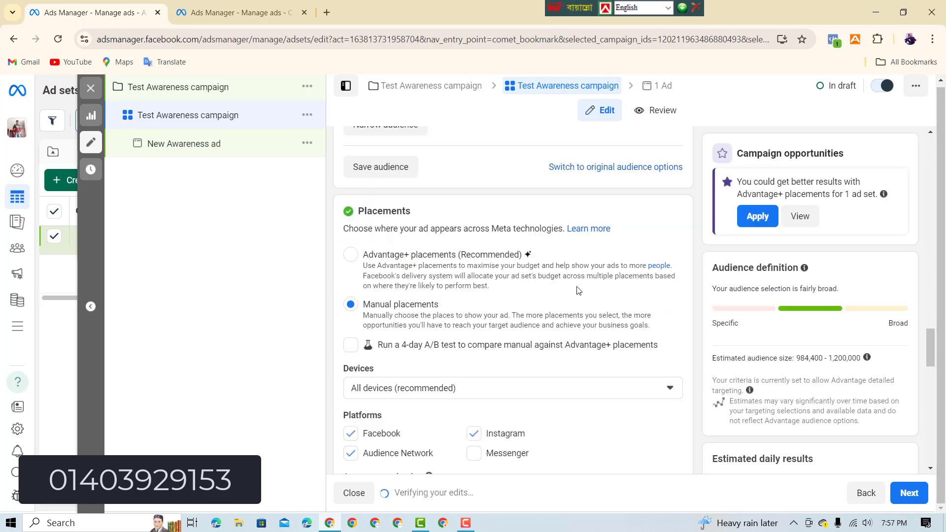
{"action": "scroll", "coordinate": [578, 291], "scroll_direction": "down", "scroll_amount": 2}
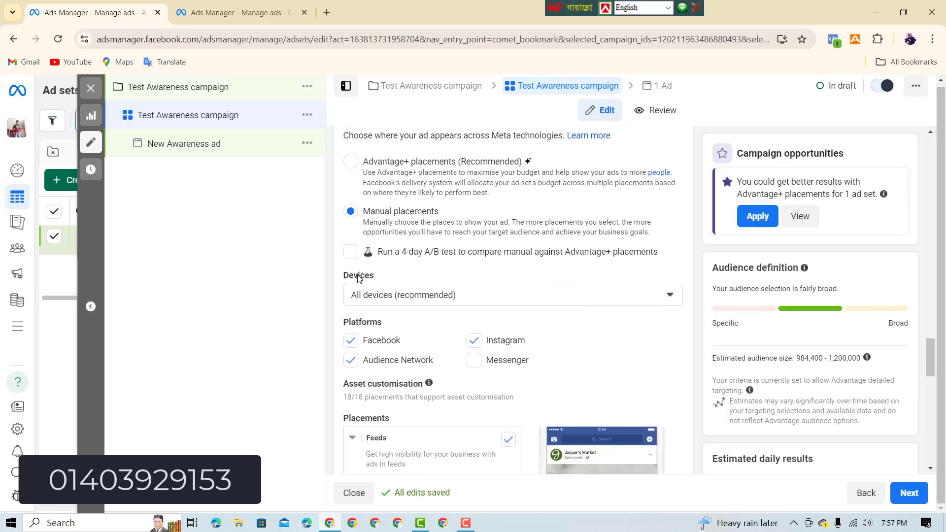
{"action": "left_click", "coordinate": [383, 296]}
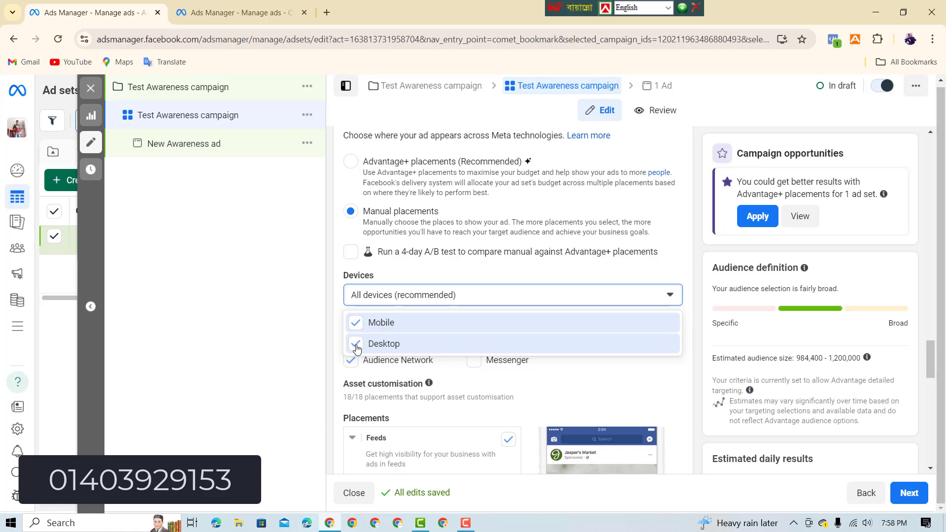
{"action": "left_click", "coordinate": [356, 345]}
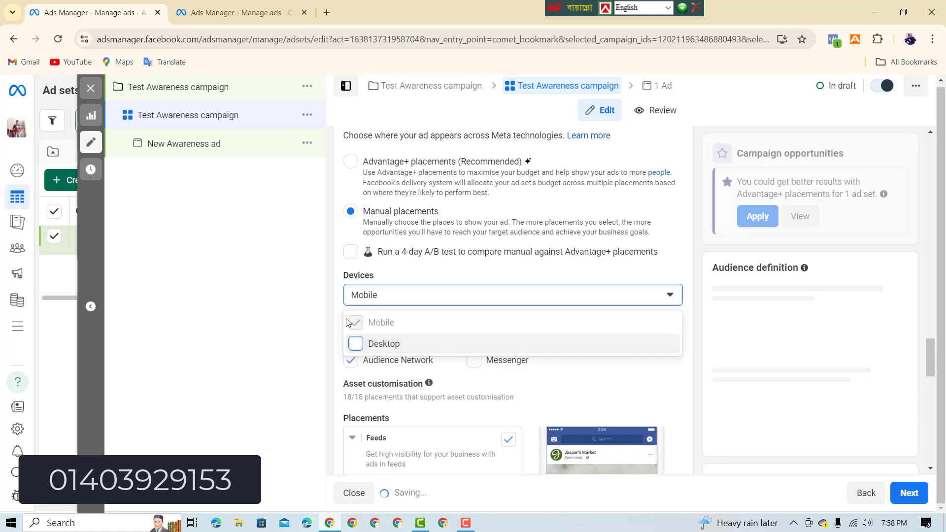
{"action": "left_click", "coordinate": [337, 308]}
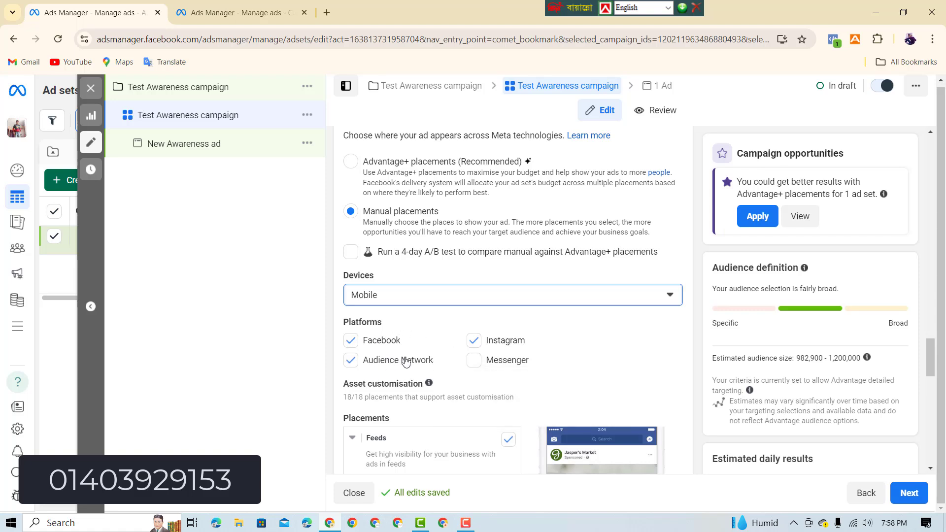
Limit the manual placements to the Facebook platform by excluding Audience Network and Instagram.
{"action": "left_click", "coordinate": [351, 364]}
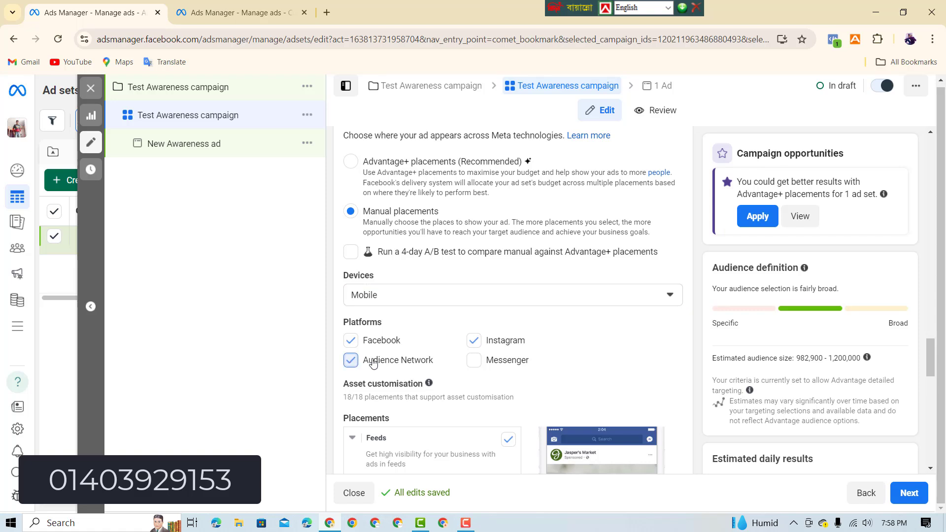
{"action": "left_click", "coordinate": [473, 341]}
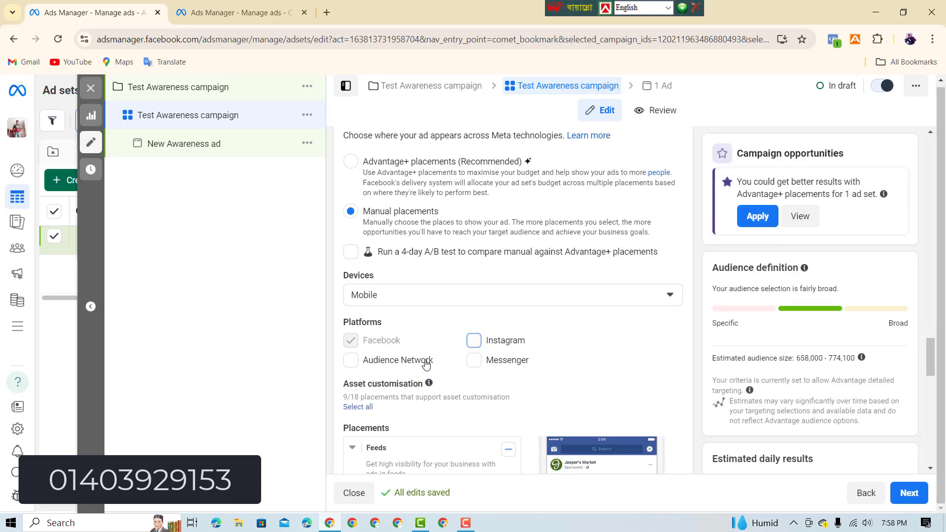
Exclude Facebook Stories from the Stories and Reels placements.
{"action": "scroll", "coordinate": [535, 352], "scroll_direction": "down", "scroll_amount": 3}
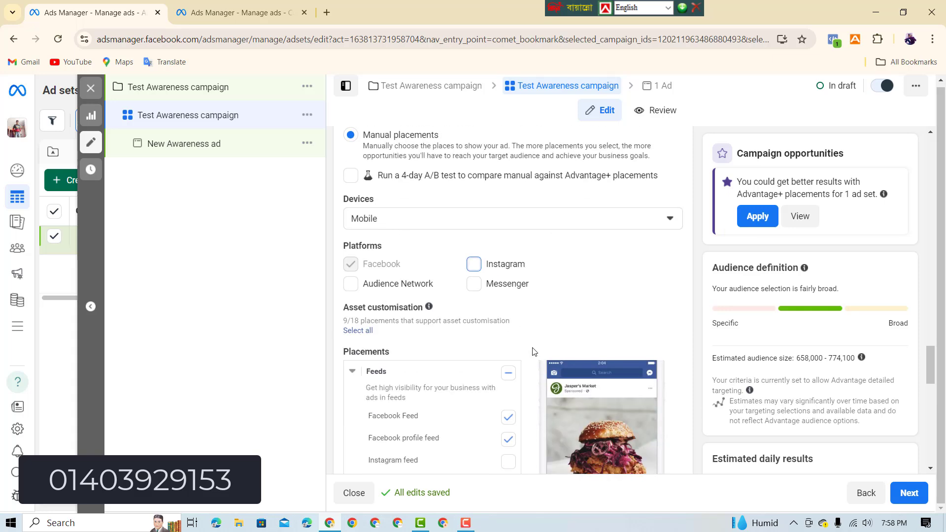
{"action": "scroll", "coordinate": [535, 350], "scroll_direction": "down", "scroll_amount": 2}
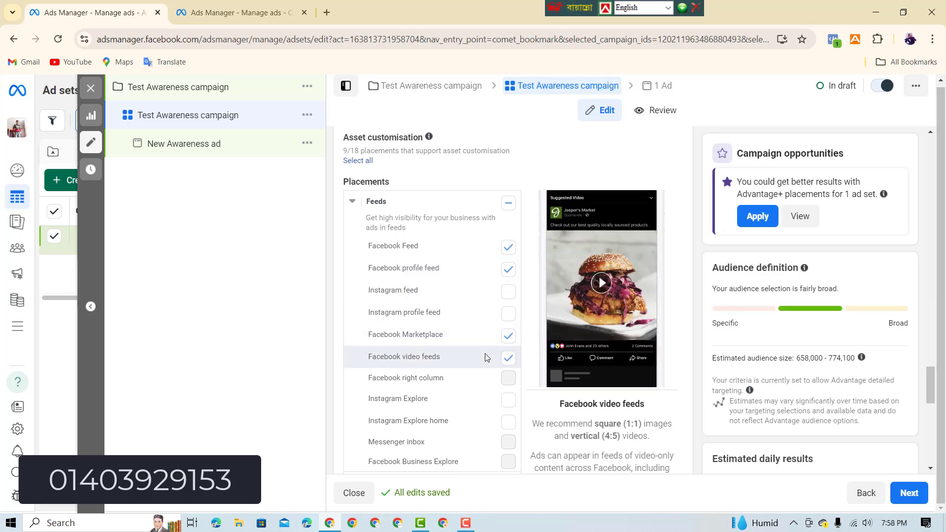
{"action": "scroll", "coordinate": [484, 358], "scroll_direction": "down", "scroll_amount": 10}
{"action": "scroll", "coordinate": [484, 358], "scroll_direction": "up", "scroll_amount": 10}
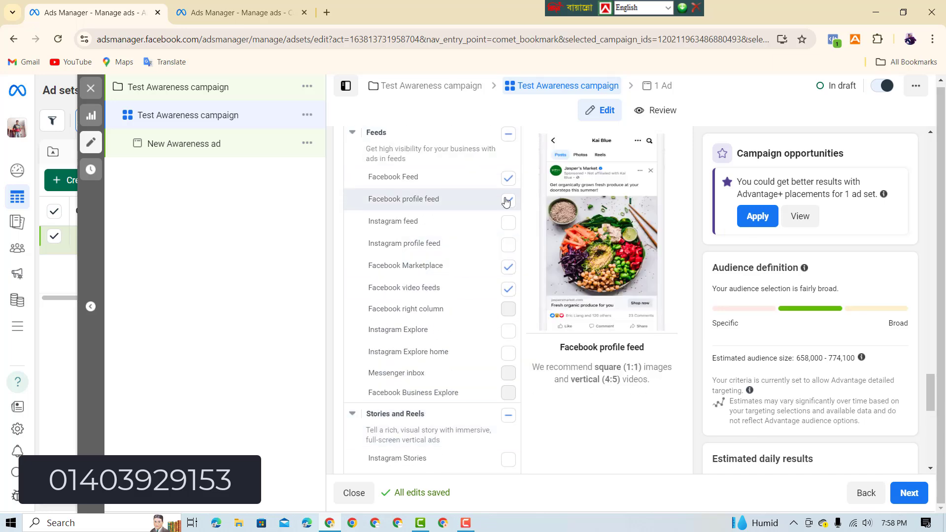
{"action": "scroll", "coordinate": [471, 313], "scroll_direction": "down", "scroll_amount": 3}
{"action": "scroll", "coordinate": [471, 335], "scroll_direction": "down", "scroll_amount": 2}
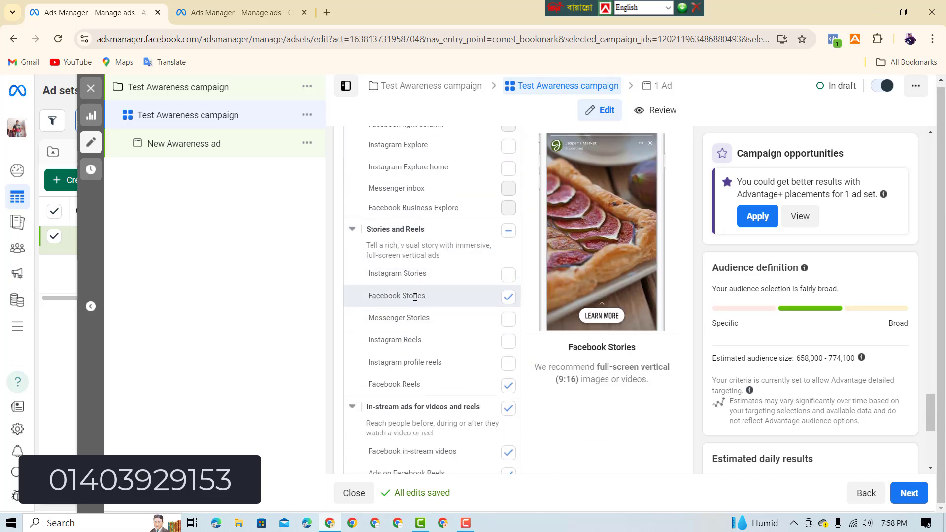
{"action": "left_click", "coordinate": [510, 300]}
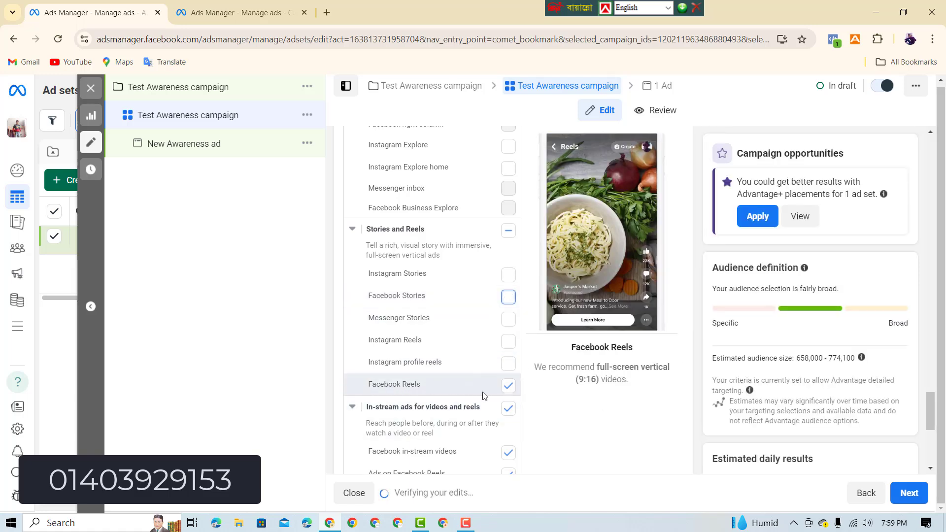
Exclude all in-stream ads for videos and reels and the Facebook search results from the placements.
{"action": "scroll", "coordinate": [480, 392], "scroll_direction": "down", "scroll_amount": 6}
{"action": "scroll", "coordinate": [482, 396], "scroll_direction": "up", "scroll_amount": 3}
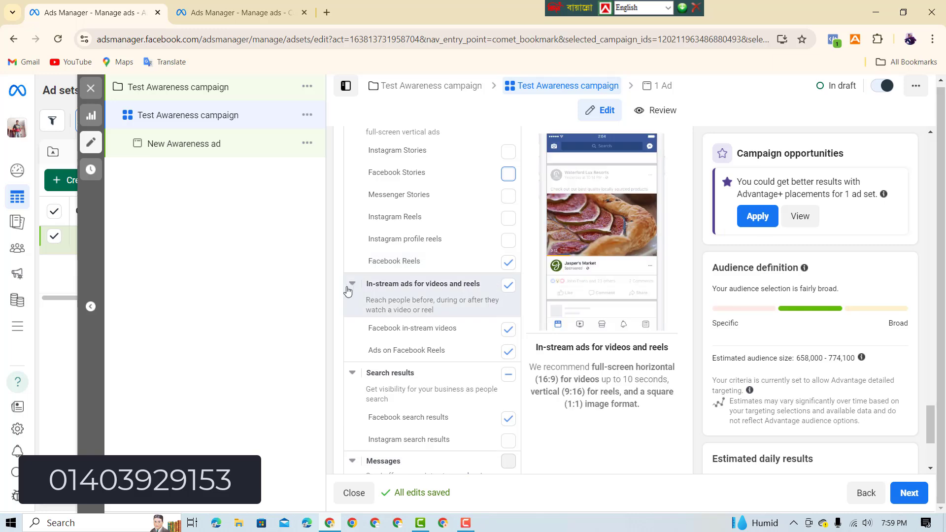
{"action": "left_click", "coordinate": [508, 286]}
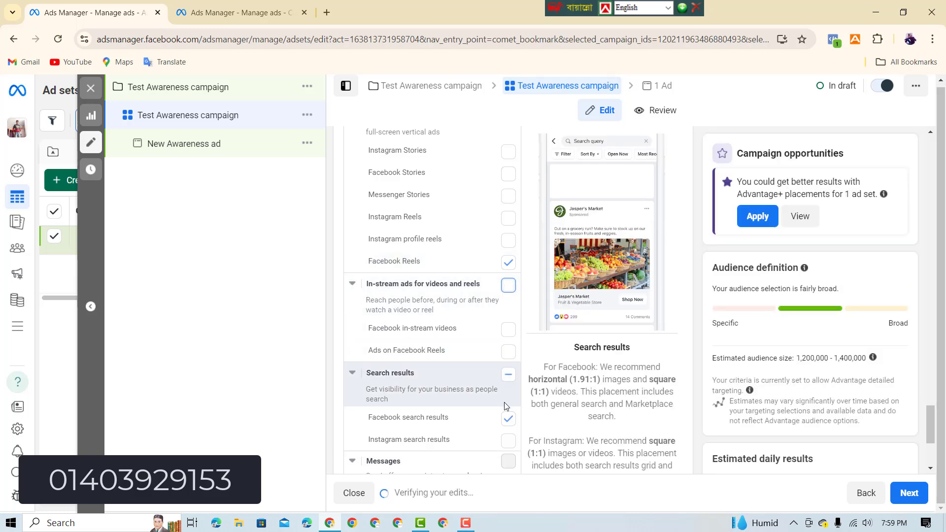
{"action": "left_click", "coordinate": [508, 418]}
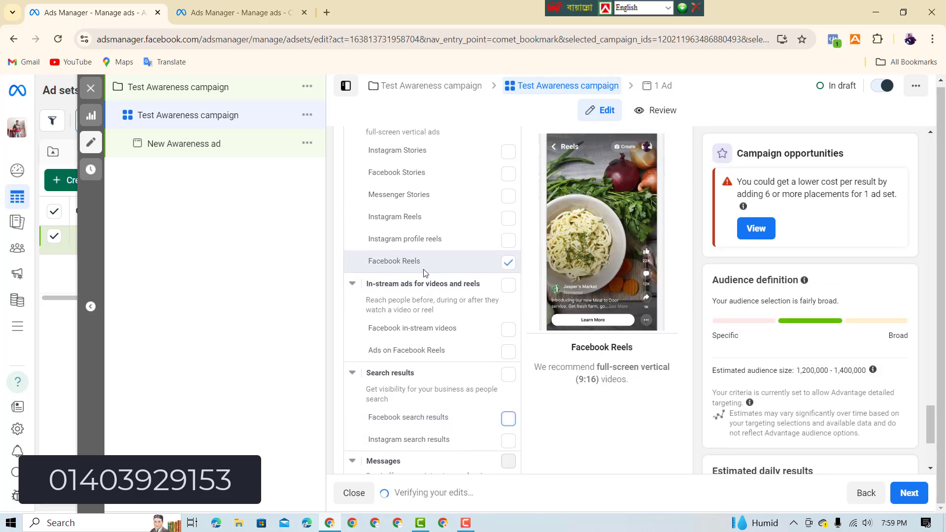
Check the ad set's estimated audience size and estimated daily reach after the placement changes.
{"action": "scroll", "coordinate": [536, 342], "scroll_direction": "down", "scroll_amount": 4}
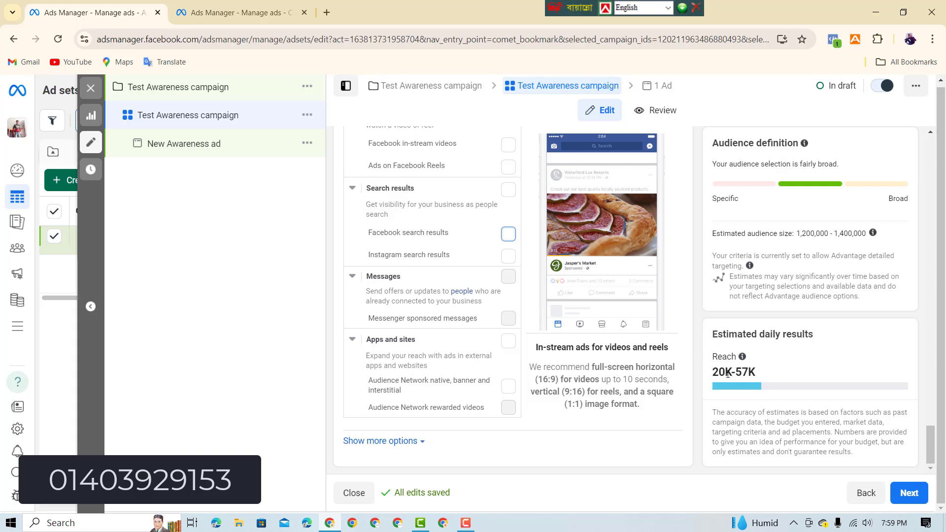
{"action": "scroll", "coordinate": [708, 383], "scroll_direction": "up", "scroll_amount": 10}
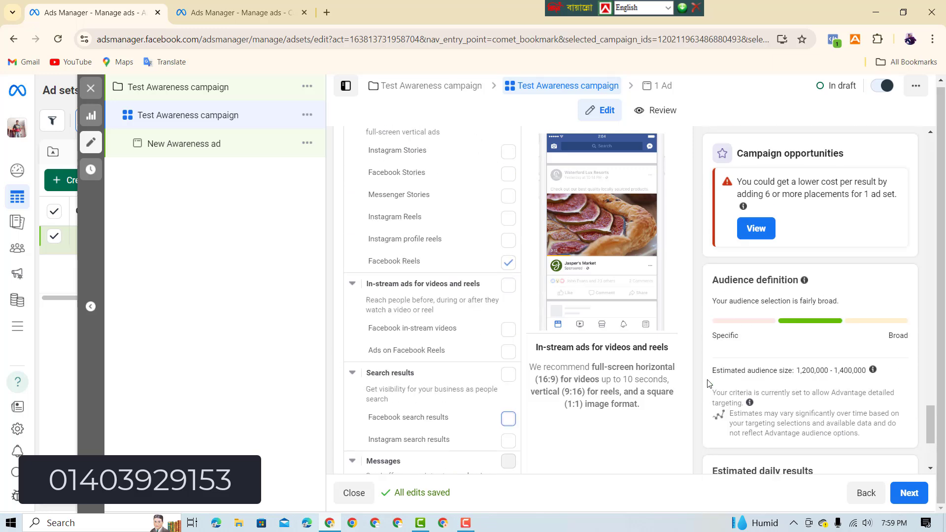
{"action": "scroll", "coordinate": [707, 383], "scroll_direction": "down", "scroll_amount": 5}
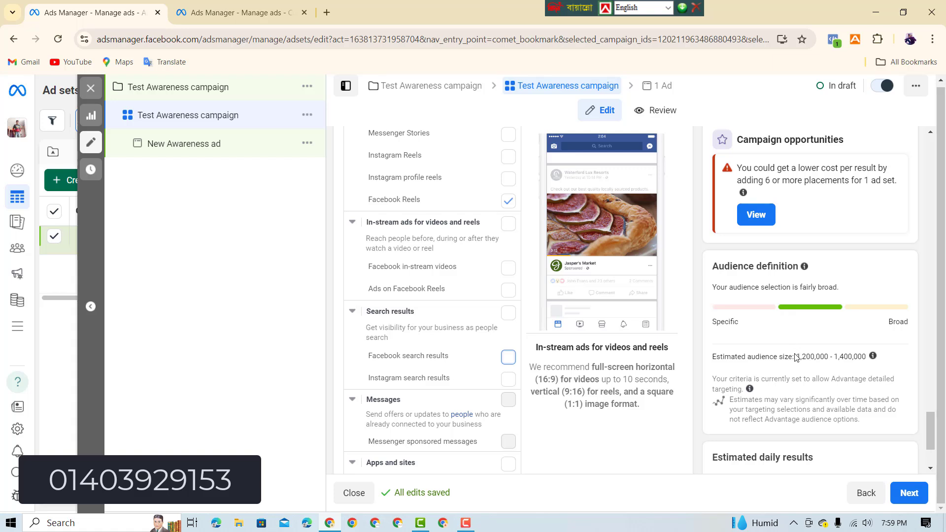
{"action": "left_click_drag", "start_coordinate": [797, 356], "coordinate": [834, 355]}
{"action": "left_click_drag", "start_coordinate": [832, 357], "coordinate": [866, 365]}
{"action": "left_click", "coordinate": [821, 376]}
{"action": "scroll", "coordinate": [759, 335], "scroll_direction": "down", "scroll_amount": 3}
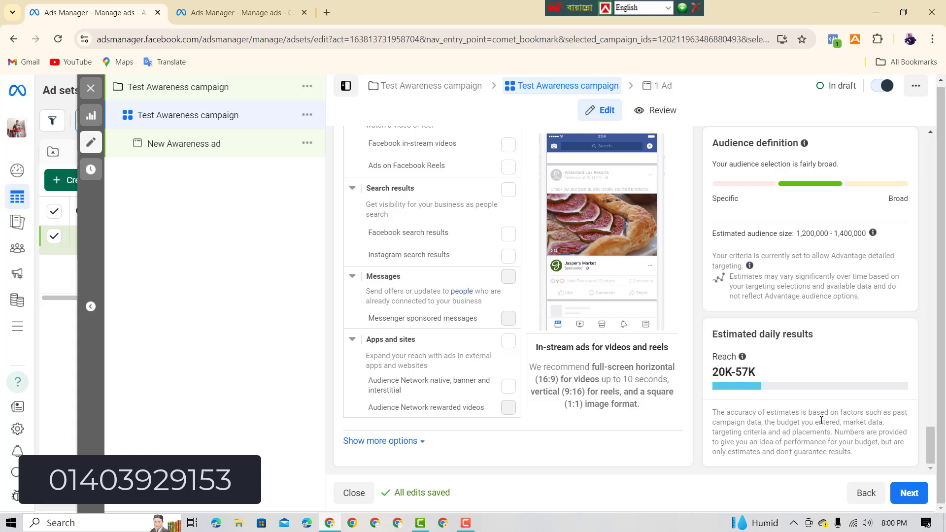
Proceed to the ad level and review its identity and ad setup options, keeping Create Ad as the source.
{"action": "left_click", "coordinate": [906, 493]}
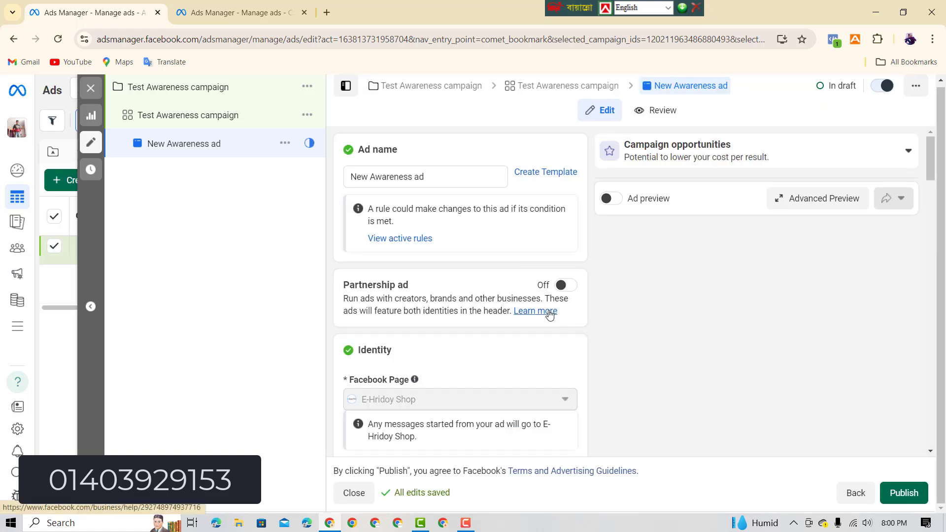
{"action": "scroll", "coordinate": [550, 313], "scroll_direction": "down", "scroll_amount": 4}
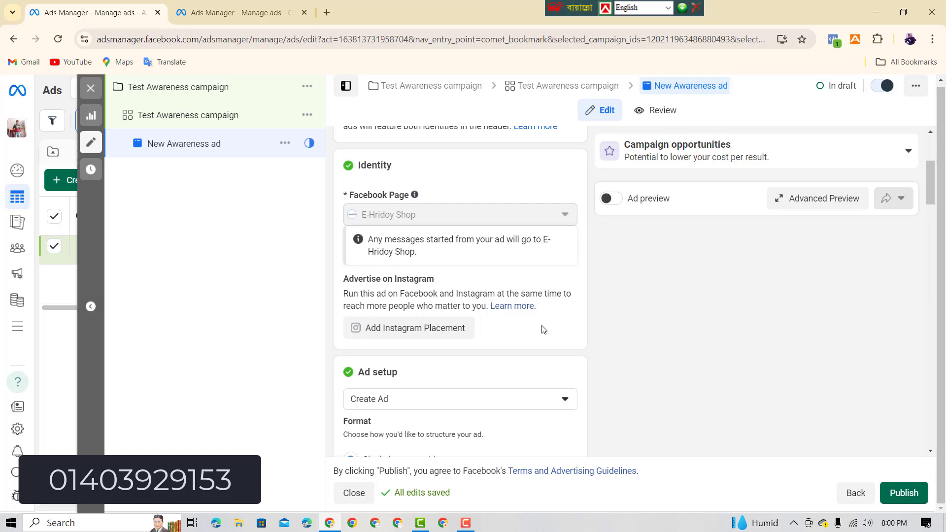
{"action": "scroll", "coordinate": [405, 249], "scroll_direction": "up", "scroll_amount": 3}
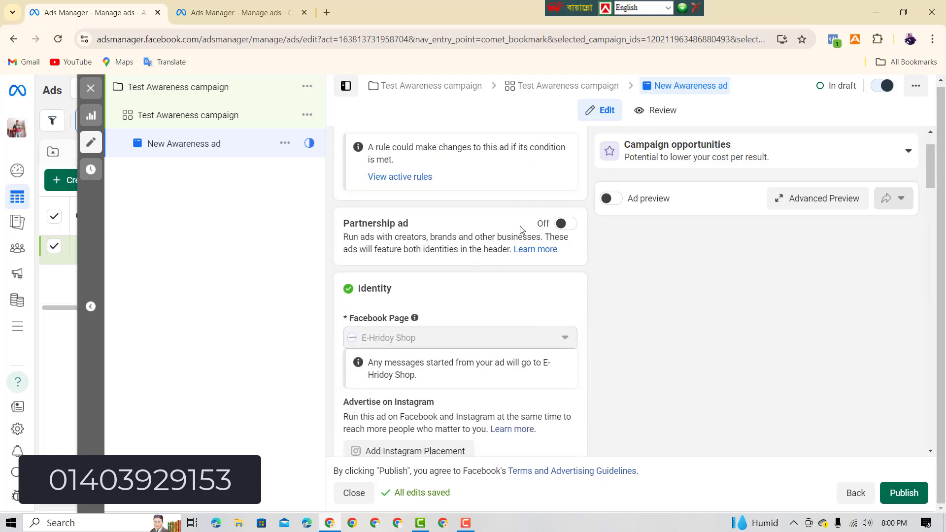
{"action": "scroll", "coordinate": [521, 229], "scroll_direction": "down", "scroll_amount": 6}
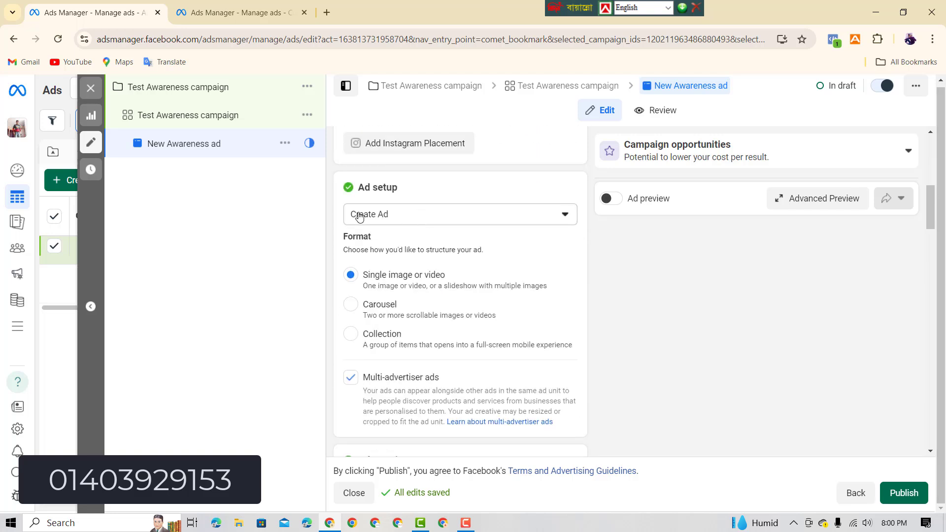
{"action": "left_click", "coordinate": [388, 217]}
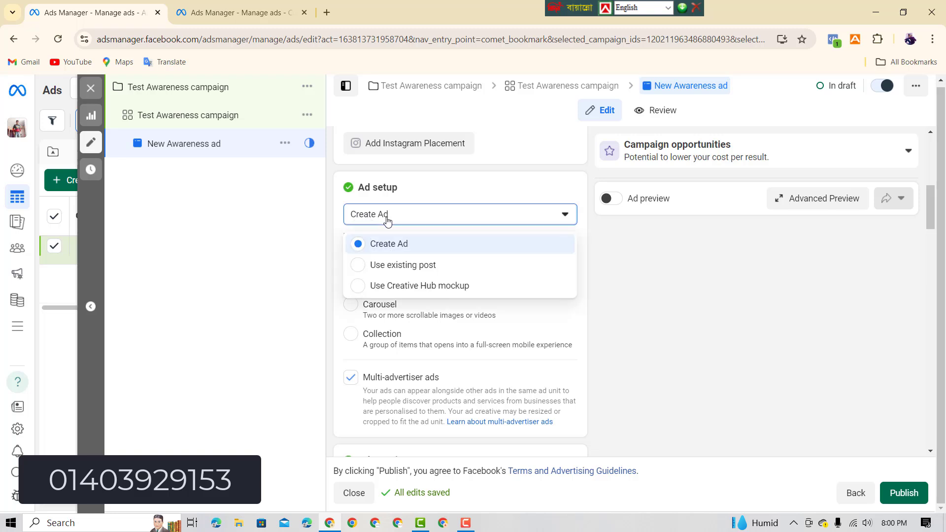
{"action": "left_click", "coordinate": [339, 222]}
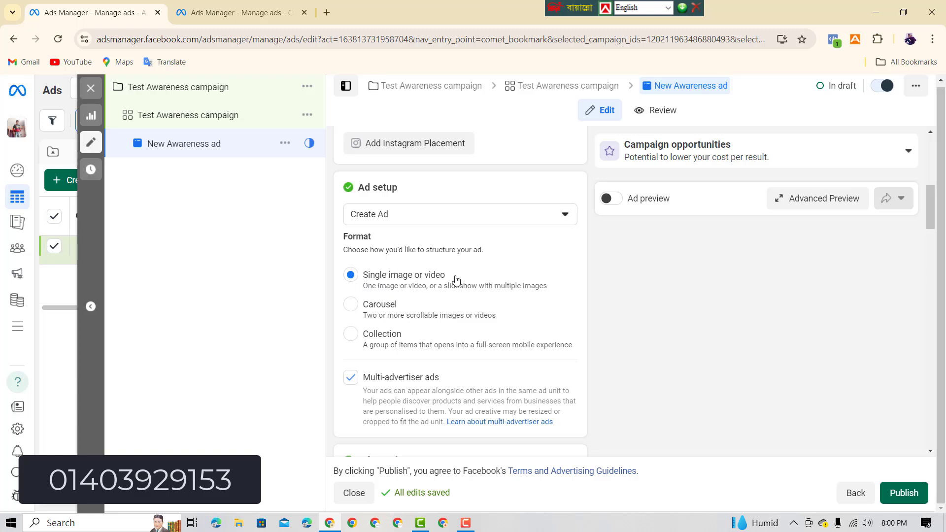
Choose the 2160 × 2160 E-Hridoy Shop logo video from the Facebook Page's media for the ad creative.
{"action": "scroll", "coordinate": [455, 280], "scroll_direction": "down", "scroll_amount": 5}
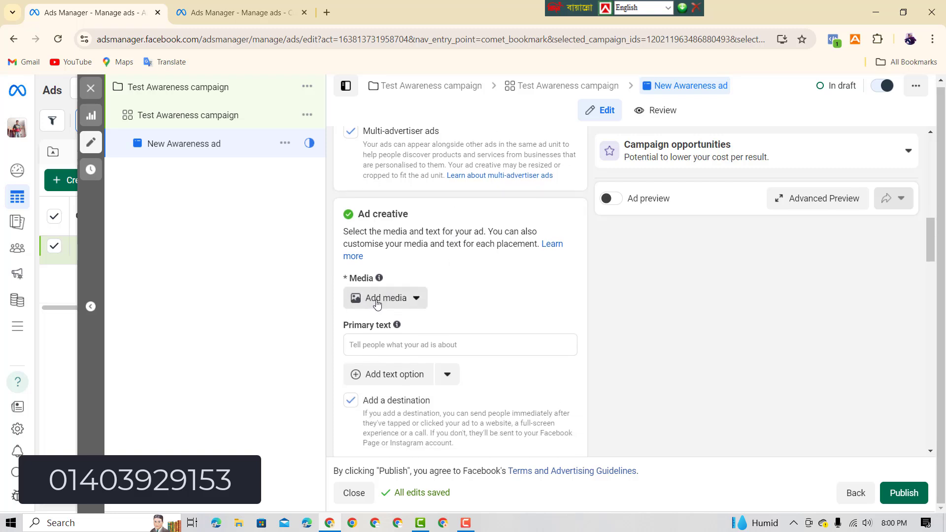
{"action": "left_click", "coordinate": [413, 300]}
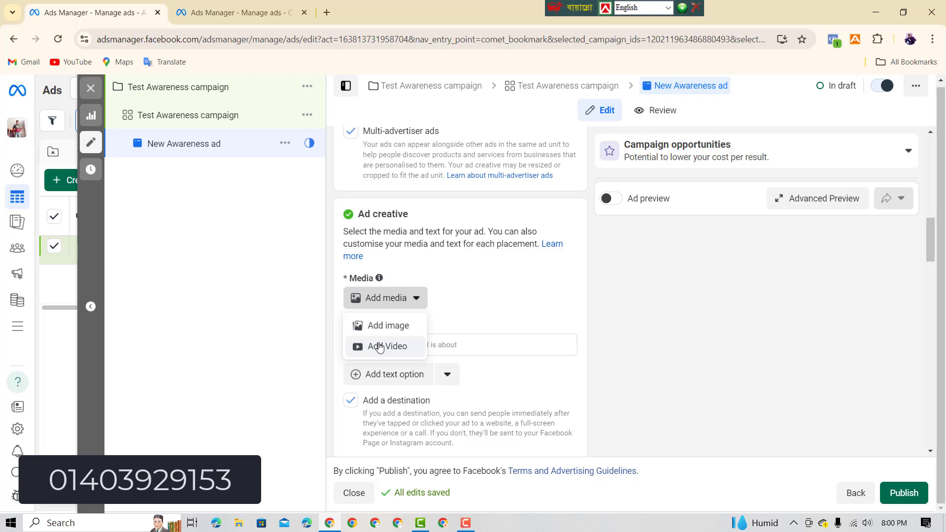
{"action": "left_click", "coordinate": [379, 347]}
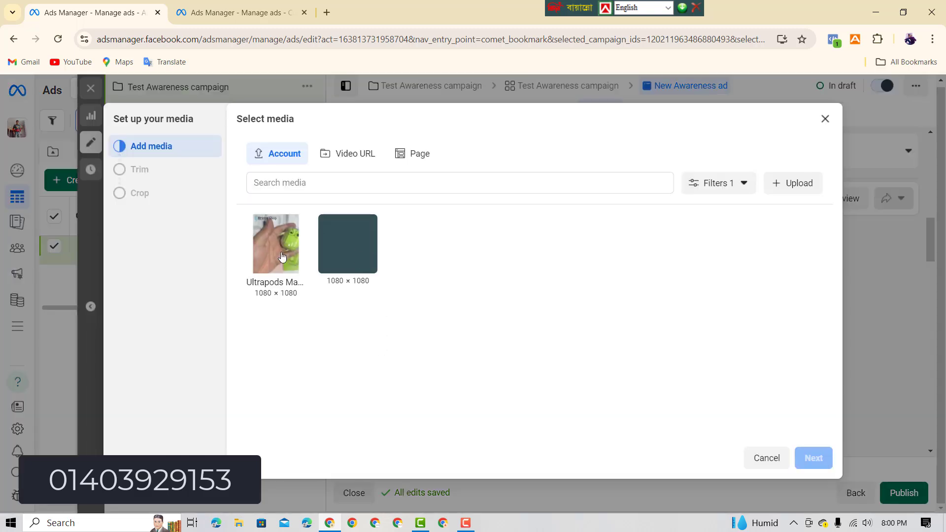
{"action": "left_click", "coordinate": [418, 155]}
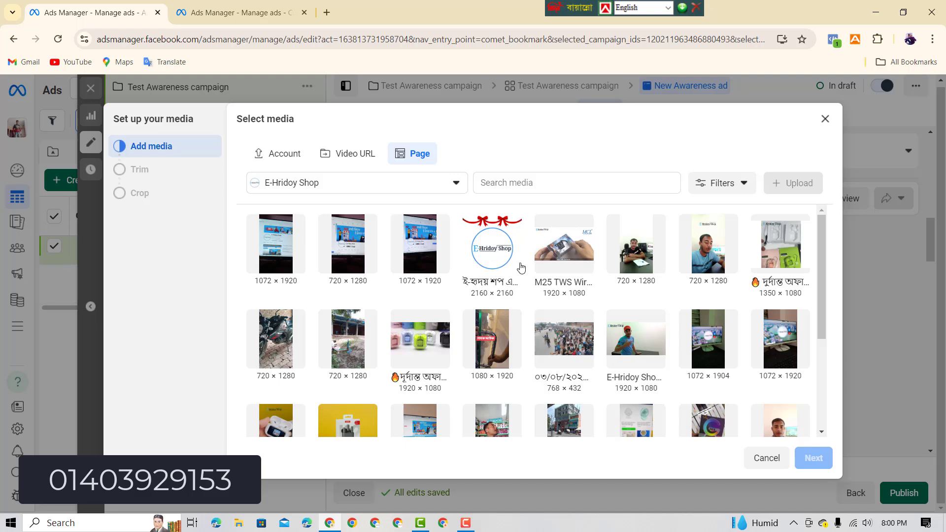
{"action": "left_click", "coordinate": [490, 263]}
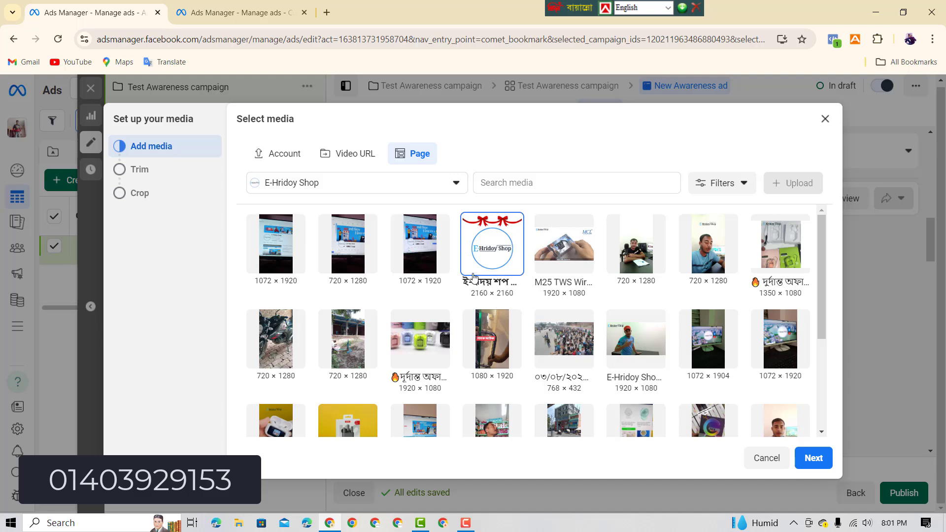
Keep the video's full length and the original crops for Reels and Feeds, and finish the media setup.
{"action": "left_click", "coordinate": [808, 459]}
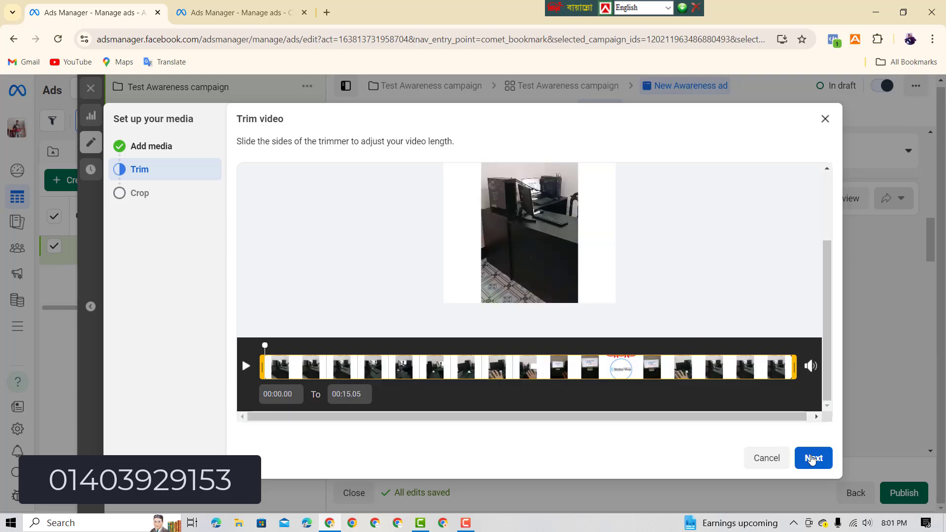
{"action": "scroll", "coordinate": [797, 321], "scroll_direction": "up", "scroll_amount": 2}
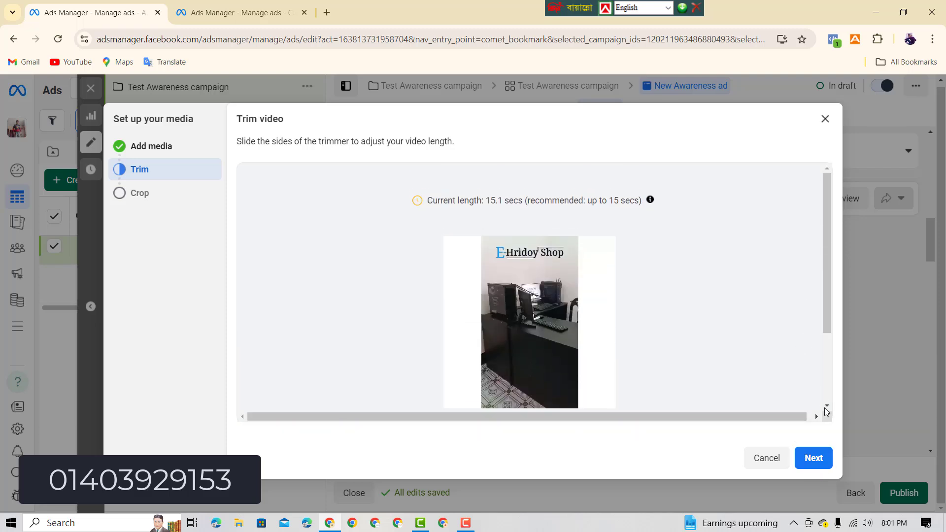
{"action": "left_click", "coordinate": [820, 460]}
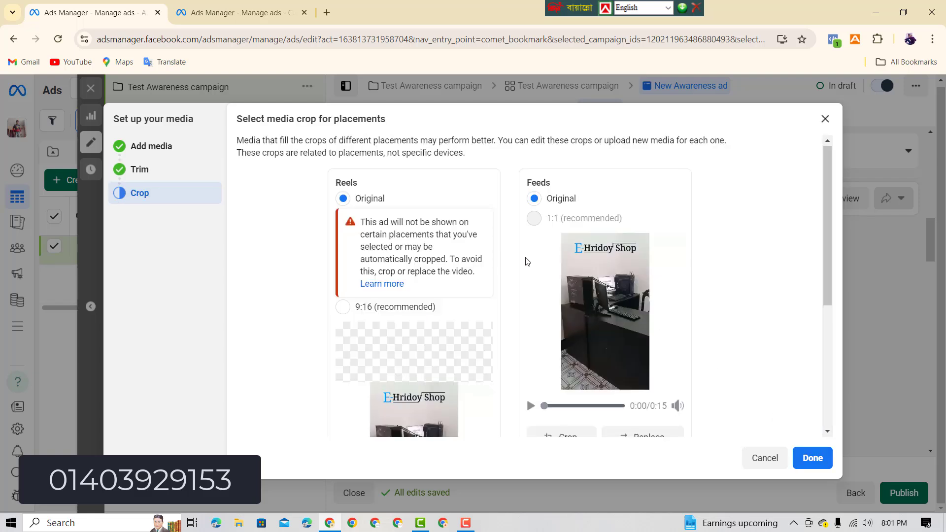
{"action": "scroll", "coordinate": [540, 270], "scroll_direction": "down", "scroll_amount": 2}
{"action": "scroll", "coordinate": [494, 296], "scroll_direction": "up", "scroll_amount": 2}
{"action": "scroll", "coordinate": [493, 328], "scroll_direction": "down", "scroll_amount": 1}
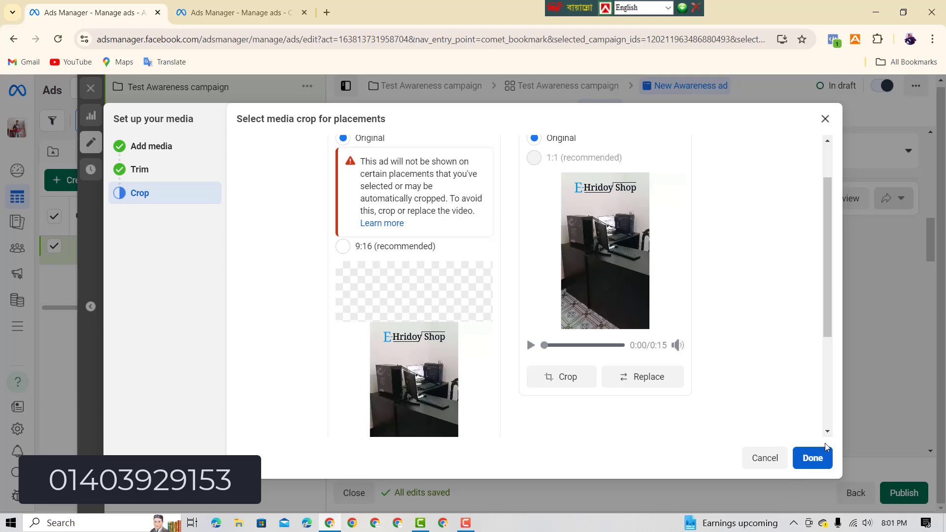
{"action": "left_click", "coordinate": [813, 453]}
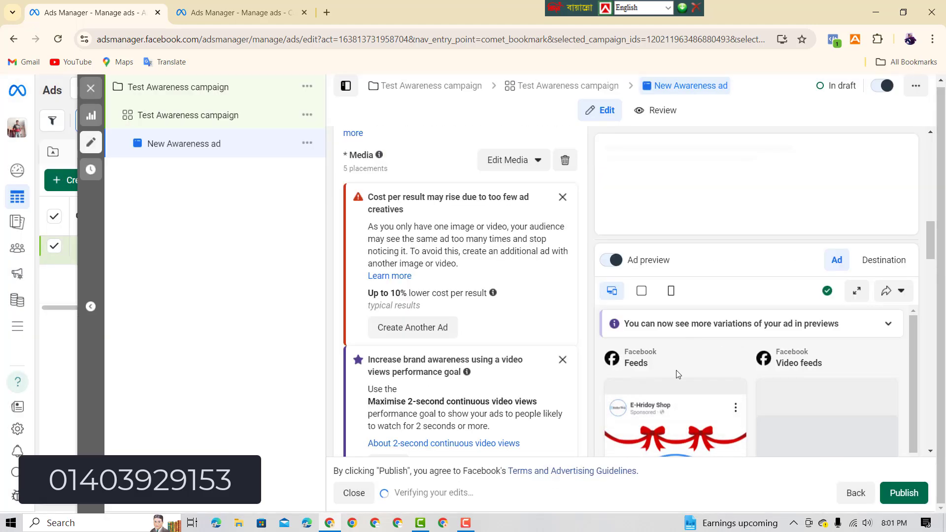
Dismiss the recommendation about cost per result rising due to too few ad creatives.
{"action": "scroll", "coordinate": [679, 372], "scroll_direction": "down", "scroll_amount": 1}
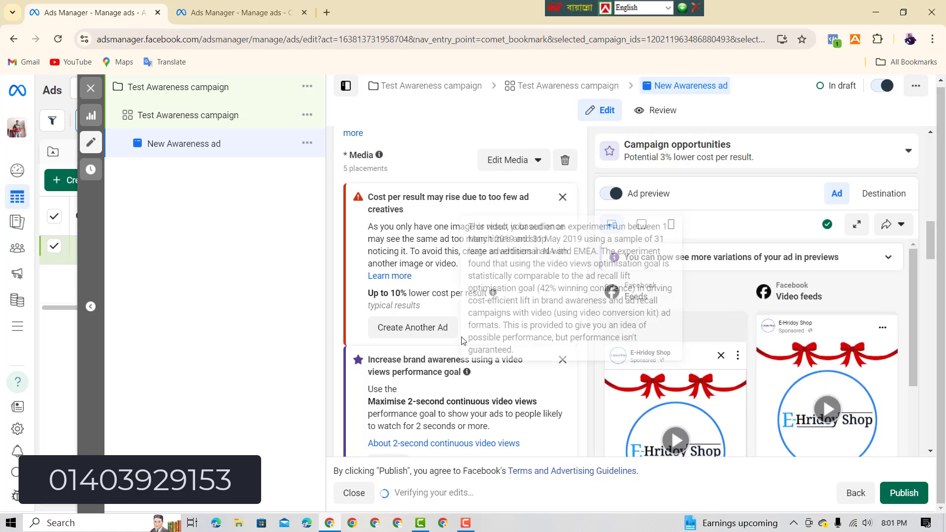
{"action": "left_click", "coordinate": [560, 198]}
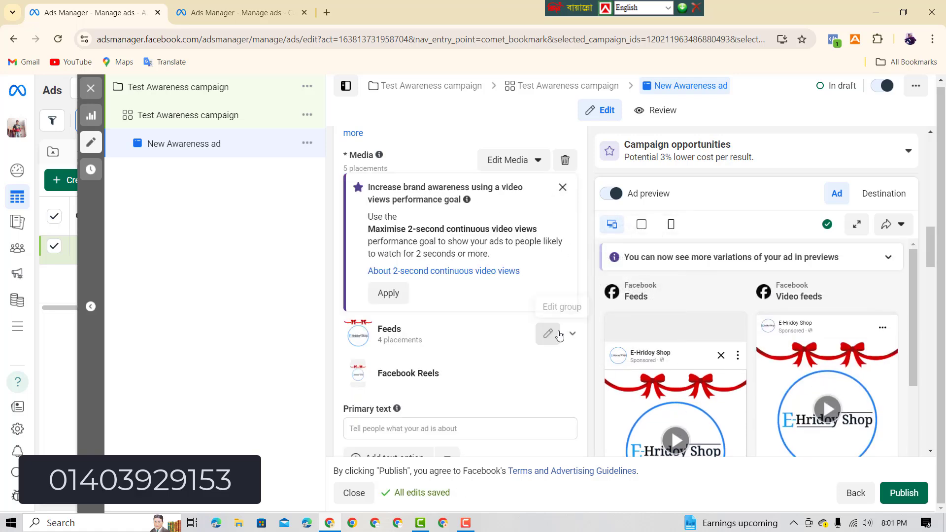
Enter "bangladesh all" as the ad's primary text.
{"action": "scroll", "coordinate": [536, 327], "scroll_direction": "down", "scroll_amount": 4}
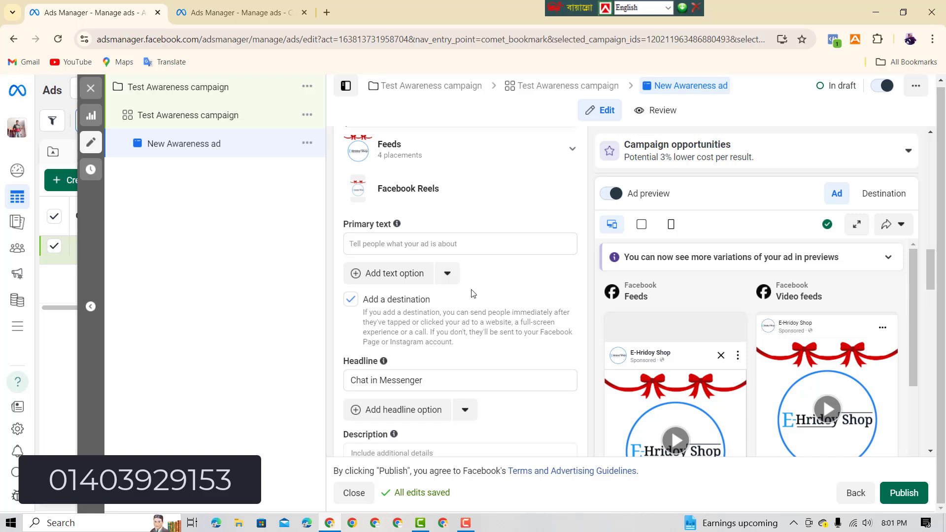
{"action": "left_click", "coordinate": [382, 241]}
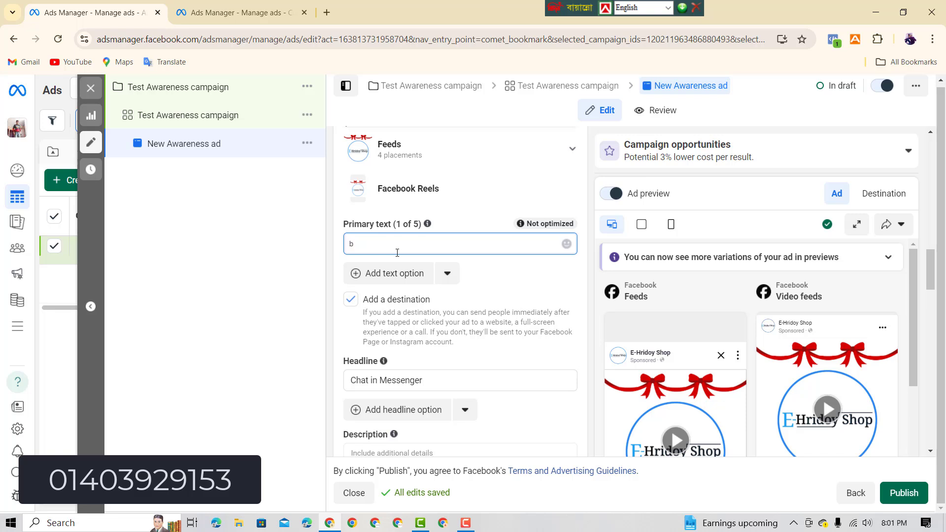
{"action": "type", "text": "bangl"}
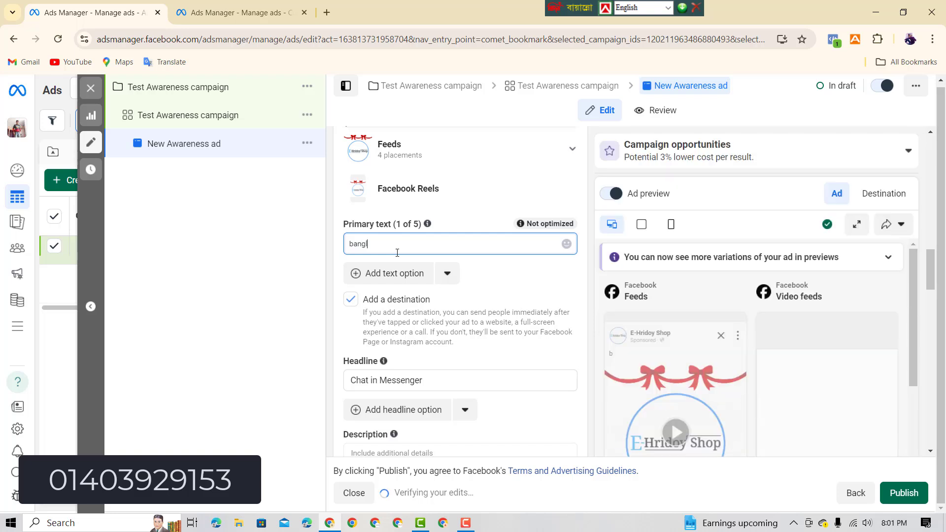
{"action": "type", "text": "adesh"}
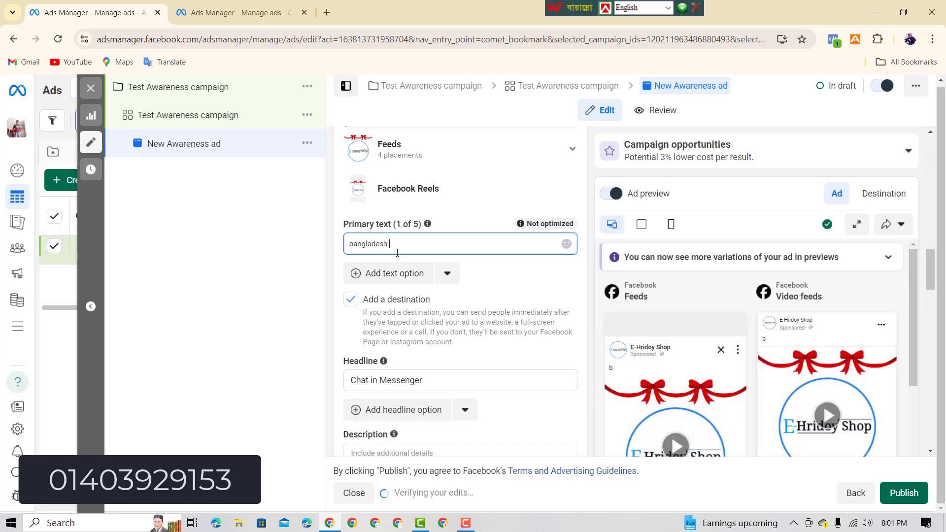
{"action": "type", "text": " all"}
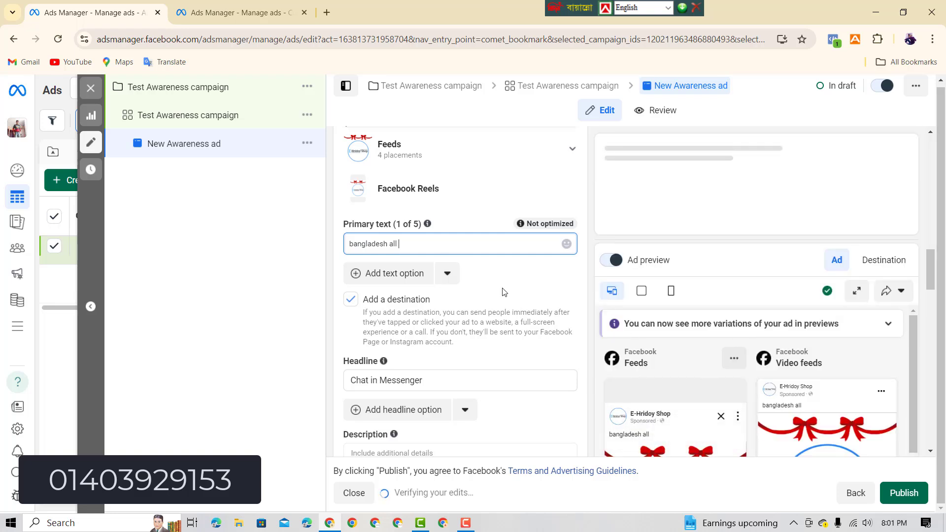
Check the ad preview and play the video in the Facebook Feeds placement.
{"action": "scroll", "coordinate": [684, 380], "scroll_direction": "down", "scroll_amount": 4}
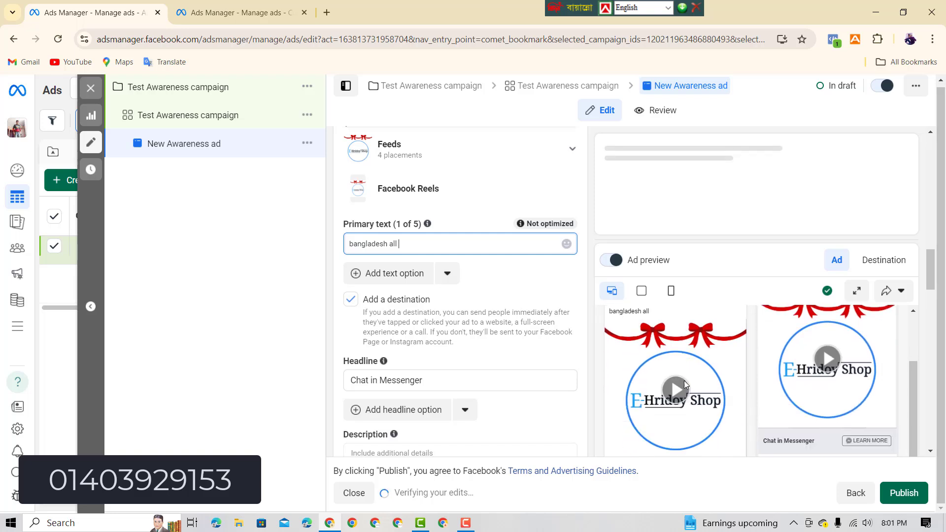
{"action": "scroll", "coordinate": [682, 389], "scroll_direction": "up", "scroll_amount": 2}
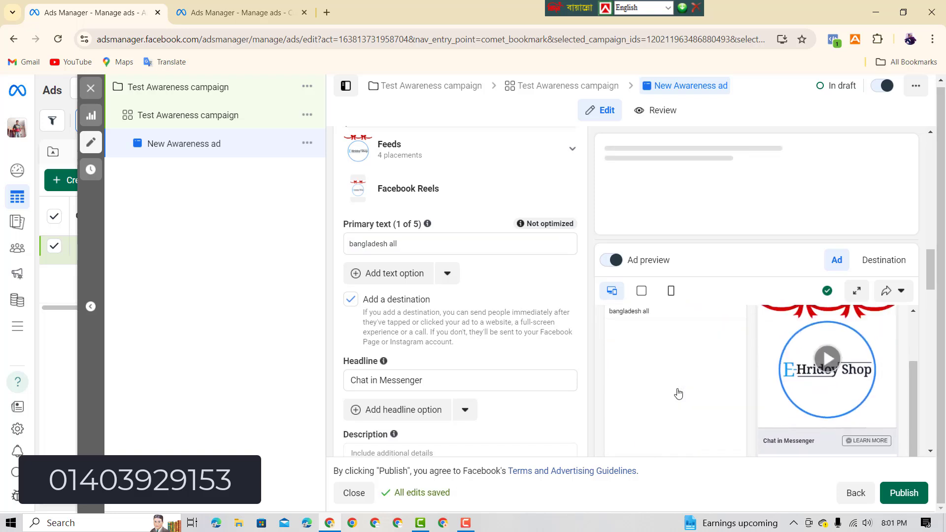
{"action": "left_click", "coordinate": [614, 450]}
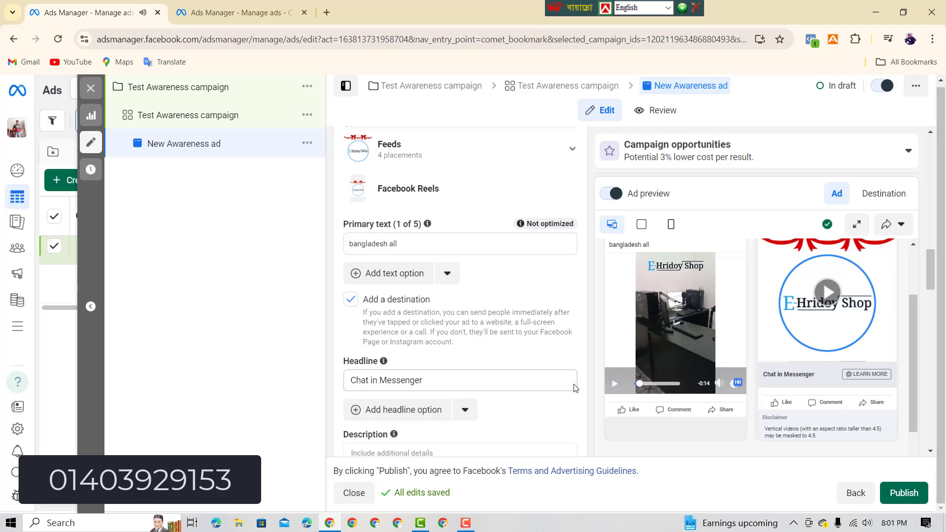
Examine the ad's destination options and the available call-to-action choices, keeping Learn more.
{"action": "scroll", "coordinate": [493, 372], "scroll_direction": "down", "scroll_amount": 3}
{"action": "scroll", "coordinate": [472, 373], "scroll_direction": "down", "scroll_amount": 7}
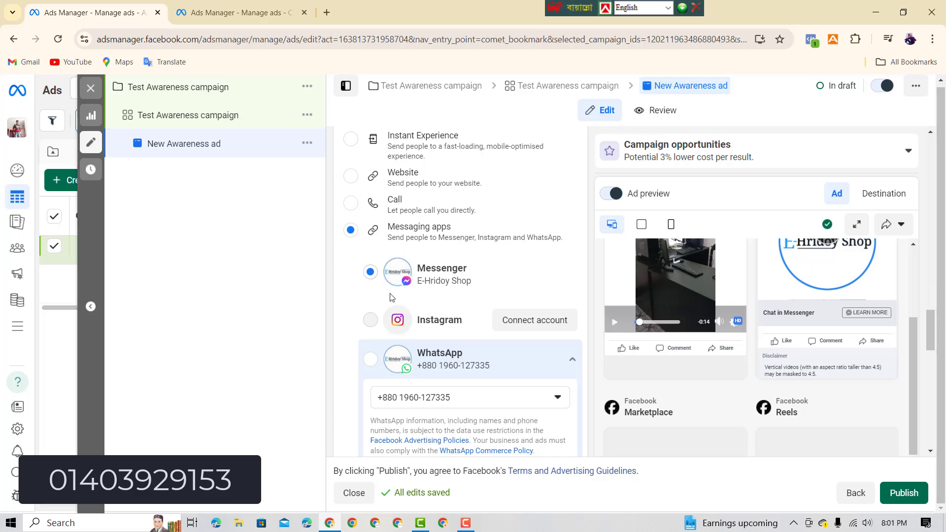
{"action": "scroll", "coordinate": [648, 383], "scroll_direction": "down", "scroll_amount": 3}
{"action": "scroll", "coordinate": [648, 382], "scroll_direction": "up", "scroll_amount": 3}
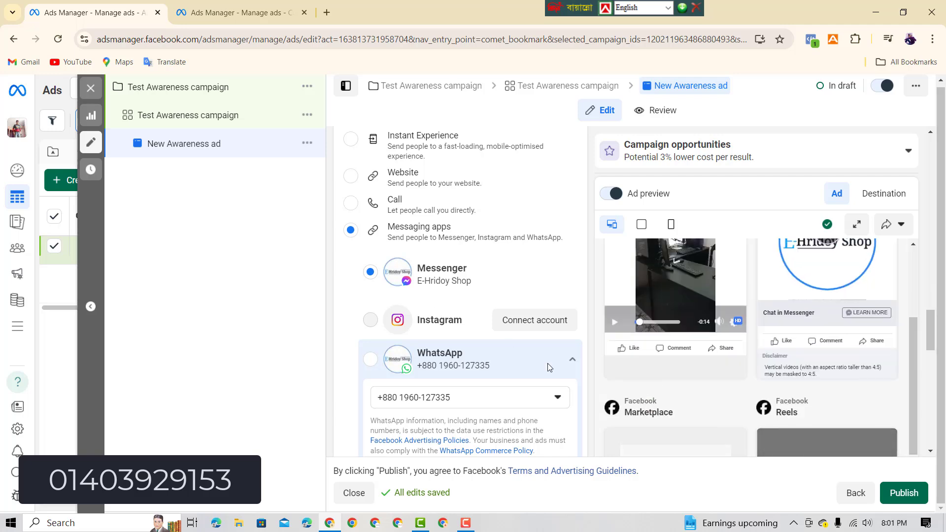
{"action": "scroll", "coordinate": [449, 347], "scroll_direction": "up", "scroll_amount": 6}
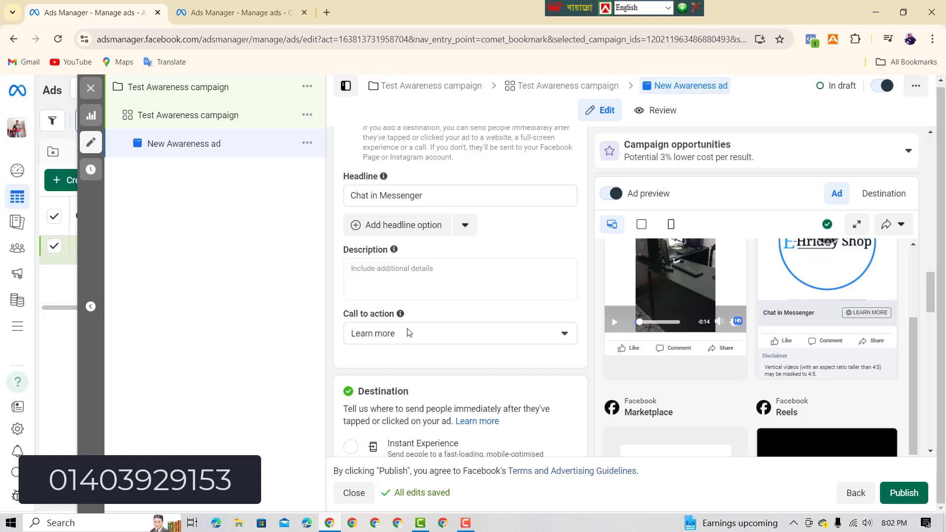
{"action": "left_click", "coordinate": [454, 337]}
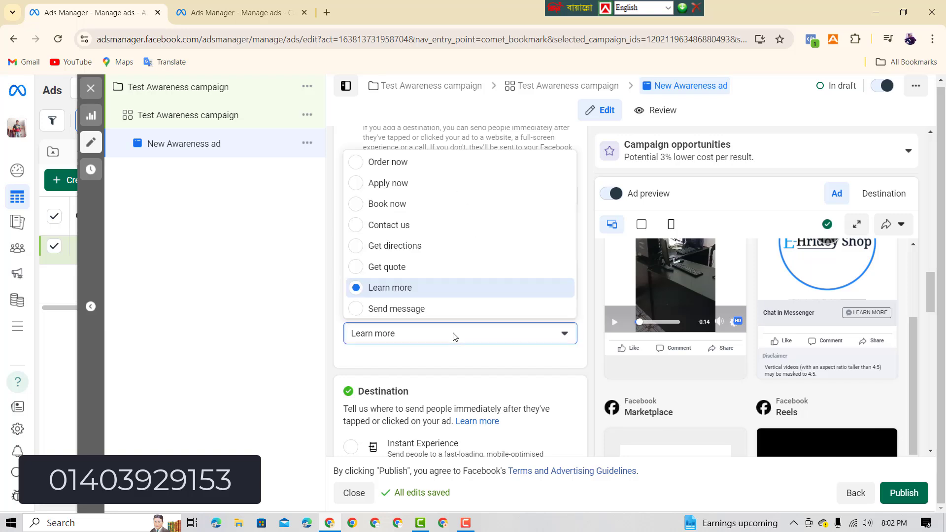
{"action": "scroll", "coordinate": [444, 271], "scroll_direction": "down", "scroll_amount": 2}
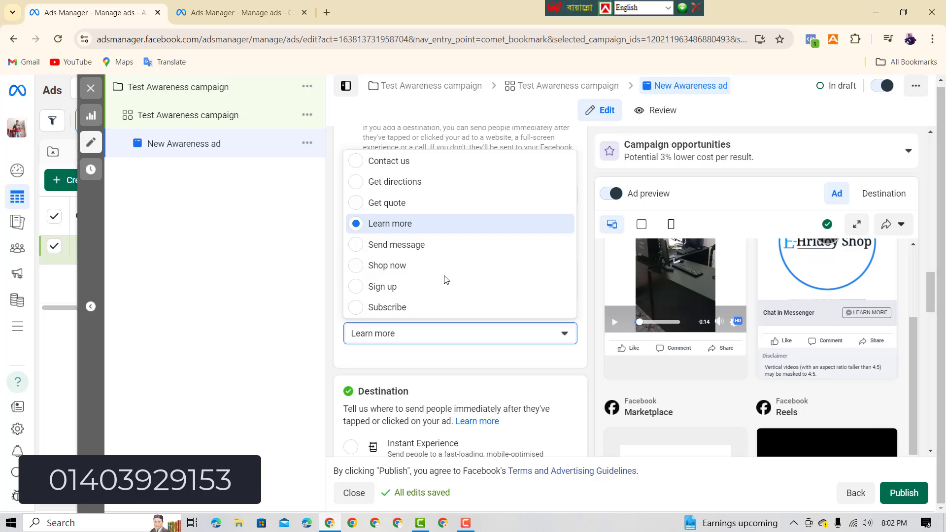
{"action": "left_click", "coordinate": [444, 340]}
Turn off Add a destination for the ad and check the remaining language and tracking settings.
{"action": "scroll", "coordinate": [451, 344], "scroll_direction": "up", "scroll_amount": 5}
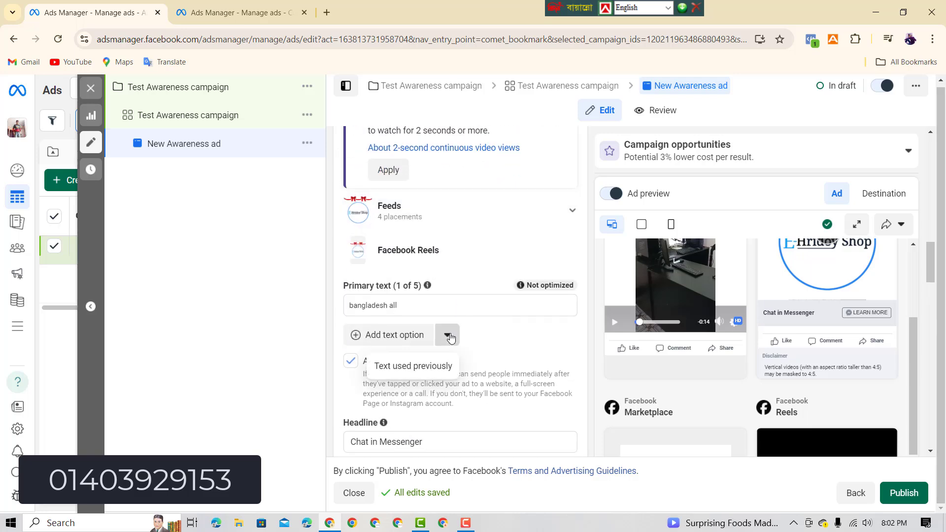
{"action": "left_click", "coordinate": [350, 361]}
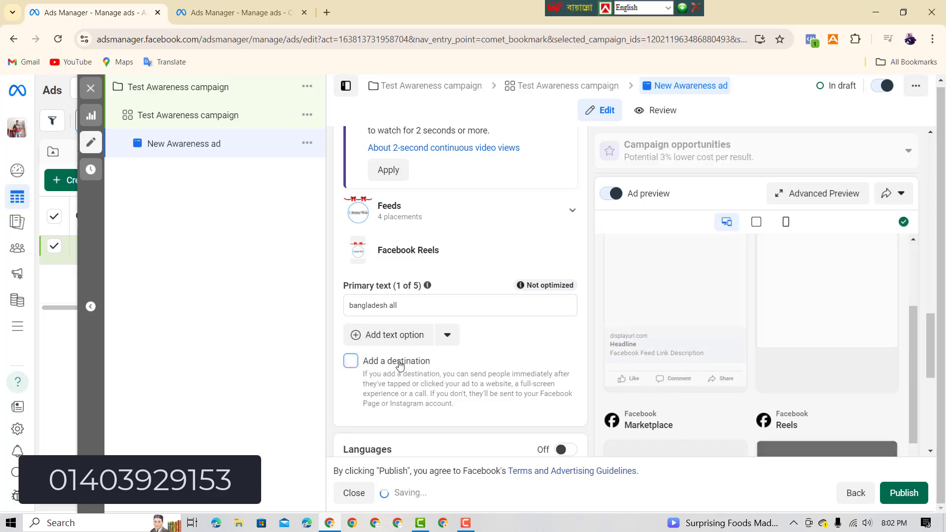
{"action": "scroll", "coordinate": [405, 364], "scroll_direction": "down", "scroll_amount": 1}
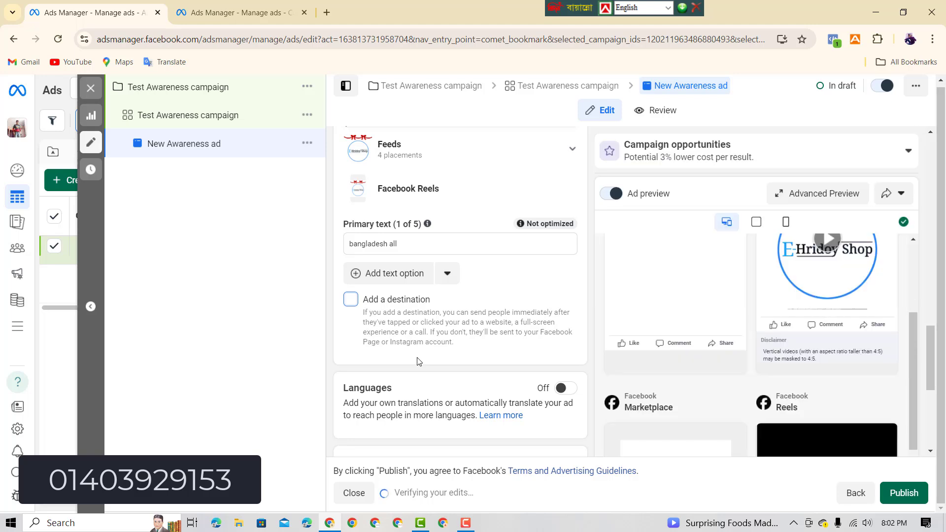
{"action": "scroll", "coordinate": [419, 362], "scroll_direction": "down", "scroll_amount": 5}
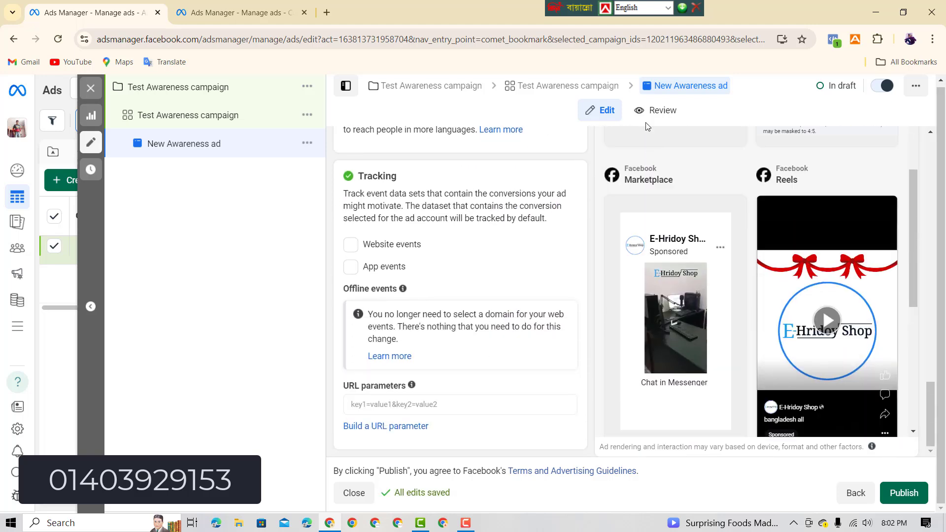
Review the ad's summary and its Facebook placement previews, and return to editing the ad.
{"action": "left_click", "coordinate": [656, 112]}
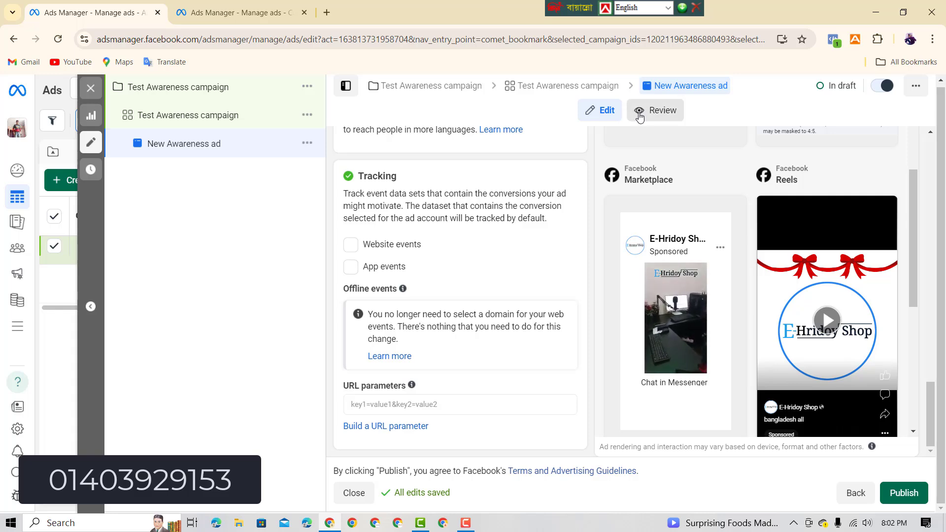
{"action": "scroll", "coordinate": [500, 252], "scroll_direction": "down", "scroll_amount": 3}
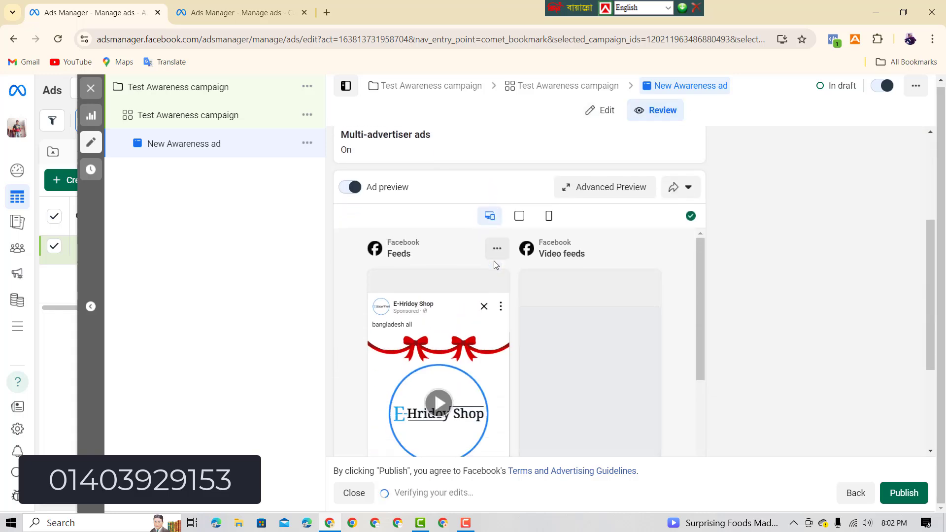
{"action": "scroll", "coordinate": [507, 268], "scroll_direction": "down", "scroll_amount": 5}
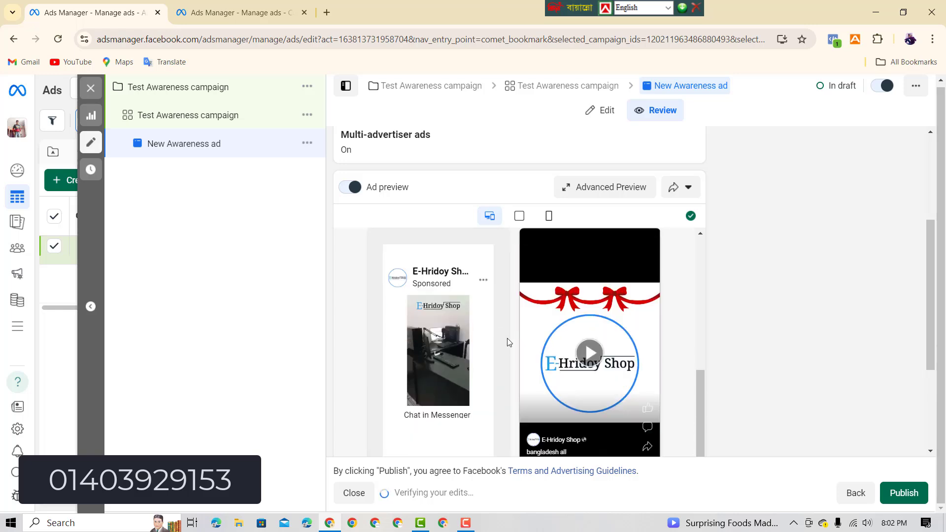
{"action": "scroll", "coordinate": [523, 345], "scroll_direction": "down", "scroll_amount": 5}
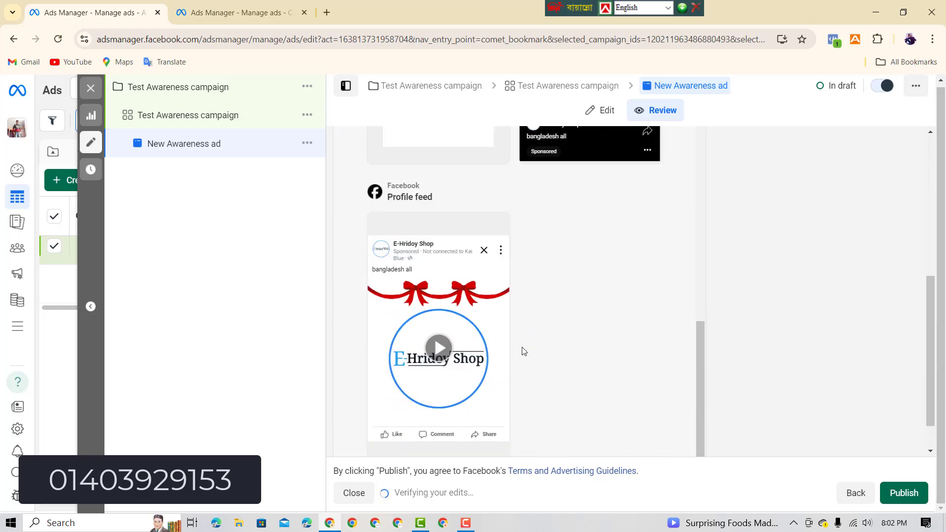
{"action": "scroll", "coordinate": [523, 340], "scroll_direction": "up", "scroll_amount": 10}
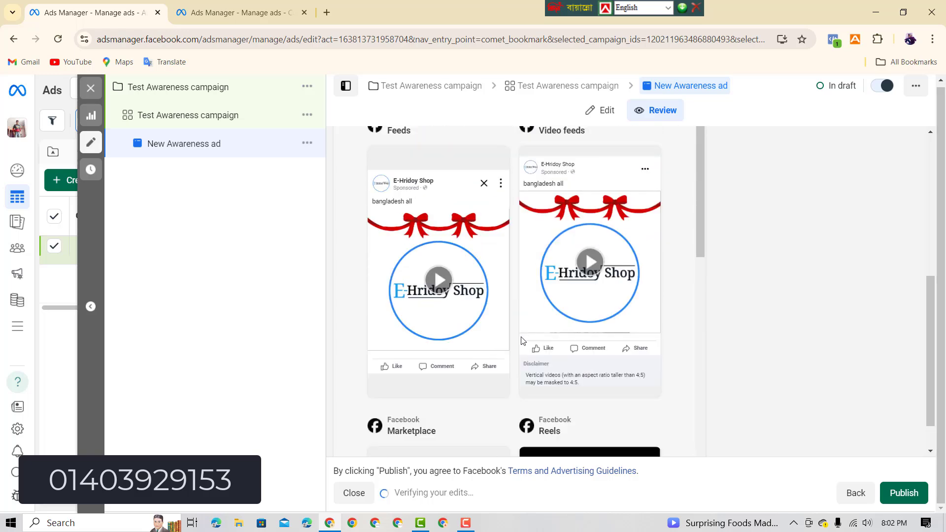
{"action": "left_click", "coordinate": [606, 110]}
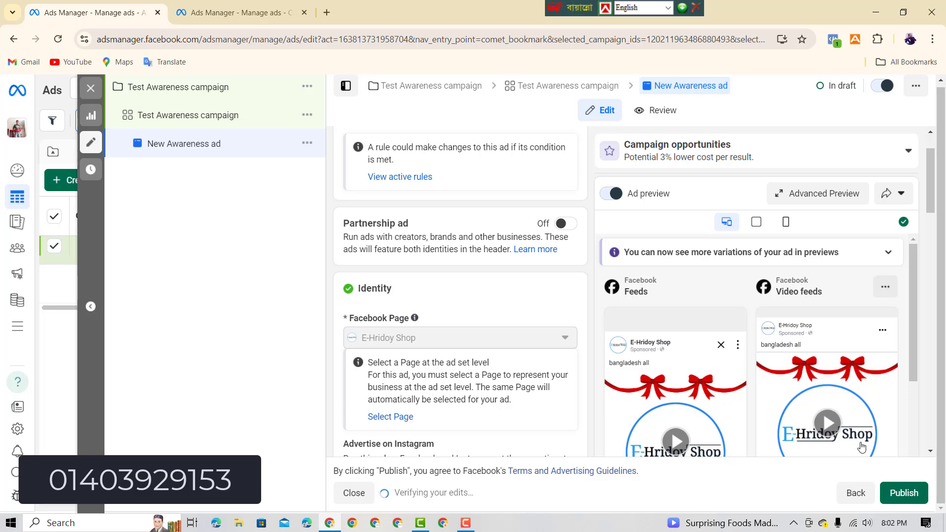
{"action": "scroll", "coordinate": [861, 446], "scroll_direction": "down", "scroll_amount": 3}
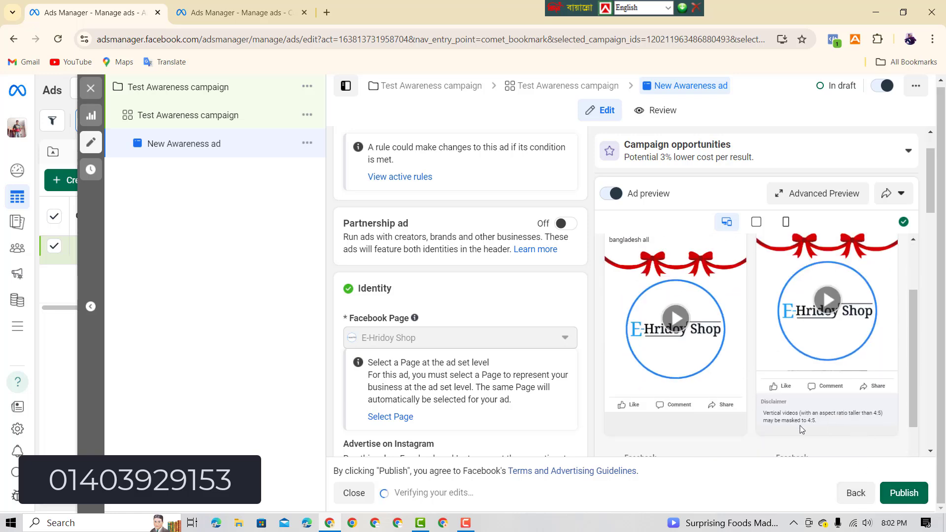
Publish the campaign, ad set and ad, check the publishing details, and close the editor.
{"action": "left_click", "coordinate": [906, 481]}
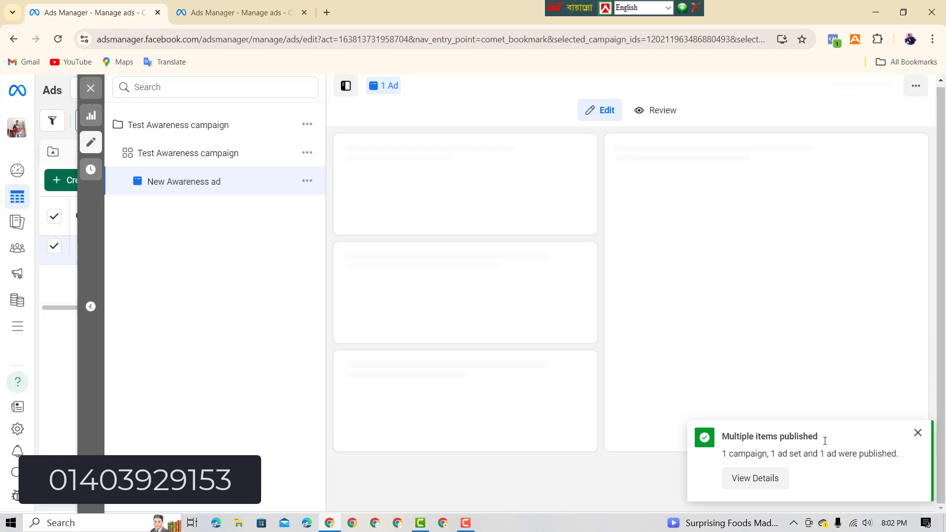
{"action": "left_click", "coordinate": [766, 477]}
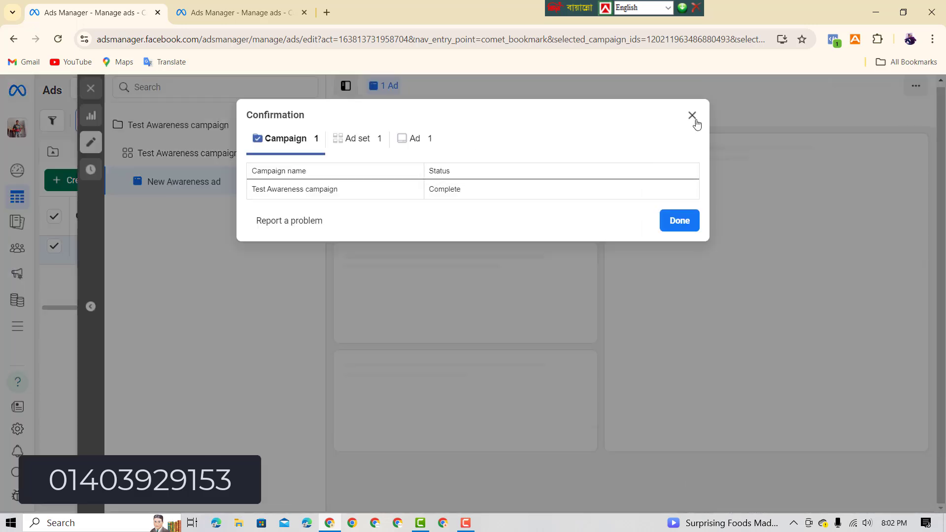
{"action": "left_click", "coordinate": [692, 117]}
{"action": "left_click", "coordinate": [91, 142]}
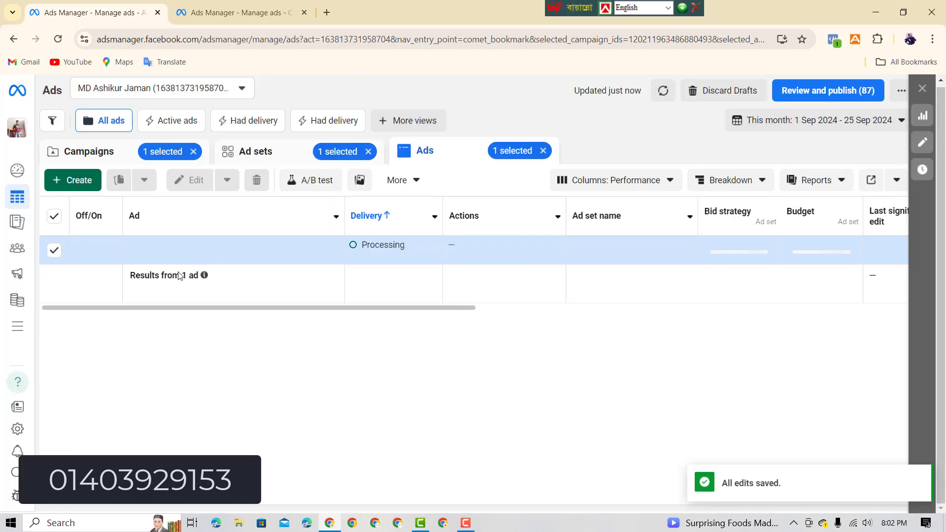